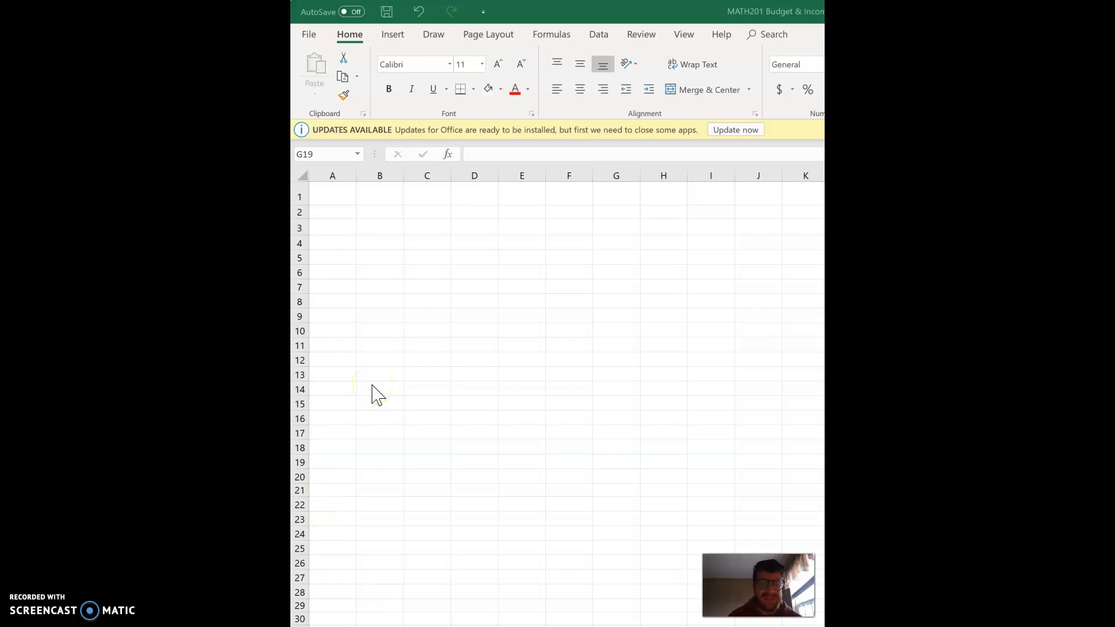
# Enter the title "Monthly Budget" in cell A1.
pyautogui.click(365, 100)
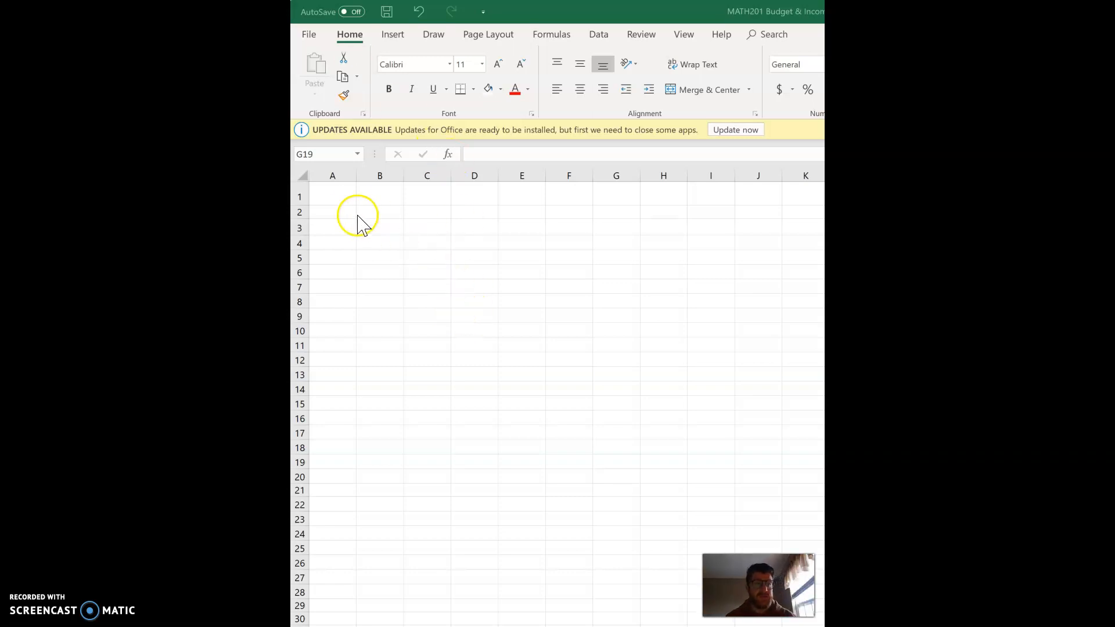
pyautogui.click(339, 197)
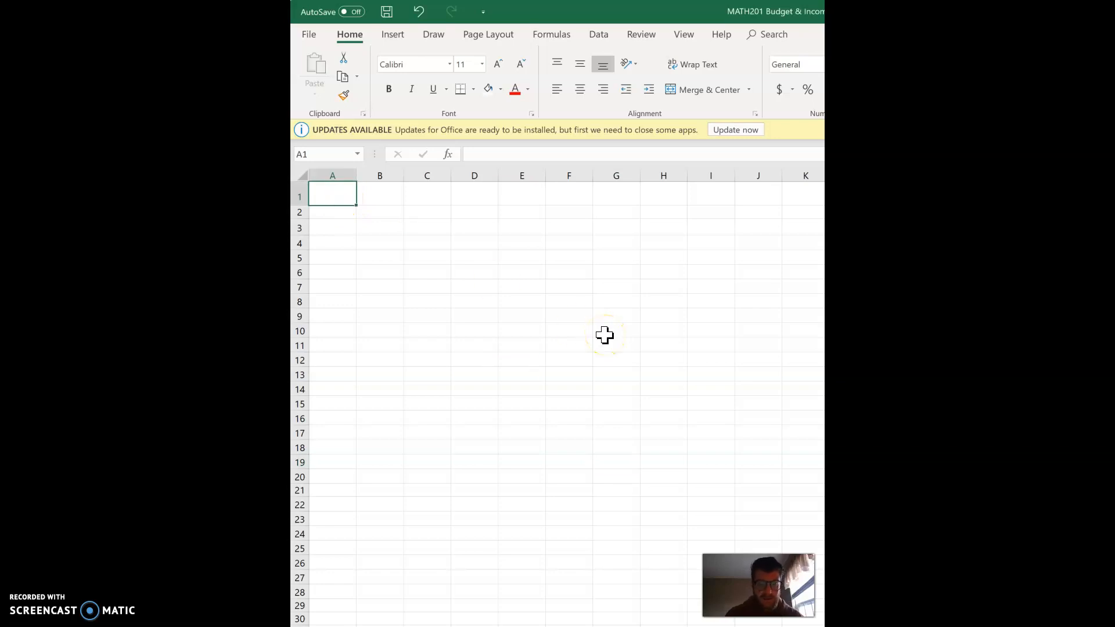
pyautogui.write('Monthly Budget')
pyautogui.click(476, 315)
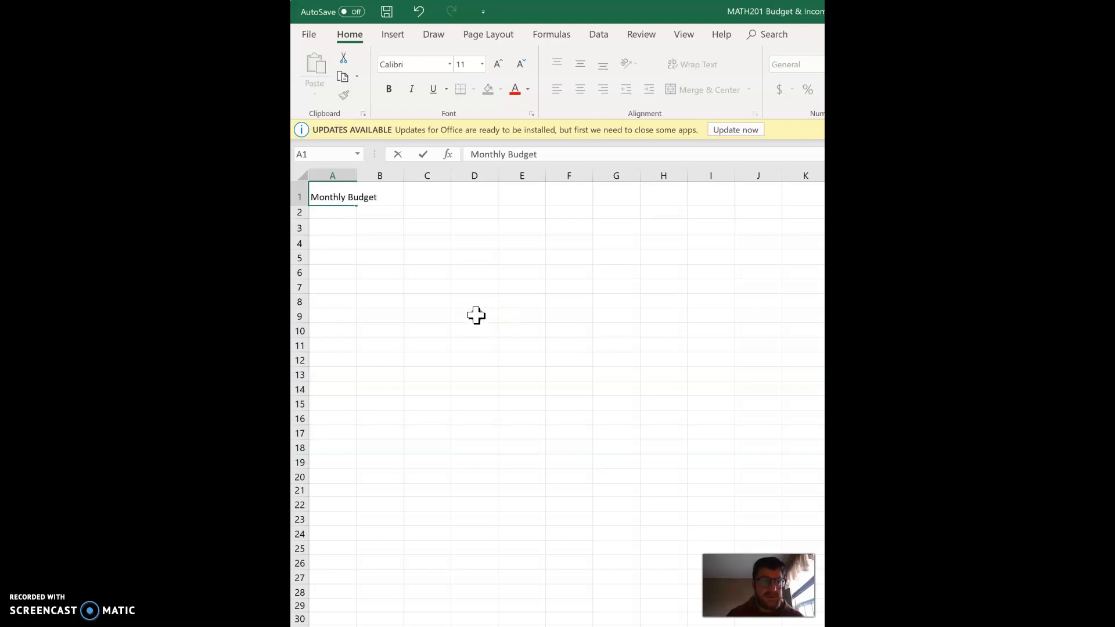
# Enlarge the "Monthly Budget" title in A1 to font size 14 and make it bold.
pyautogui.click(343, 198)
pyautogui.click(497, 65)
pyautogui.click(497, 65)
pyautogui.click(383, 90)
pyautogui.click(436, 266)
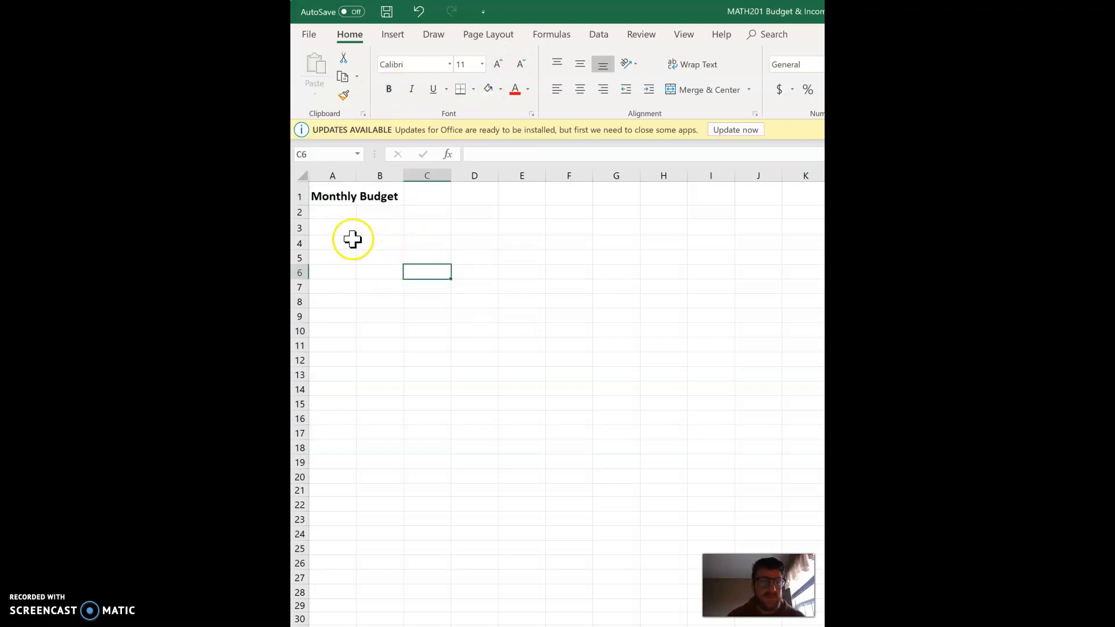
# Enter the column headers "Item" in cell A3 and "Amount" in cell B3.
pyautogui.click(337, 227)
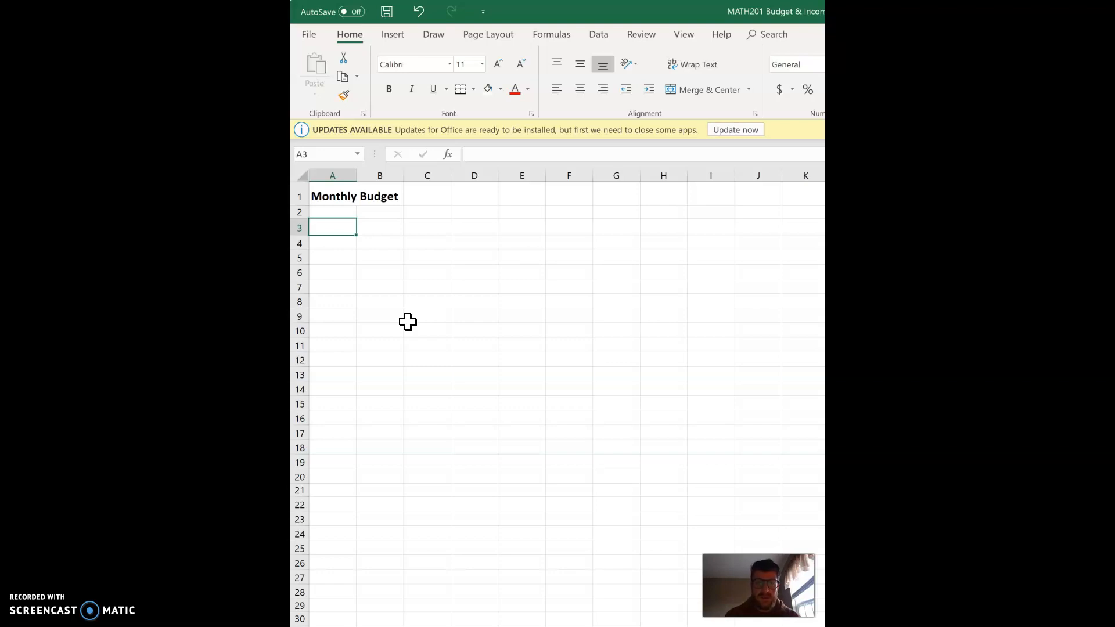
pyautogui.write('M')
pyautogui.press('BackSpace')
pyautogui.write('Item')
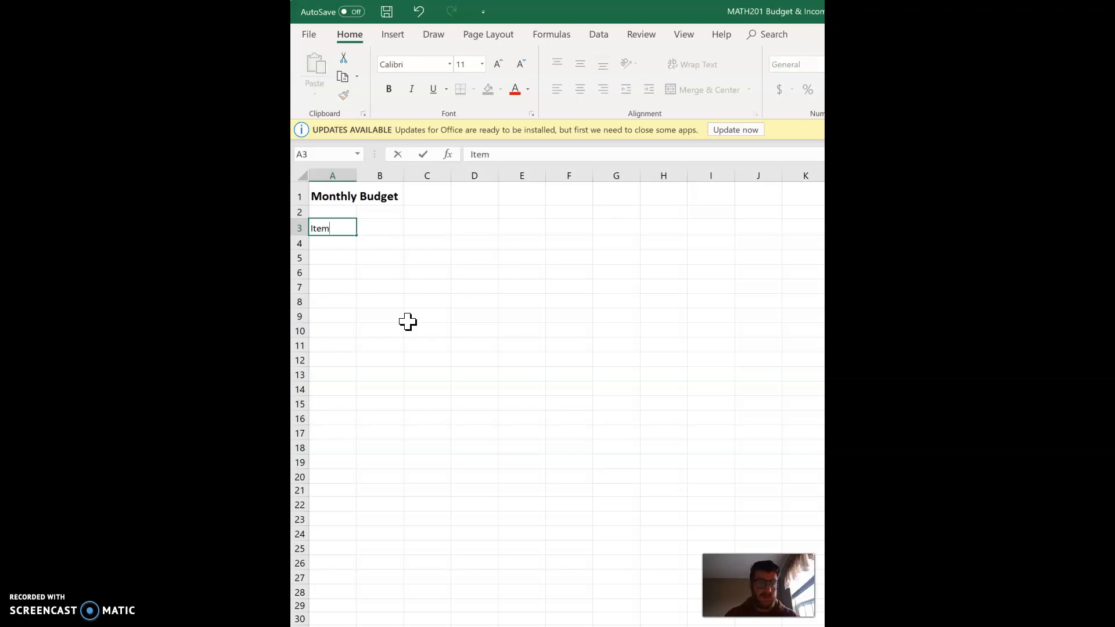
pyautogui.press('Tab')
pyautogui.write('Amount')
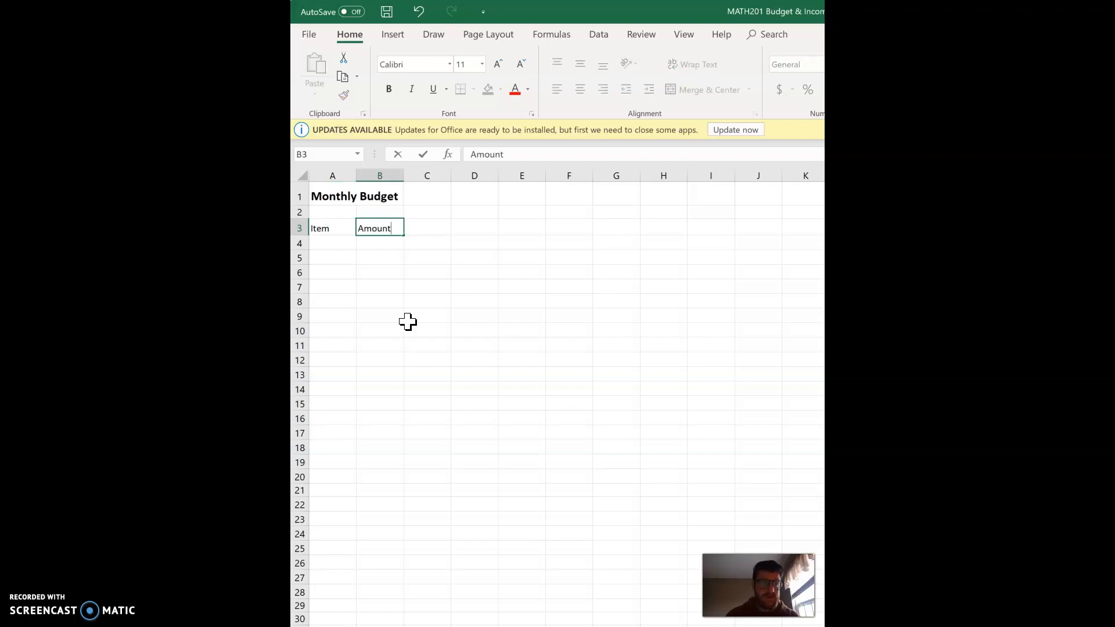
pyautogui.hotkey('shift', 'Tab')
pyautogui.click(407, 321)
# Make the Item and Amount headers in A3:B3 bold.
pyautogui.moveTo(336, 229); pyautogui.dragTo(370, 229)
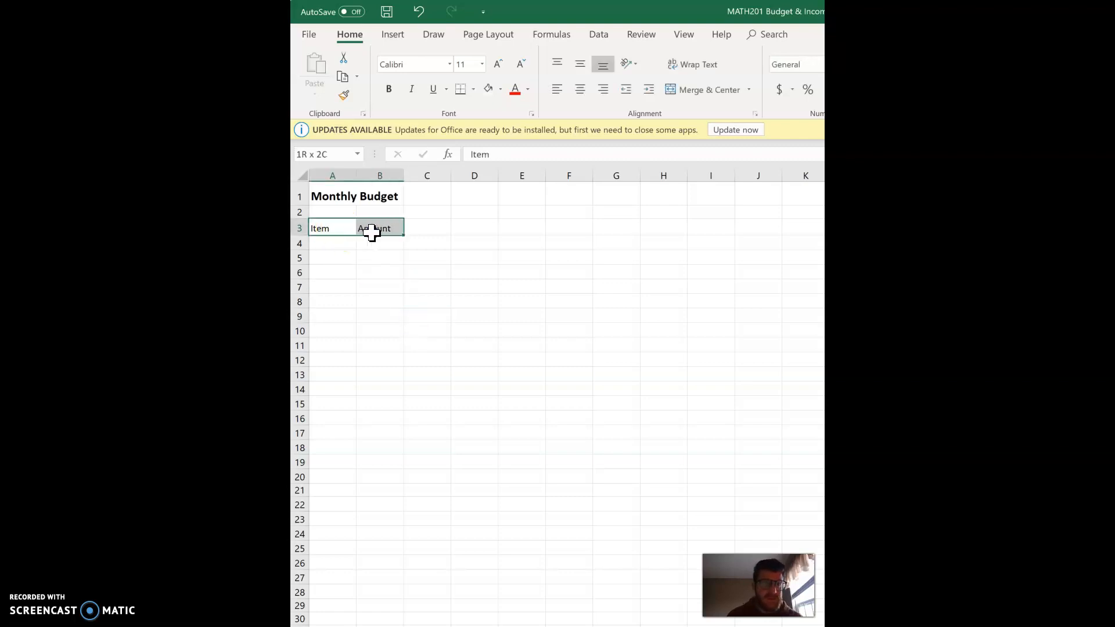
pyautogui.click(390, 90)
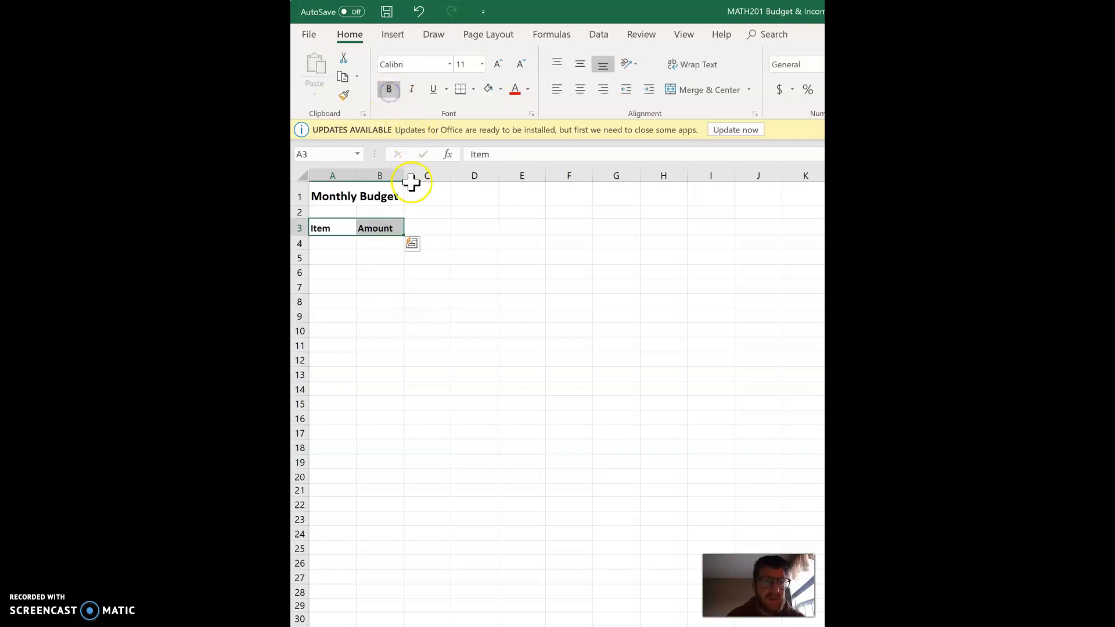
pyautogui.click(428, 196)
# Widen column A slightly and column B more generously.
pyautogui.moveTo(361, 175); pyautogui.dragTo(442, 175)
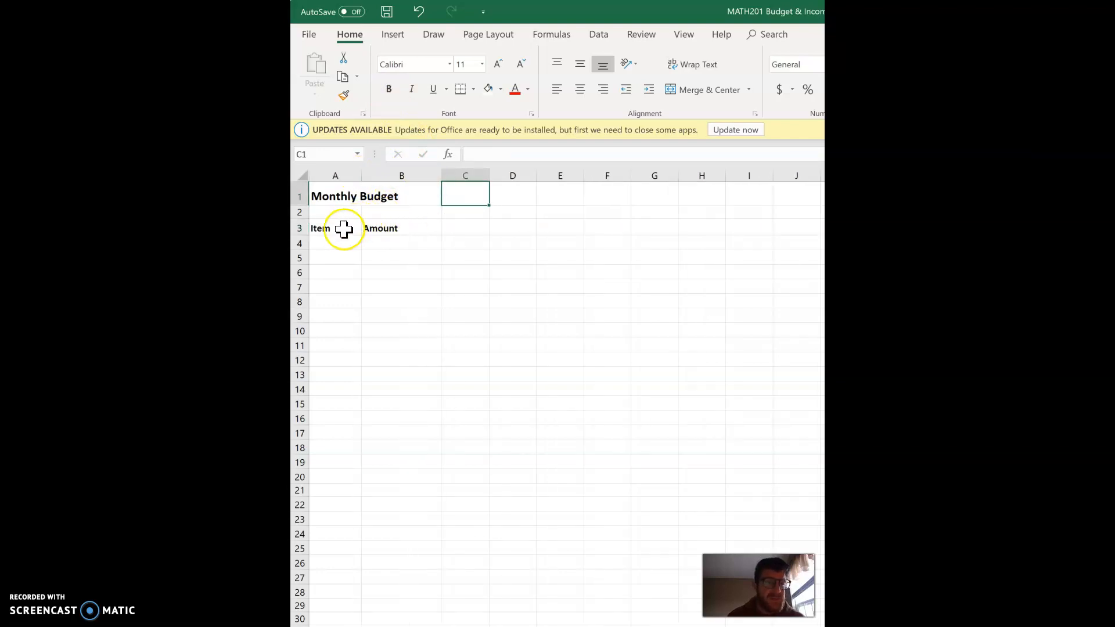
pyautogui.moveTo(343, 228); pyautogui.dragTo(391, 232)
pyautogui.click(432, 287)
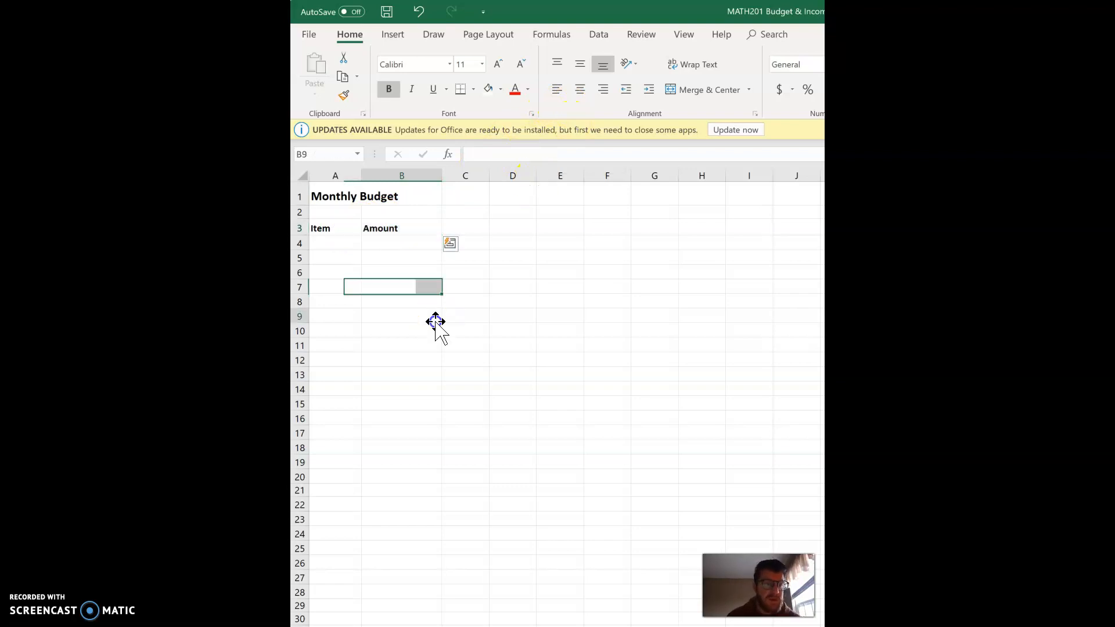
pyautogui.click(435, 316)
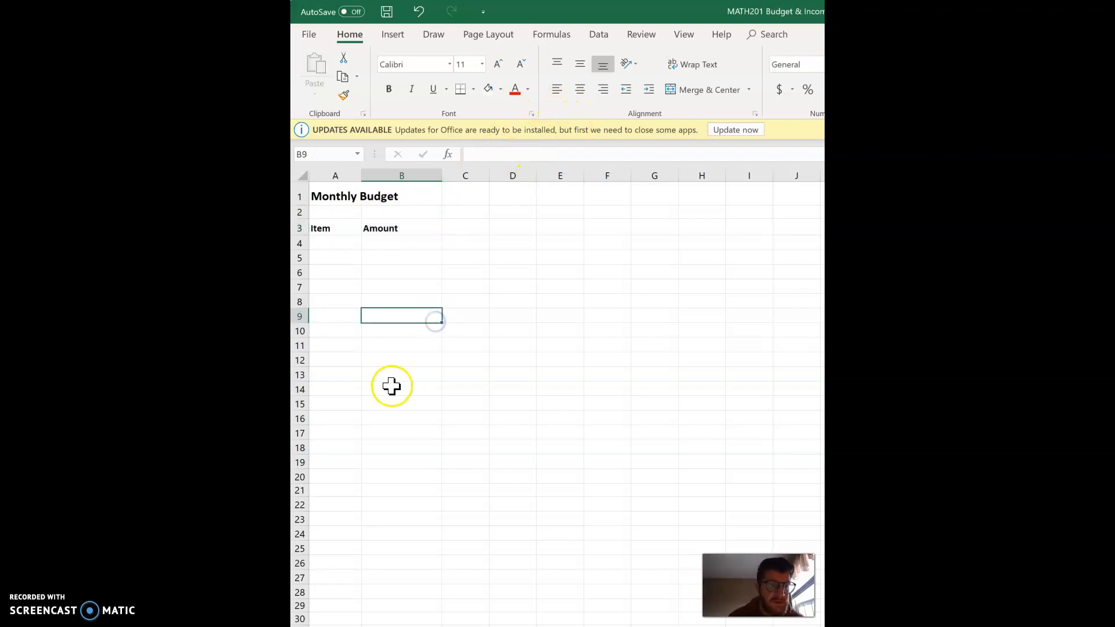
# Centre the contents of columns A and B horizontally and align them to the middle vertically.
pyautogui.click(335, 173)
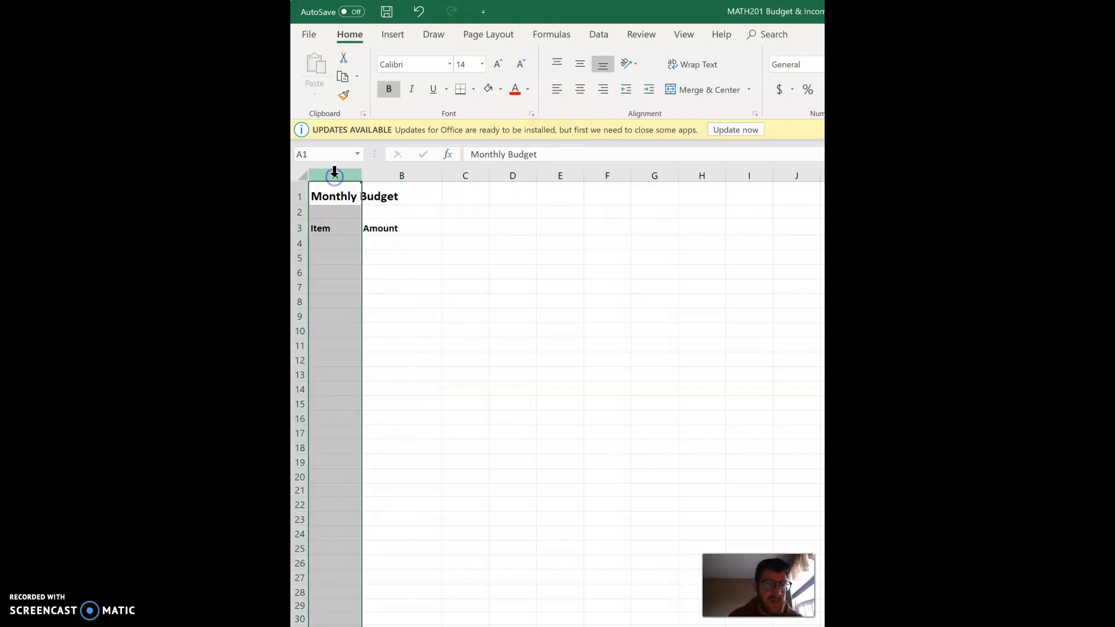
pyautogui.keyDown('shift'); pyautogui.click(386, 168); pyautogui.keyUp('shift')
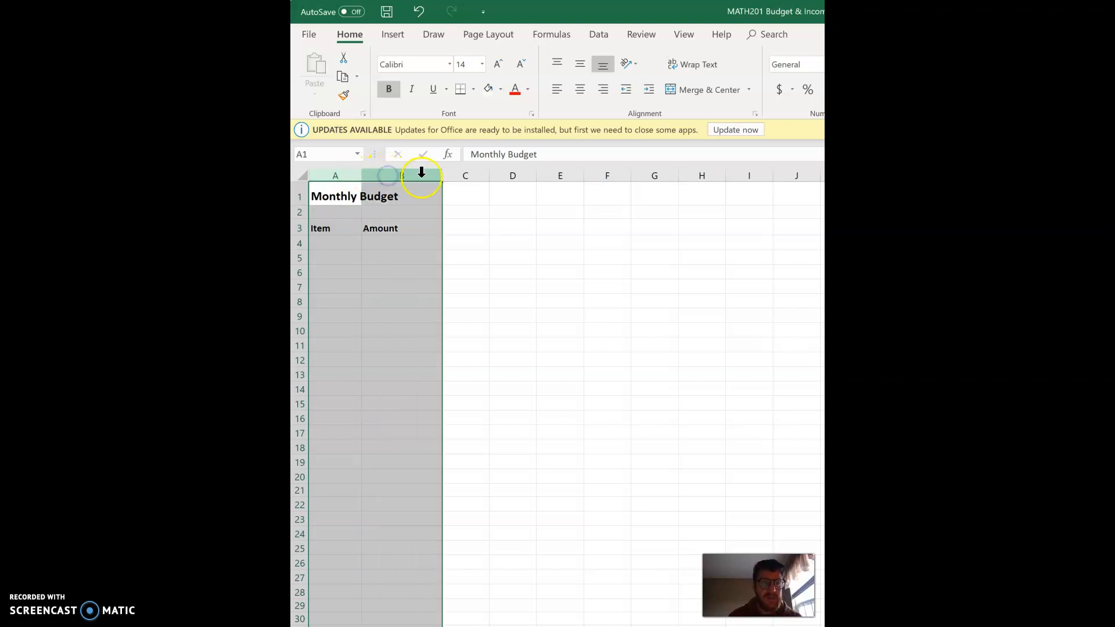
pyautogui.click(580, 92)
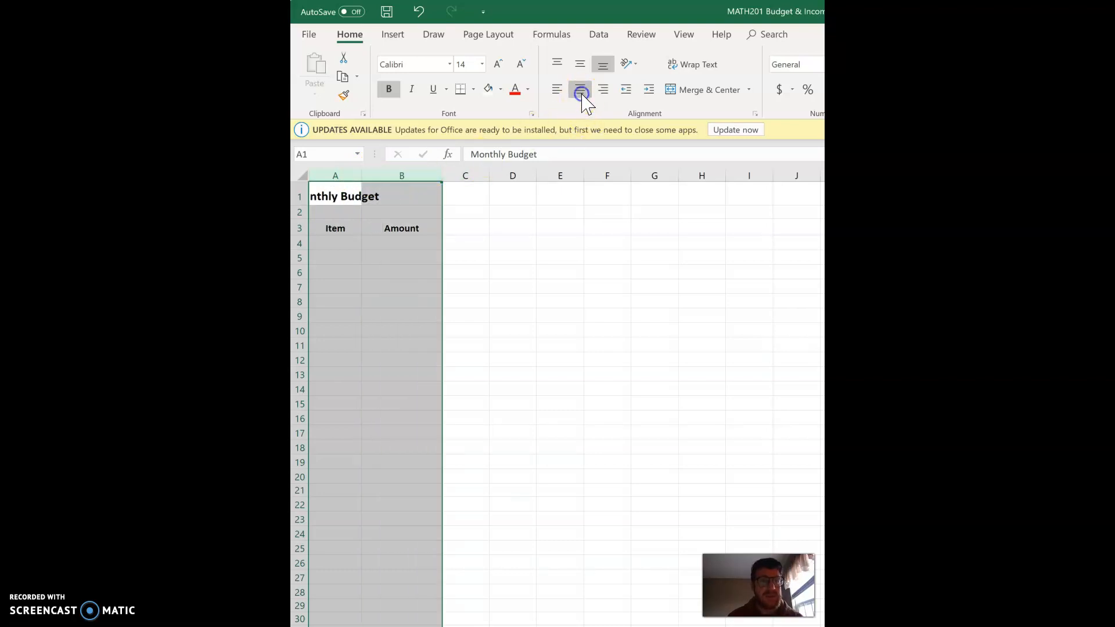
pyautogui.click(579, 64)
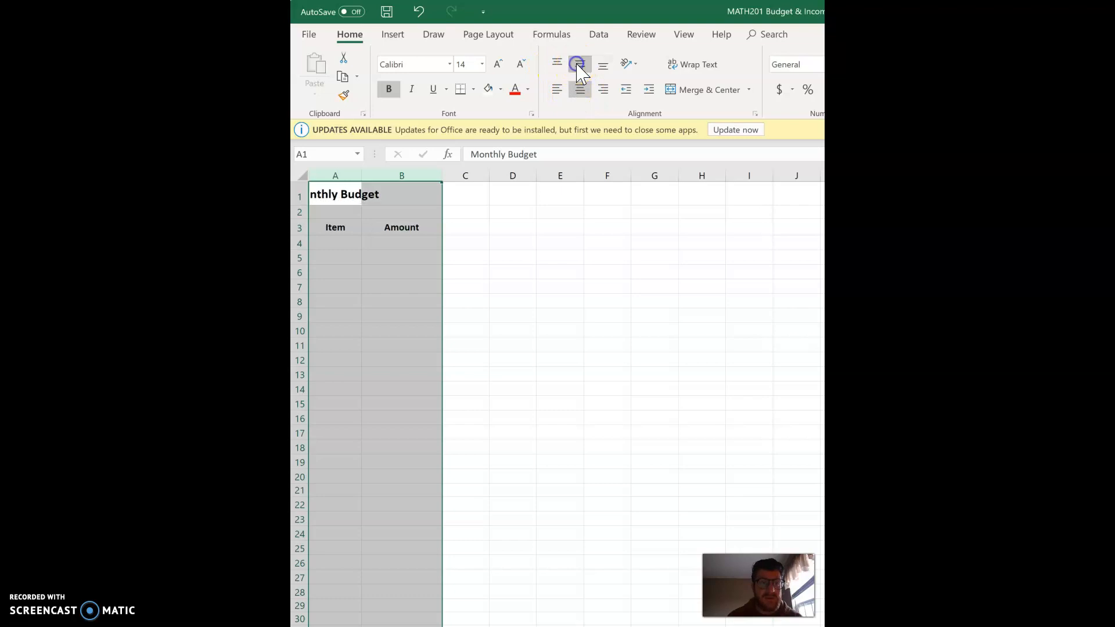
pyautogui.click(507, 230)
# Left-align the "Monthly Budget" title in cell A1.
pyautogui.click(351, 197)
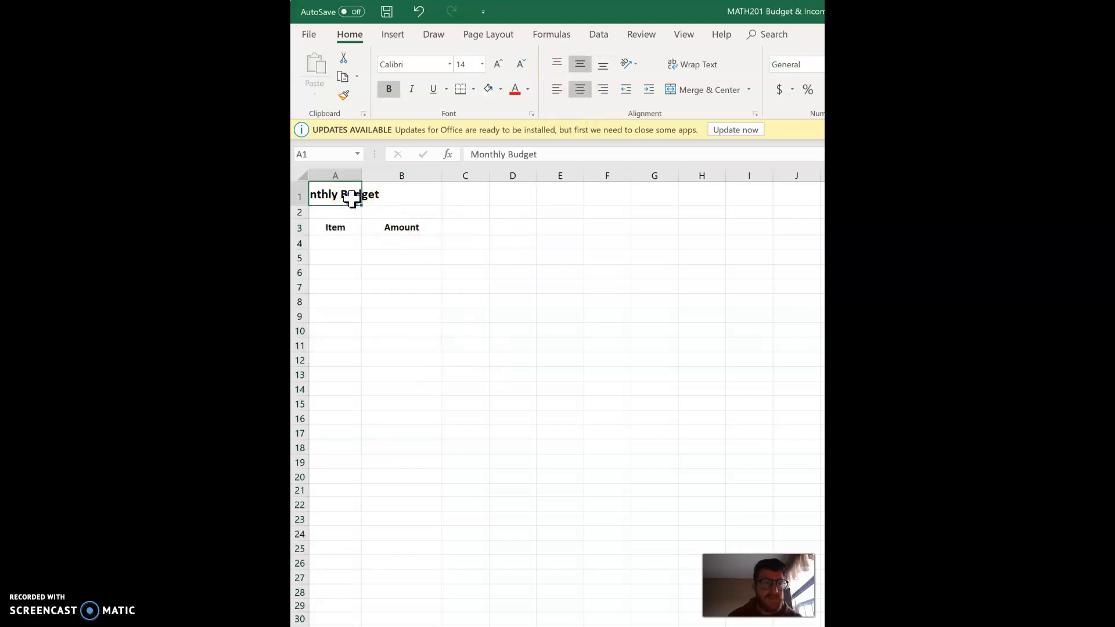
pyautogui.click(559, 92)
pyautogui.click(522, 273)
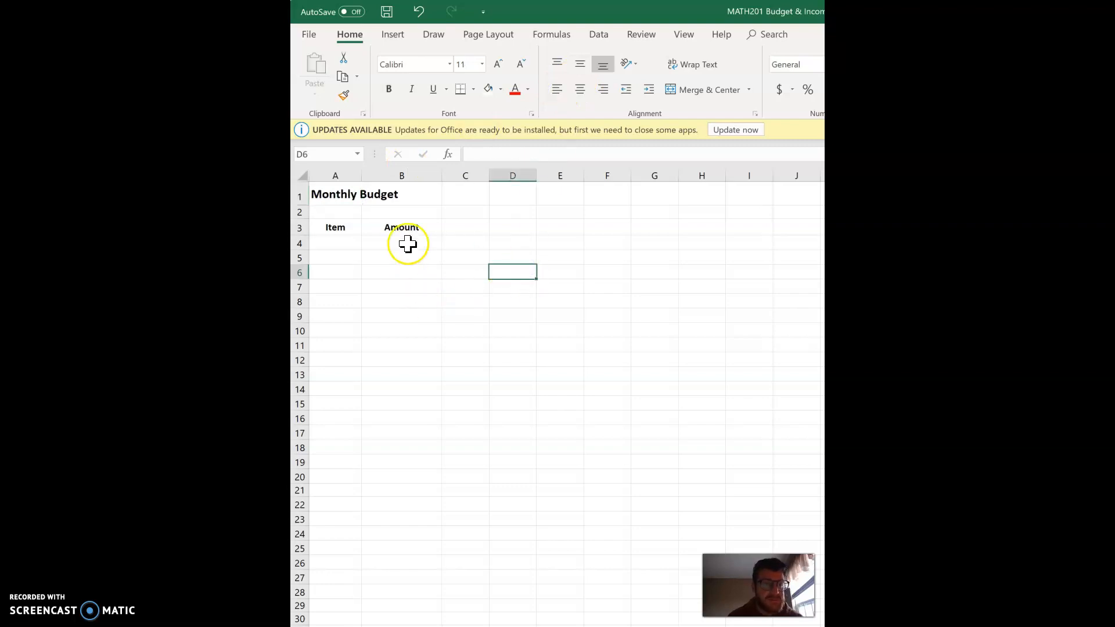
# Enter the budget items "Mortgage" in cell A4 and "Gas/Electric" in cell A5.
pyautogui.click(337, 243)
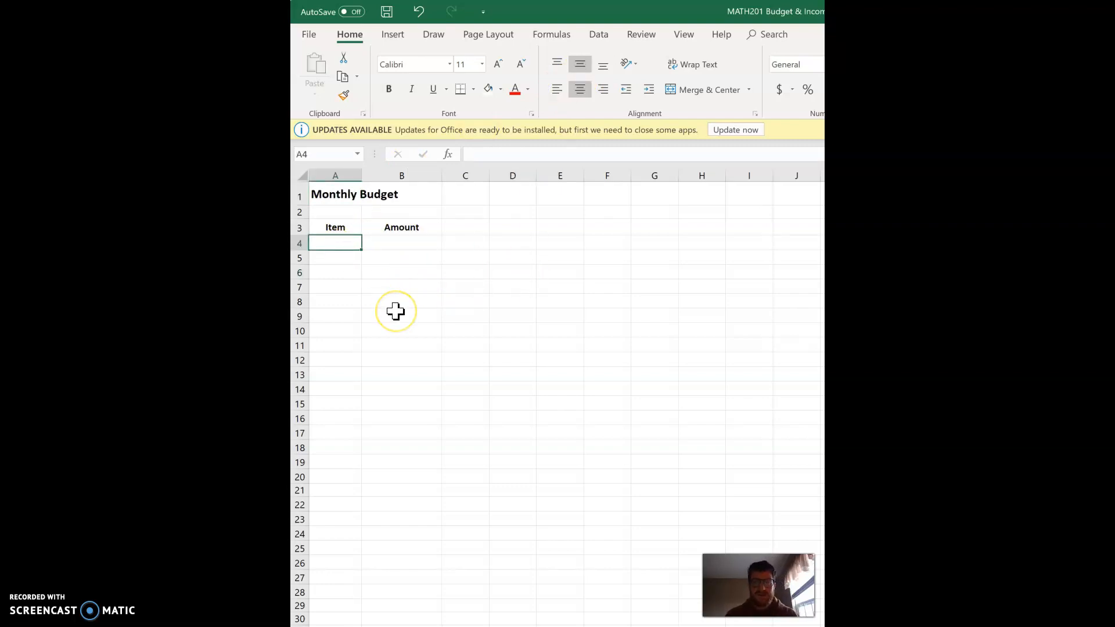
pyautogui.write('Mortgage')
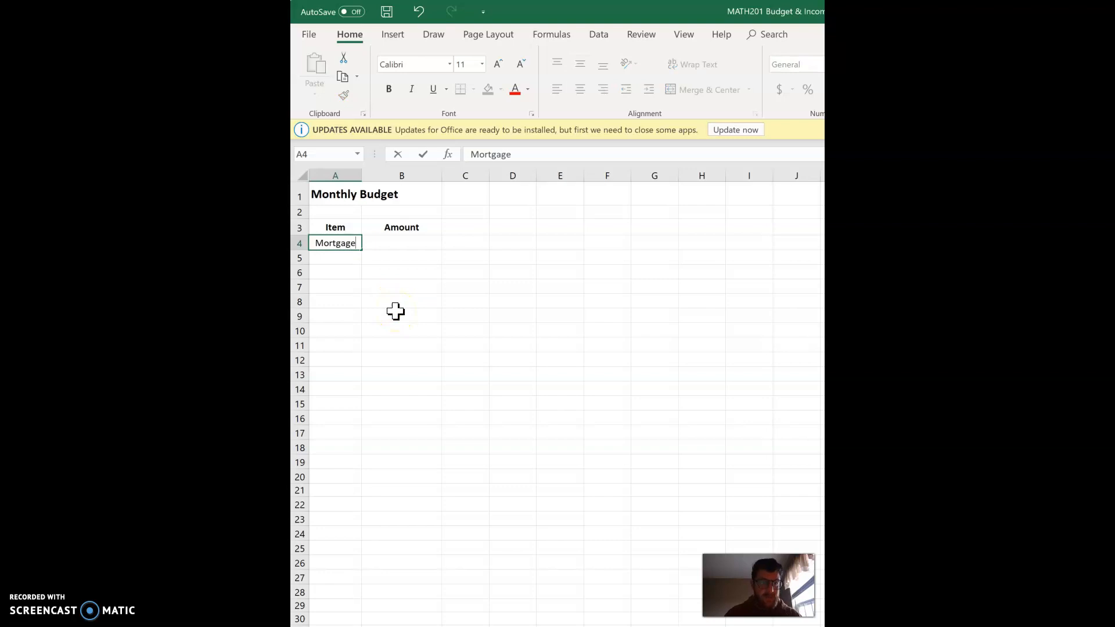
pyautogui.press('Return')
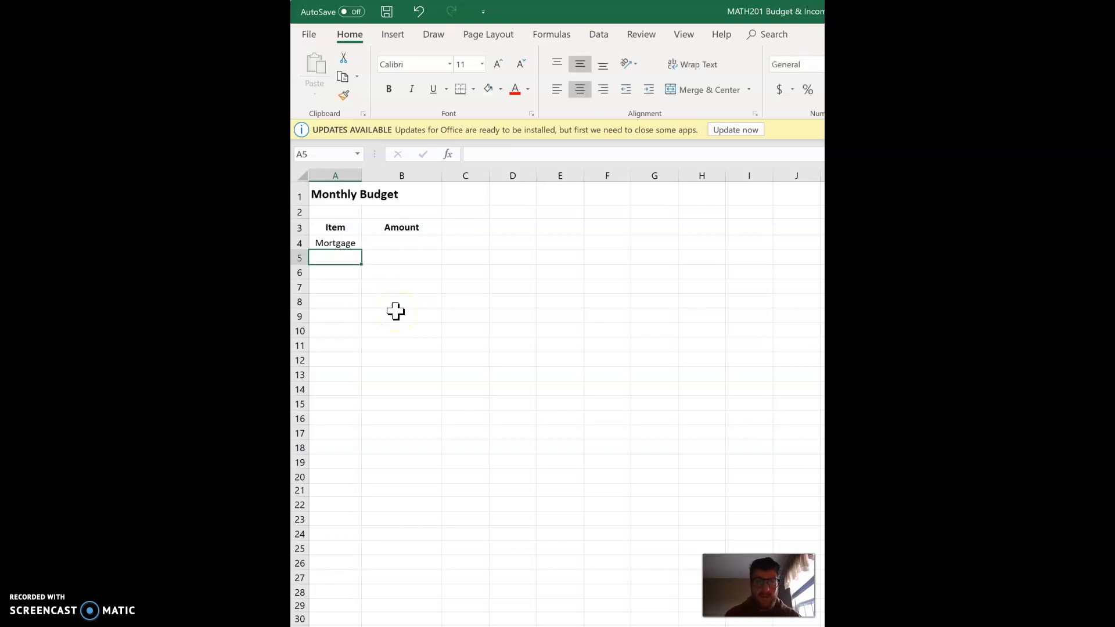
pyautogui.write('Gas/E;let')
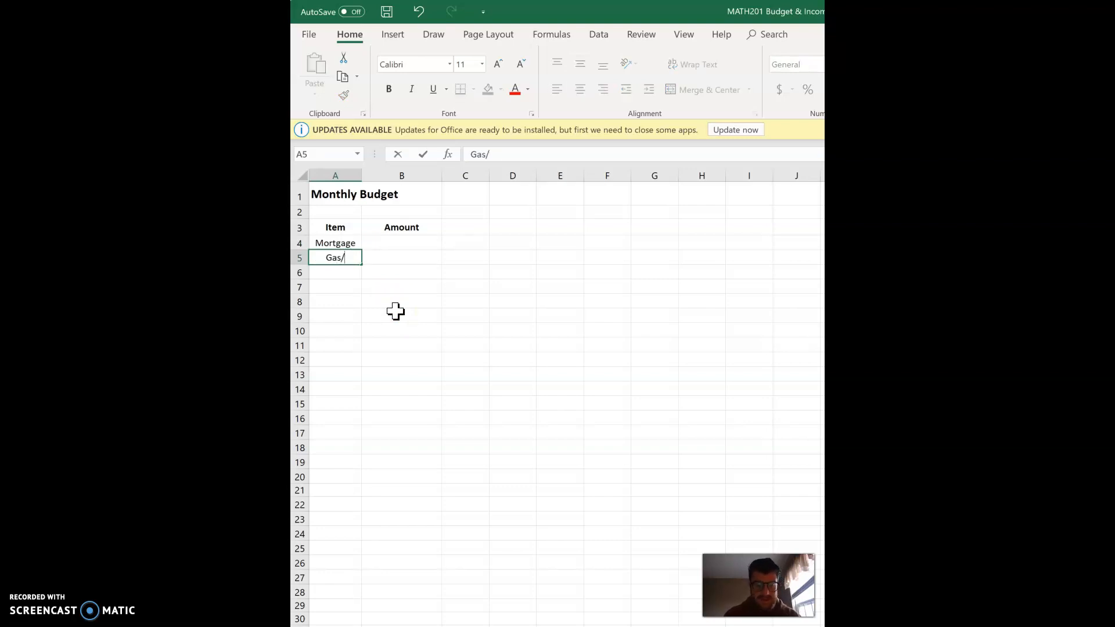
pyautogui.press('BackSpace')
pyautogui.press('BackSpace')
pyautogui.press('BackSpace')
pyautogui.press('BackSpace')
pyautogui.write('lectric')
pyautogui.press('Right')
pyautogui.press('Down')
pyautogui.press('Left')
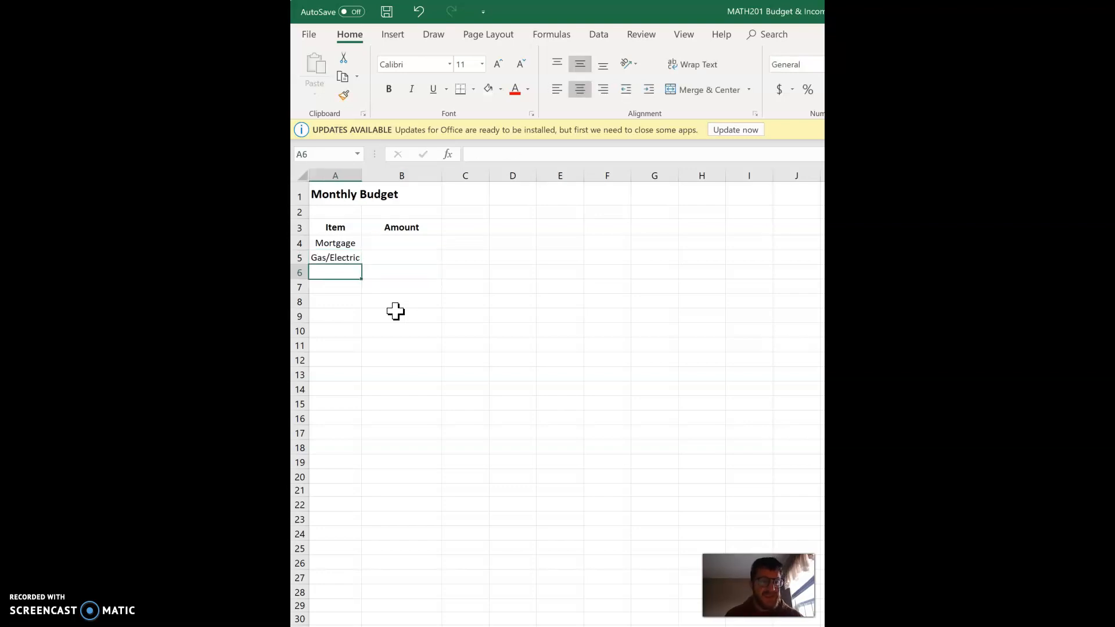
# Add "Cell Phone" in cell A6 and "Groceries" in cell A7 to the item list.
pyautogui.write('Cell Phone')
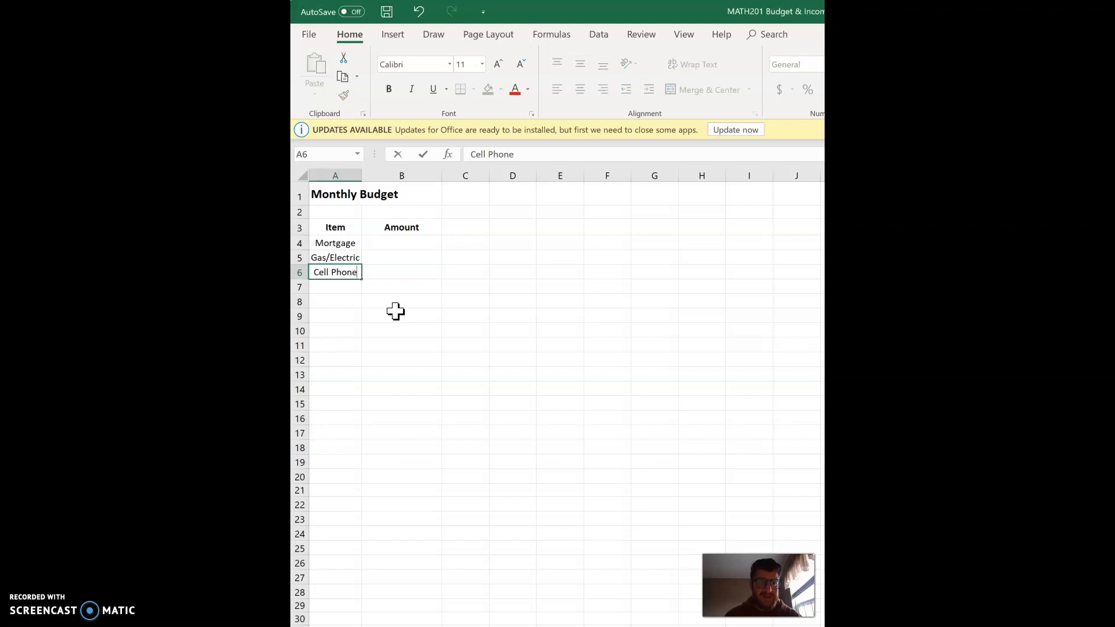
pyautogui.press('Return')
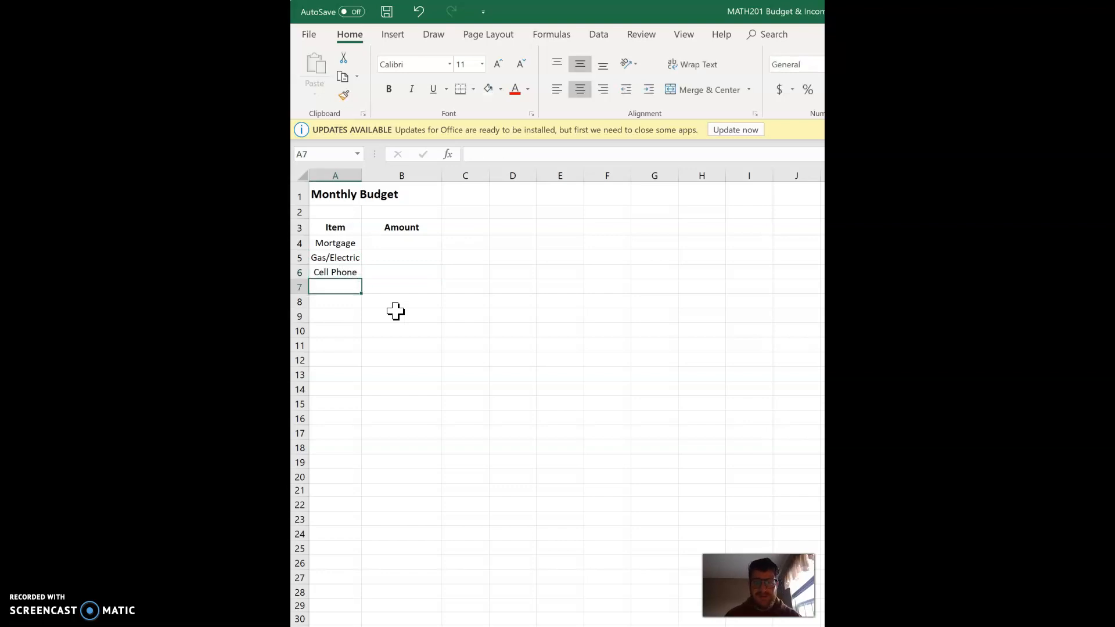
pyautogui.write('Groceries')
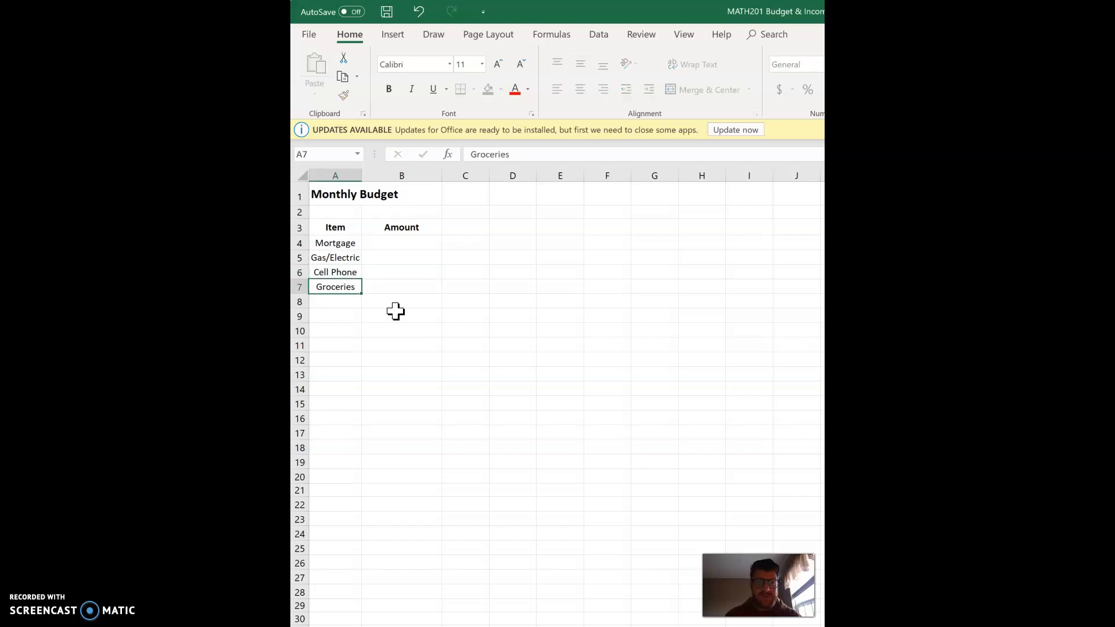
pyautogui.press('Return')
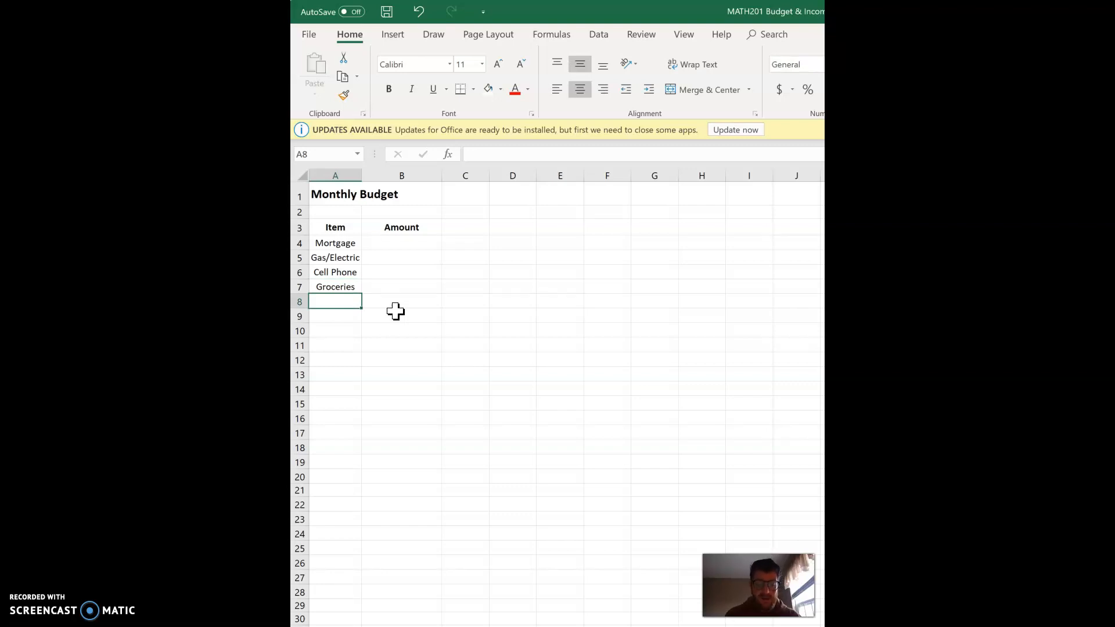
# Enter "Dog Expenses" in cell A8 and widen column A to fit the text.
pyautogui.write('Dog')
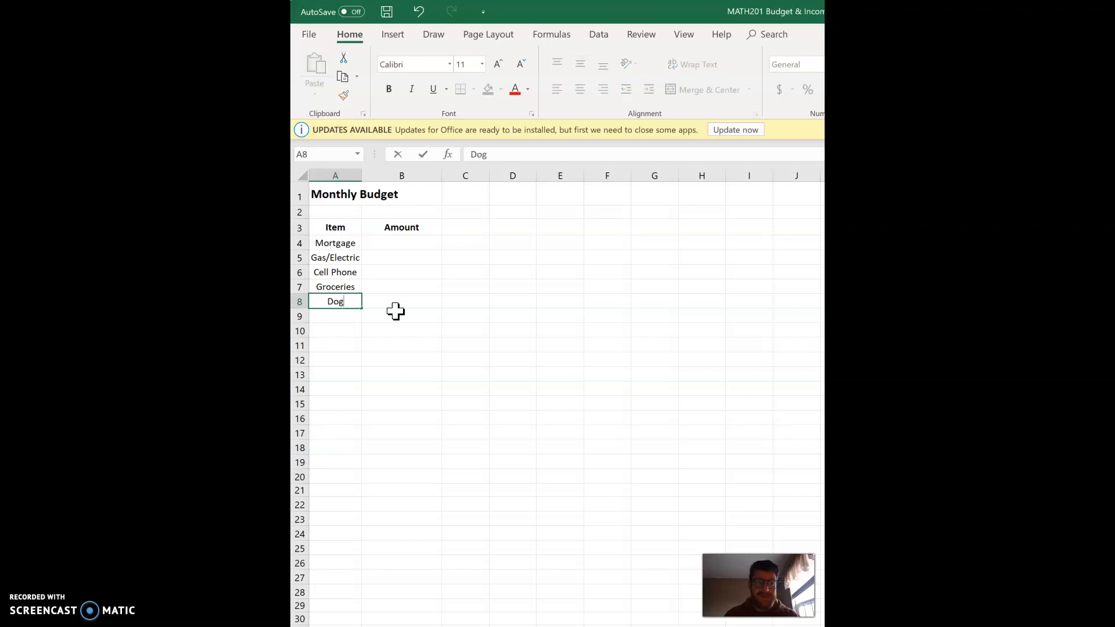
pyautogui.write(' Expenses')
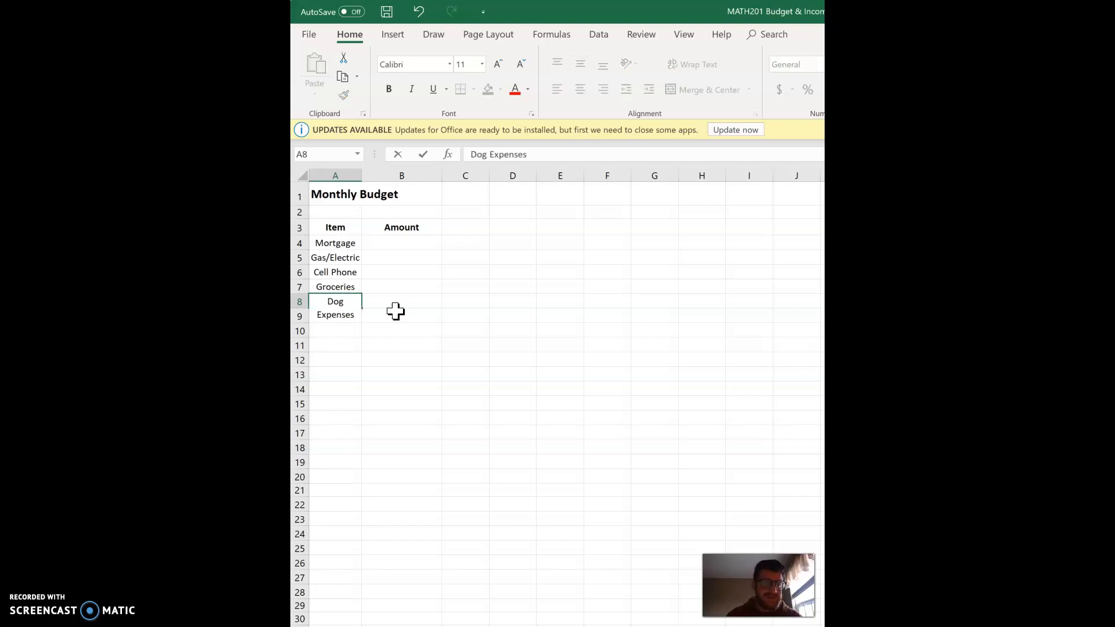
pyautogui.click(396, 311)
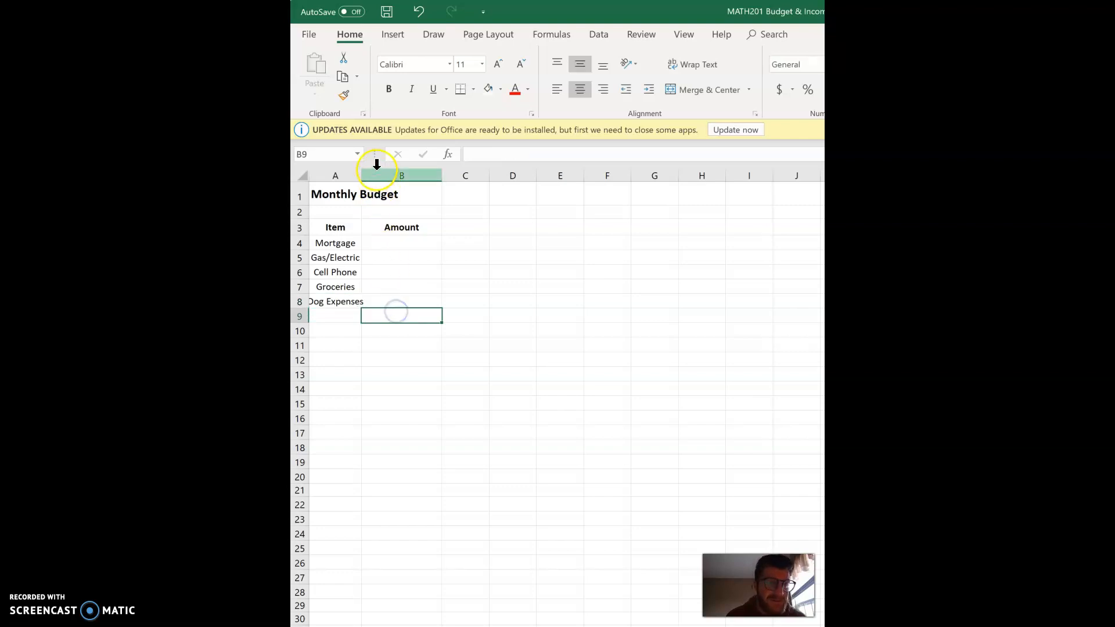
pyautogui.moveTo(364, 177); pyautogui.dragTo(370, 176)
# Add "Auto Expenses" in cell A9 and "Savings" in cell A10 to the item list.
pyautogui.click(355, 320)
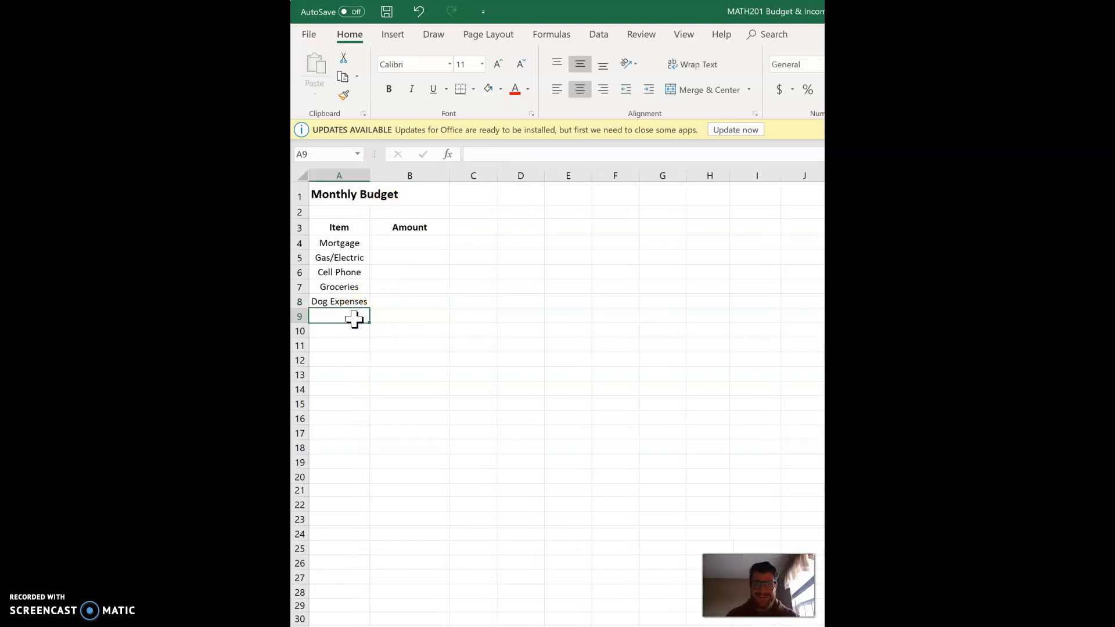
pyautogui.write('A')
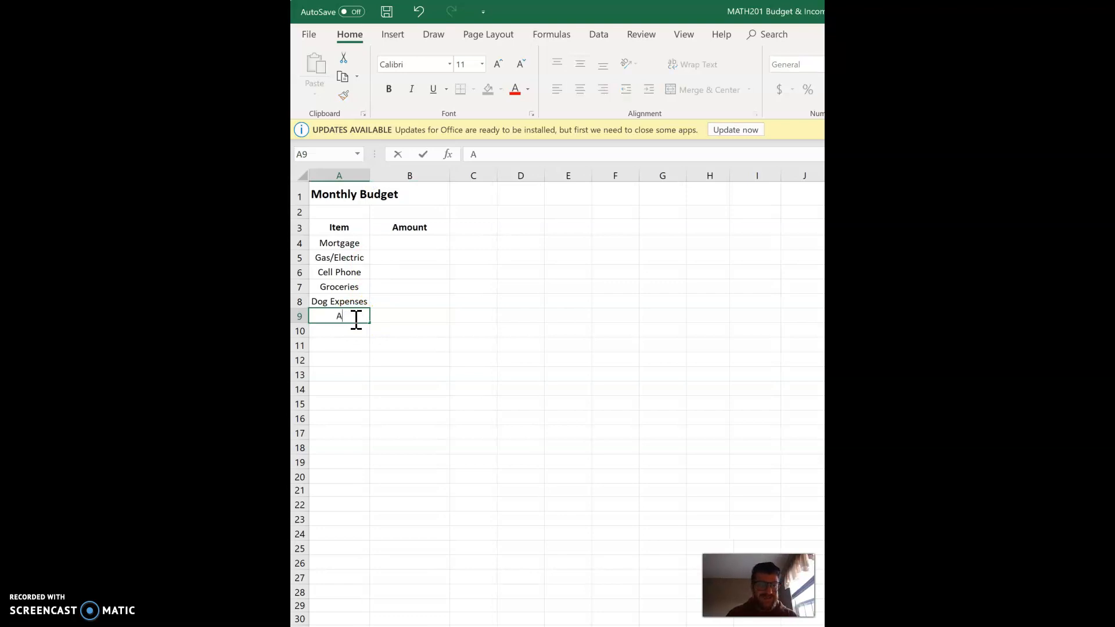
pyautogui.write('uto Expenses')
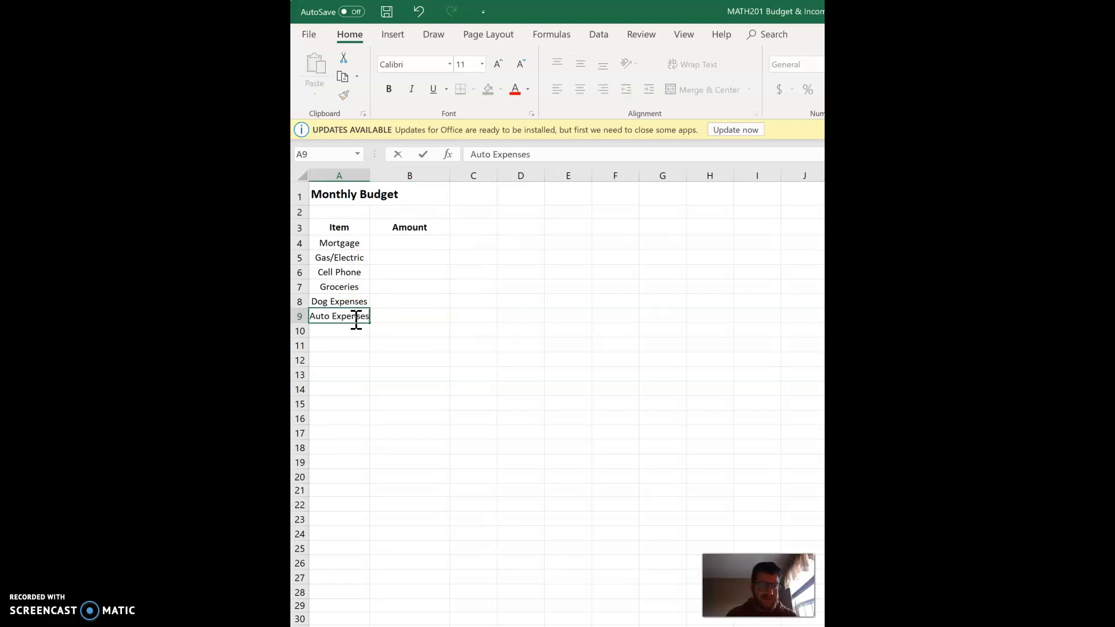
pyautogui.press('Return')
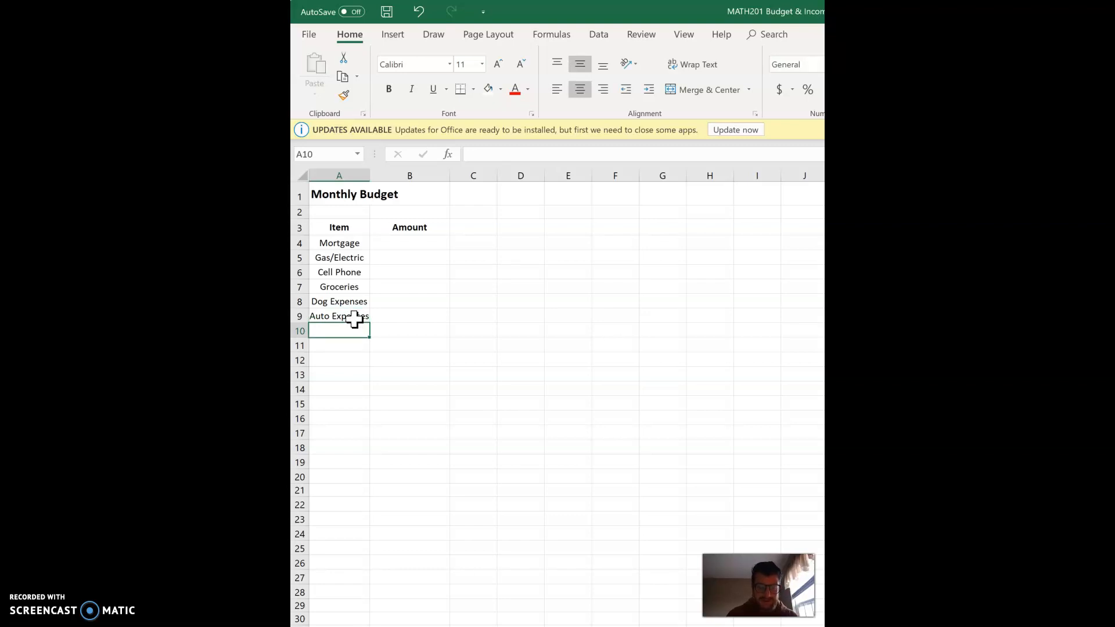
pyautogui.write('Savings')
pyautogui.press('Return')
# Add "Miscellaneous" in cell A11 to the item list.
pyautogui.write('Miscekk')
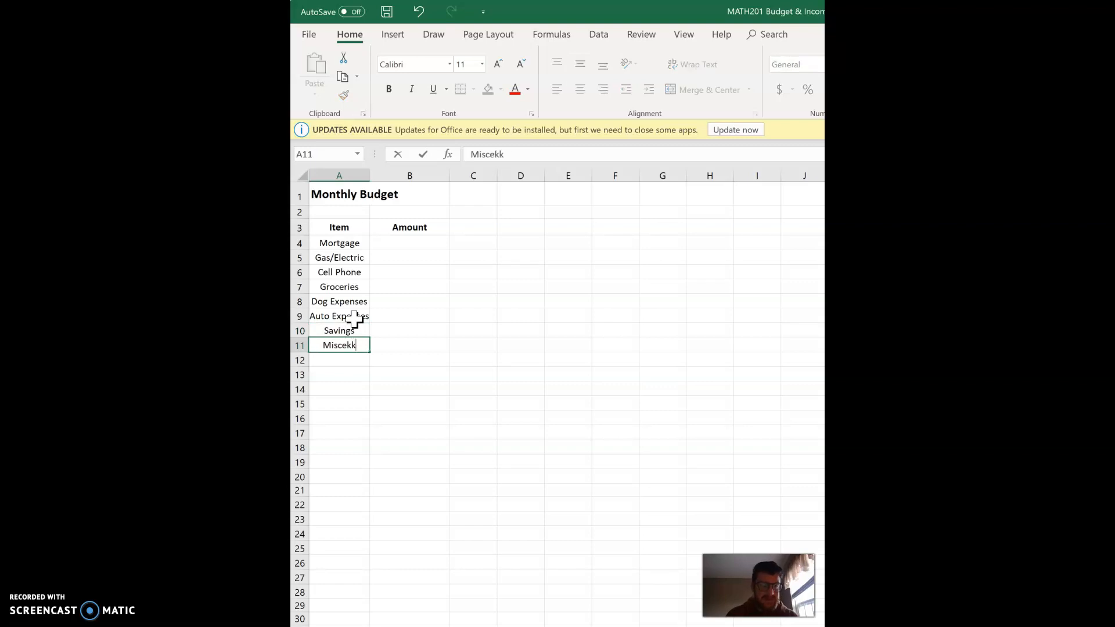
pyautogui.press('BackSpace')
pyautogui.press('BackSpace')
pyautogui.write('llaneous')
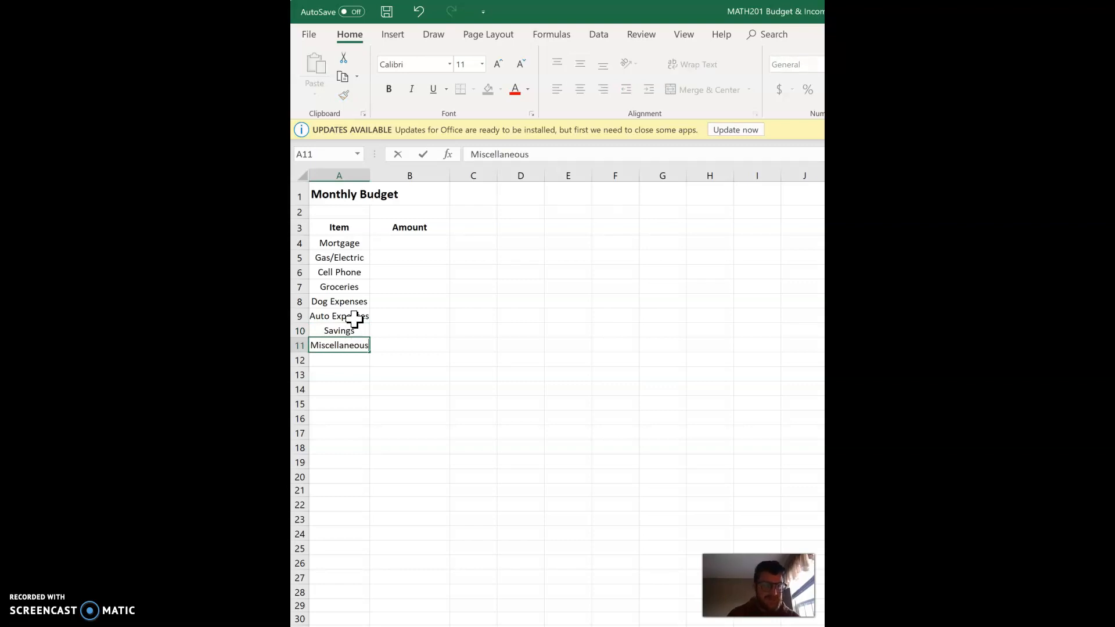
pyautogui.click(429, 328)
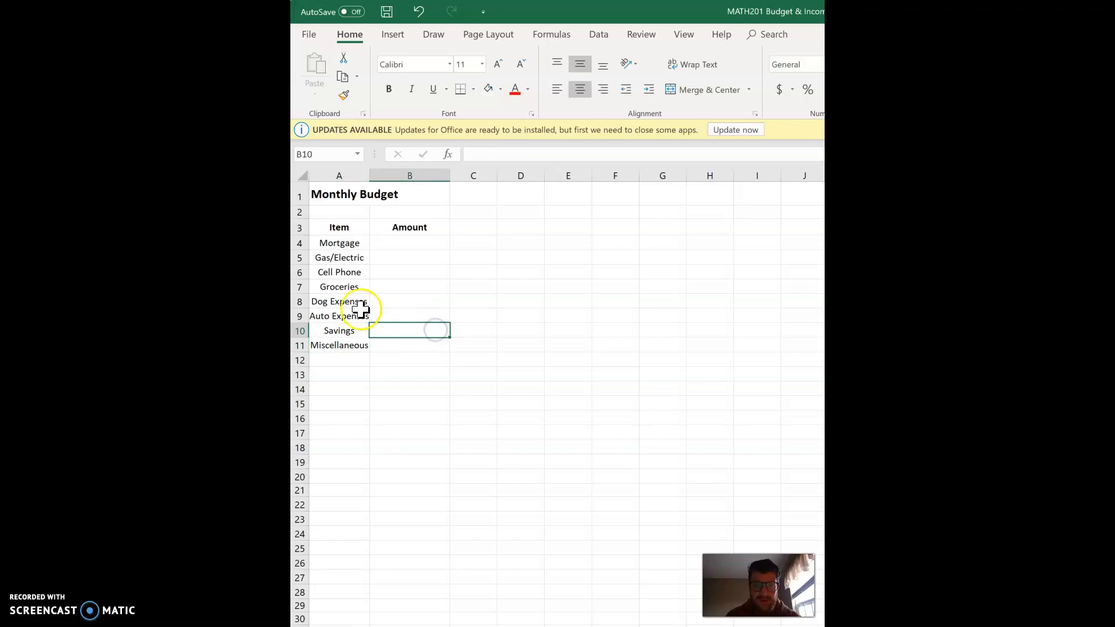
pyautogui.click(299, 331)
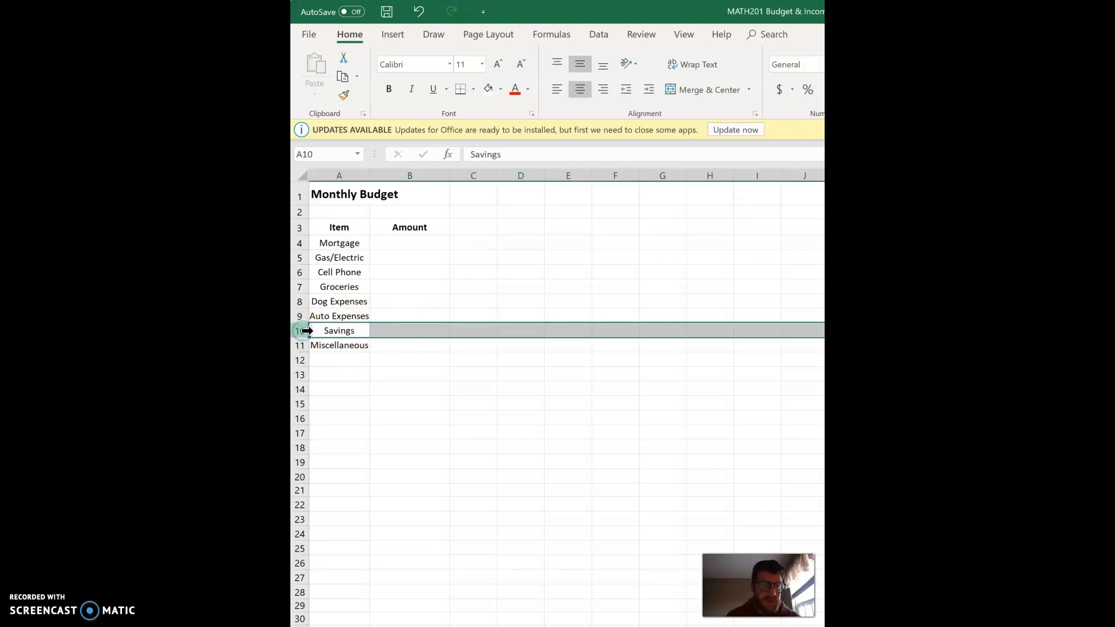
# Add "Gas" in cell A12 and "Car Payment" in cell A13 to the item list.
pyautogui.click(325, 360)
pyautogui.write('Ga')
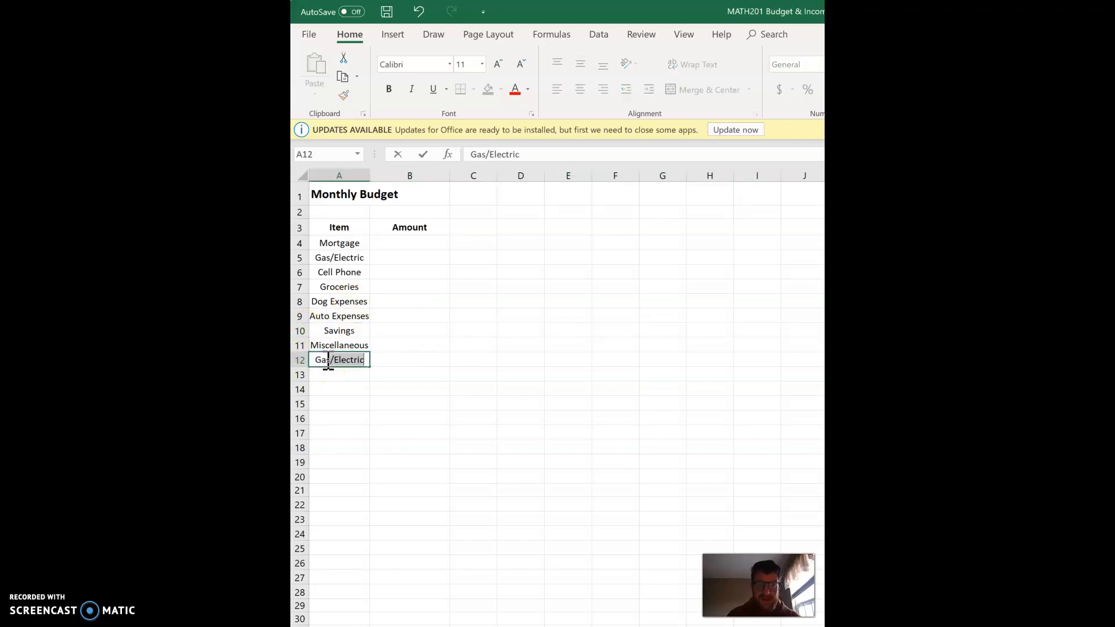
pyautogui.write('s')
pyautogui.press('BackSpace')
pyautogui.press('Return')
pyautogui.write('Car Payment')
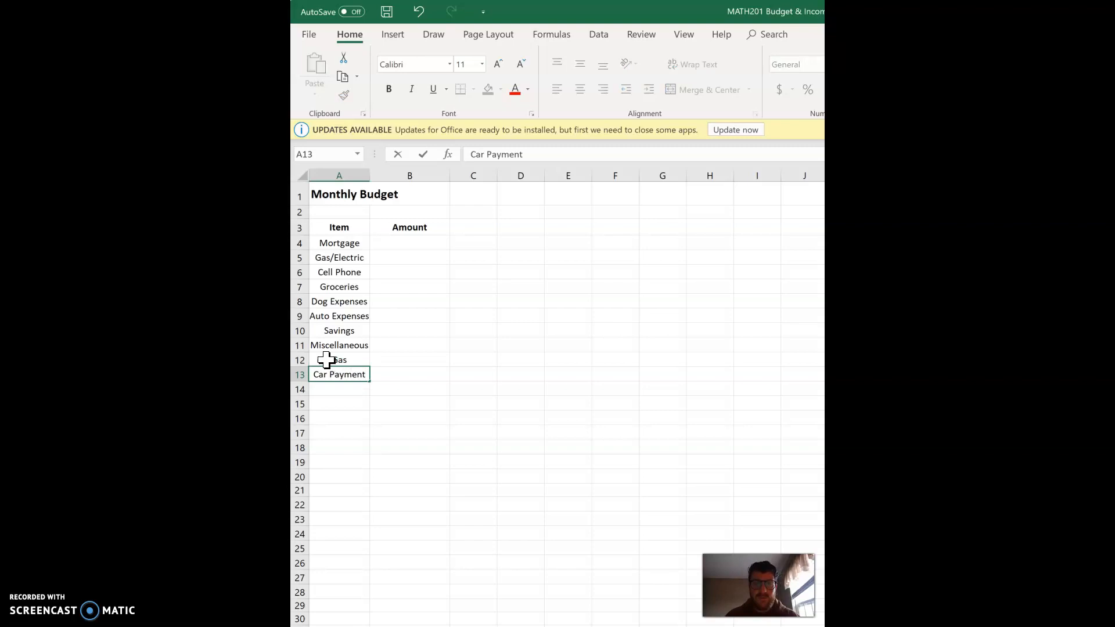
pyautogui.press('Return')
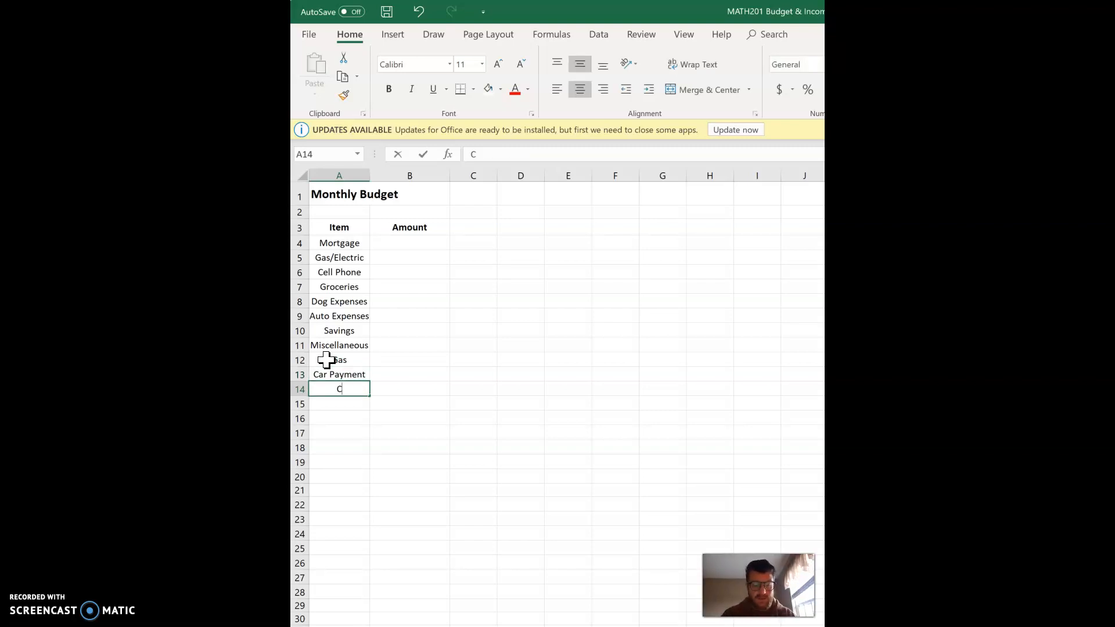
# Add "Car Insurance" in cell A14 and "Personal Care" in cell A15 to the item list.
pyautogui.write('Car Insurance')
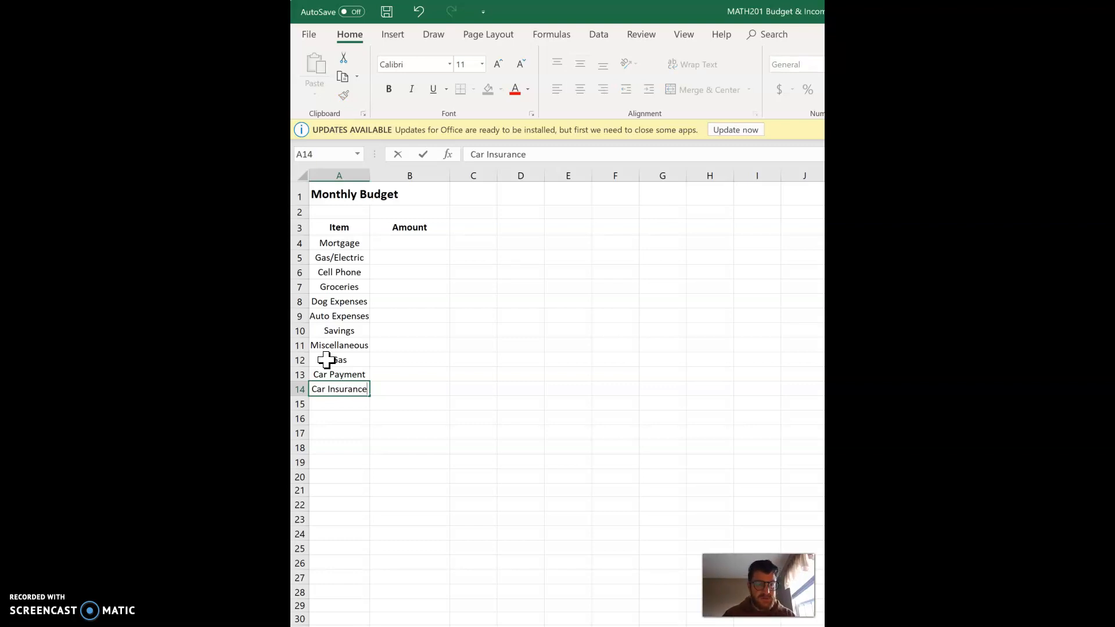
pyautogui.press('Return')
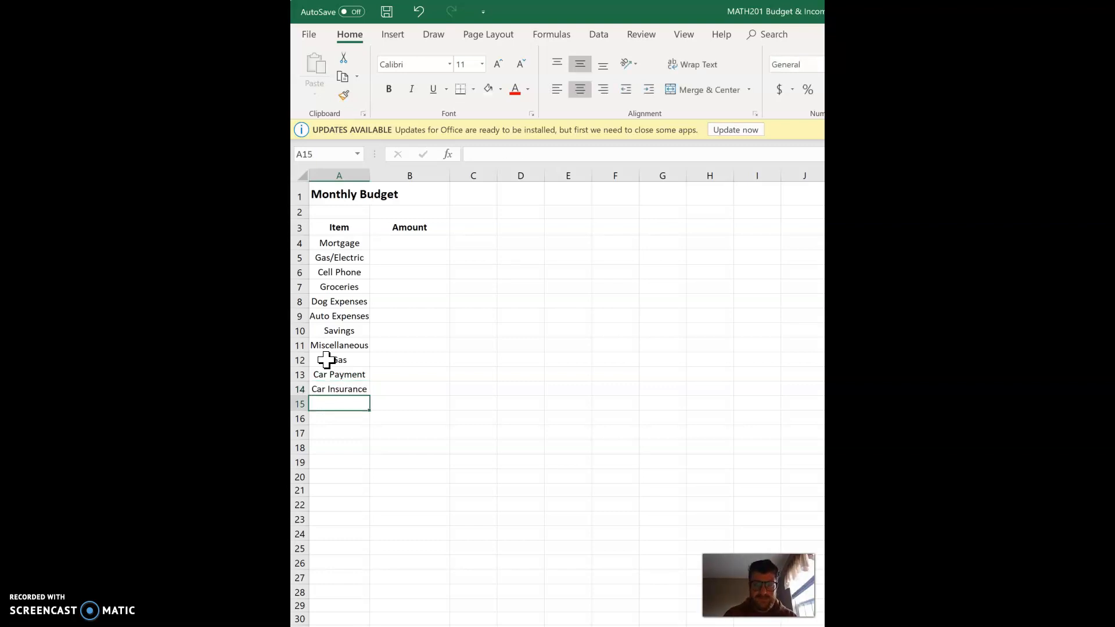
pyautogui.write('Personal Care')
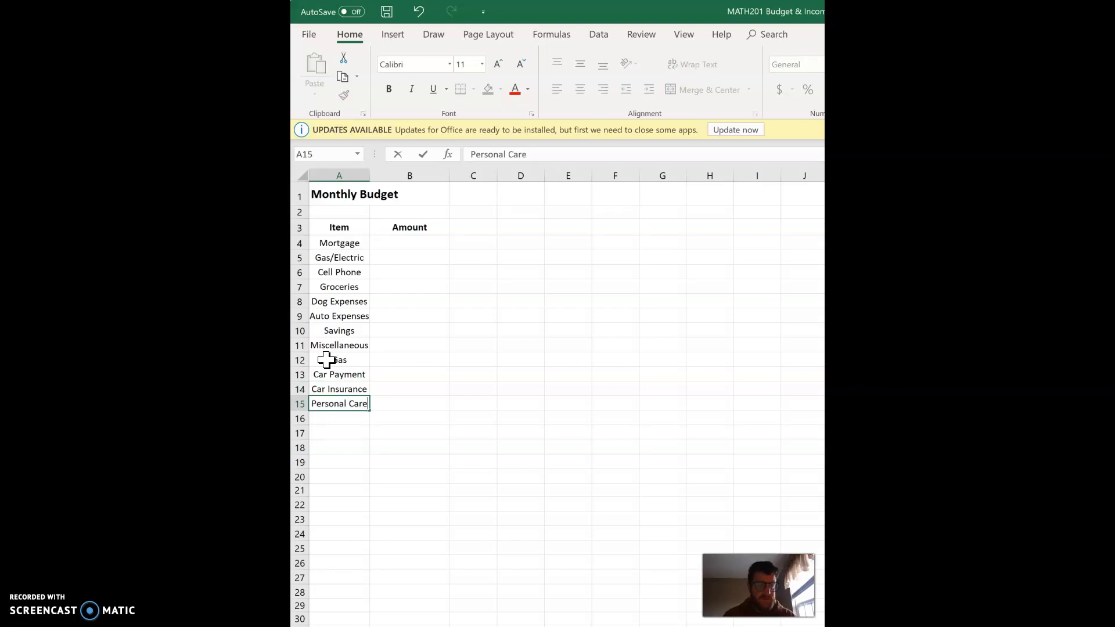
pyautogui.press('Return')
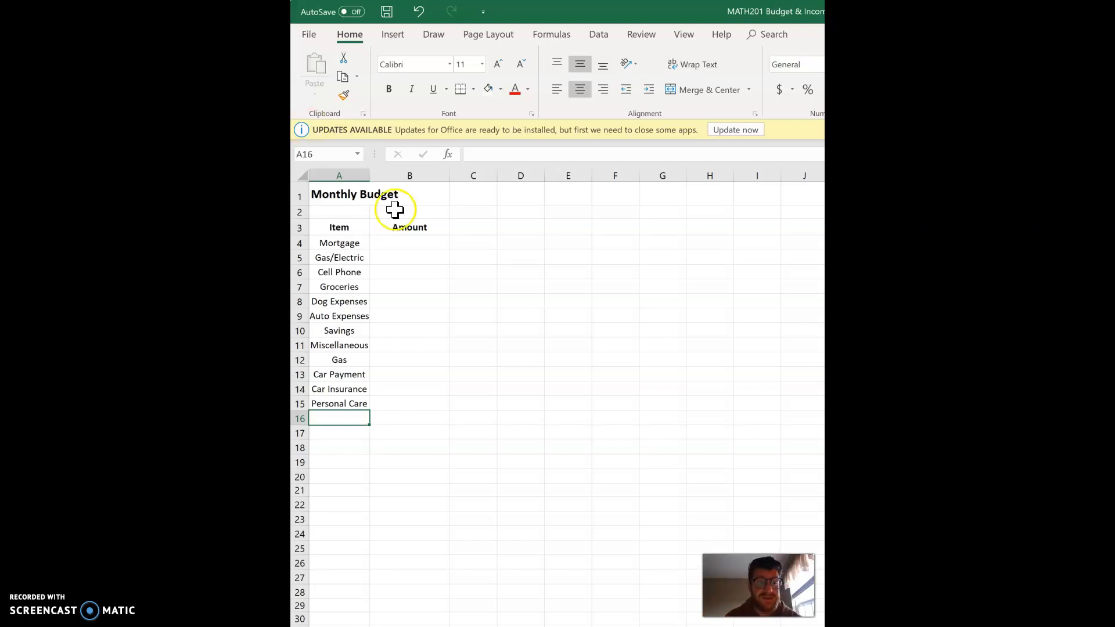
# Enter $1000 as the Mortgage amount in cell B4.
pyautogui.click(410, 252)
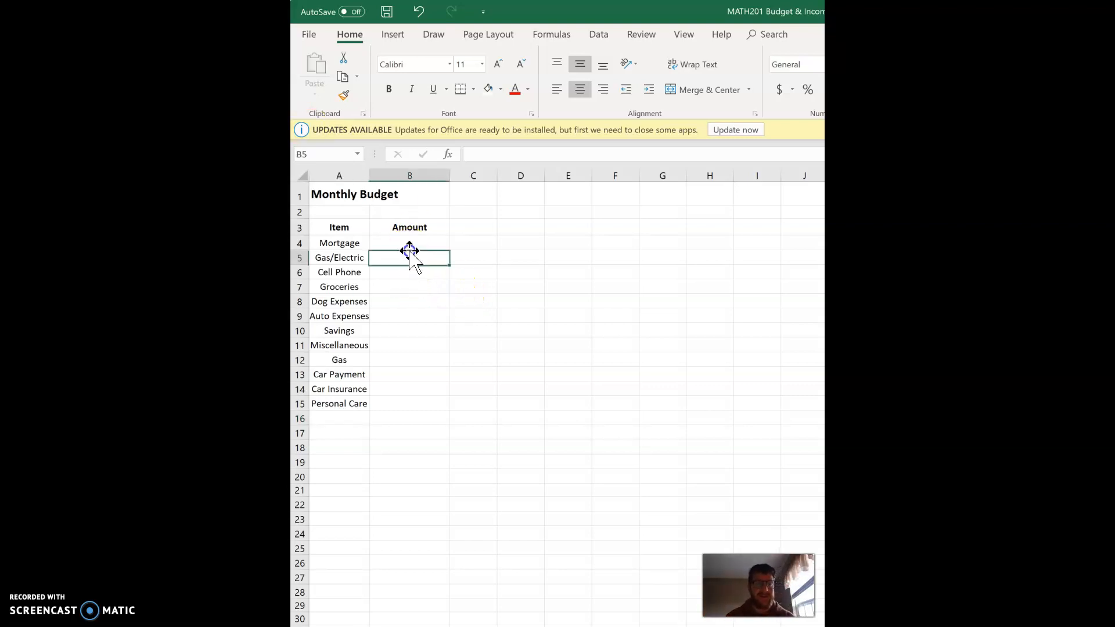
pyautogui.click(413, 243)
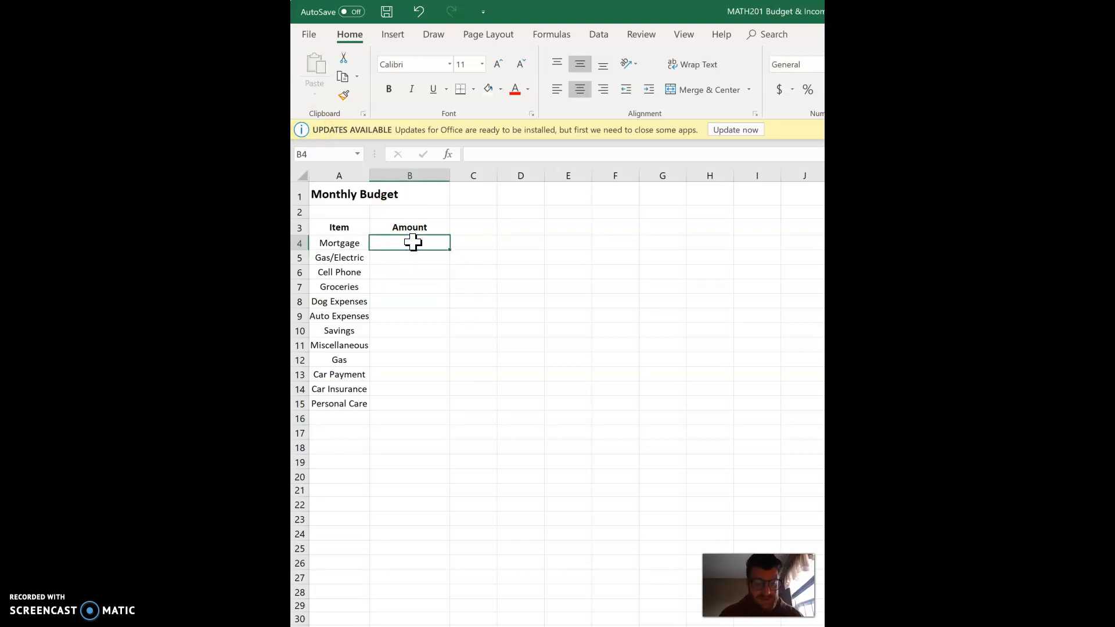
pyautogui.write('$1000')
pyautogui.press('Return')
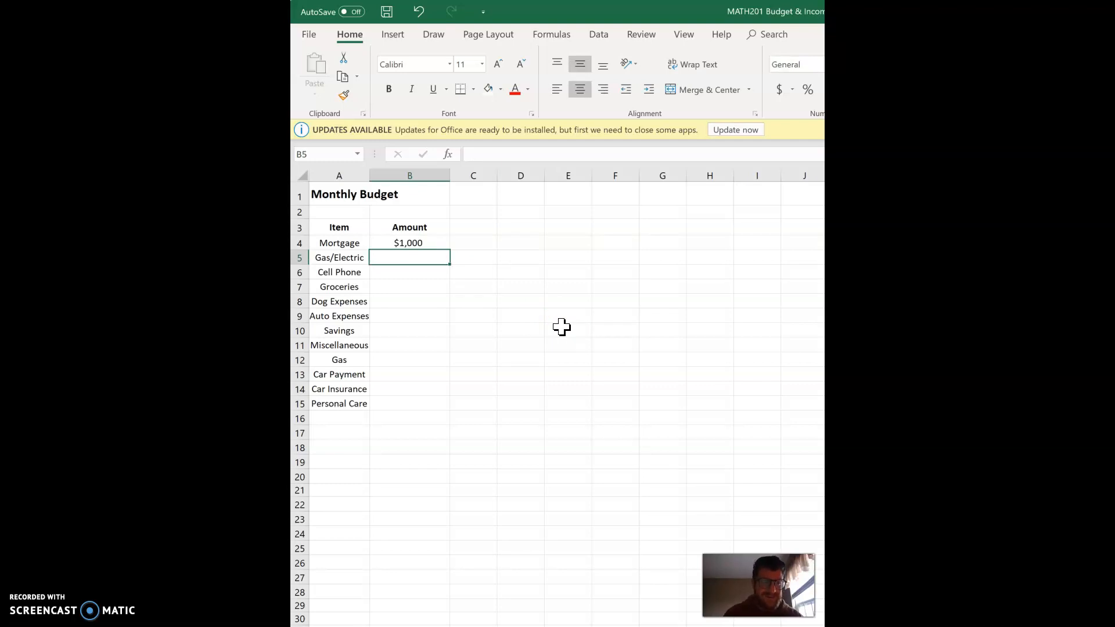
pyautogui.click(418, 244)
# Enter $120 as the Gas/Electric amount in cell B5.
pyautogui.click(414, 259)
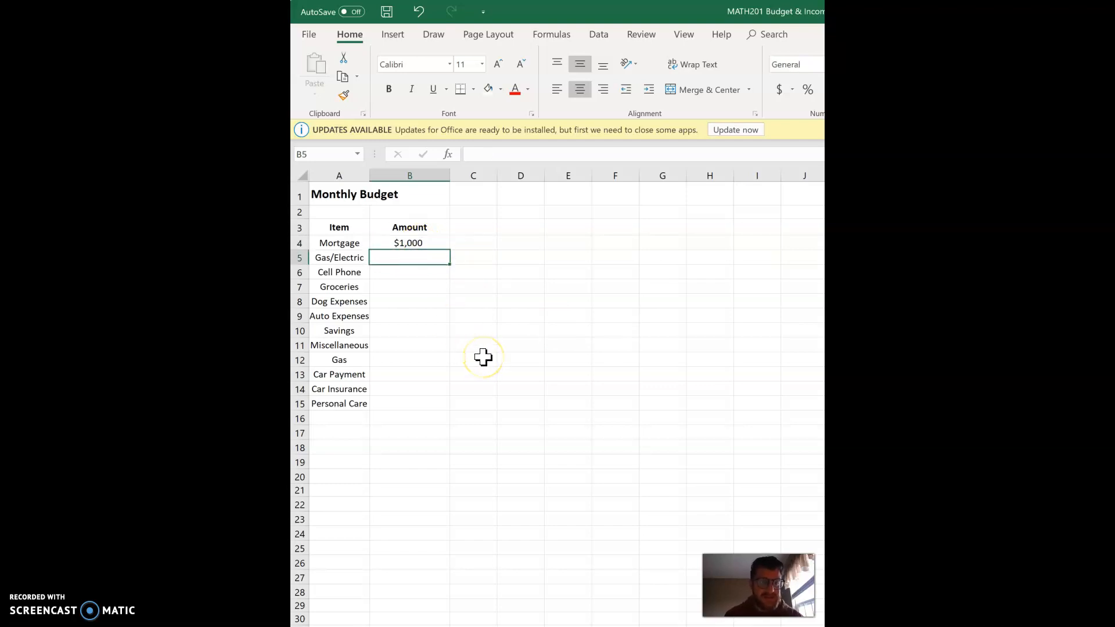
pyautogui.write('$120')
pyautogui.press('BackSpace')
pyautogui.write('20')
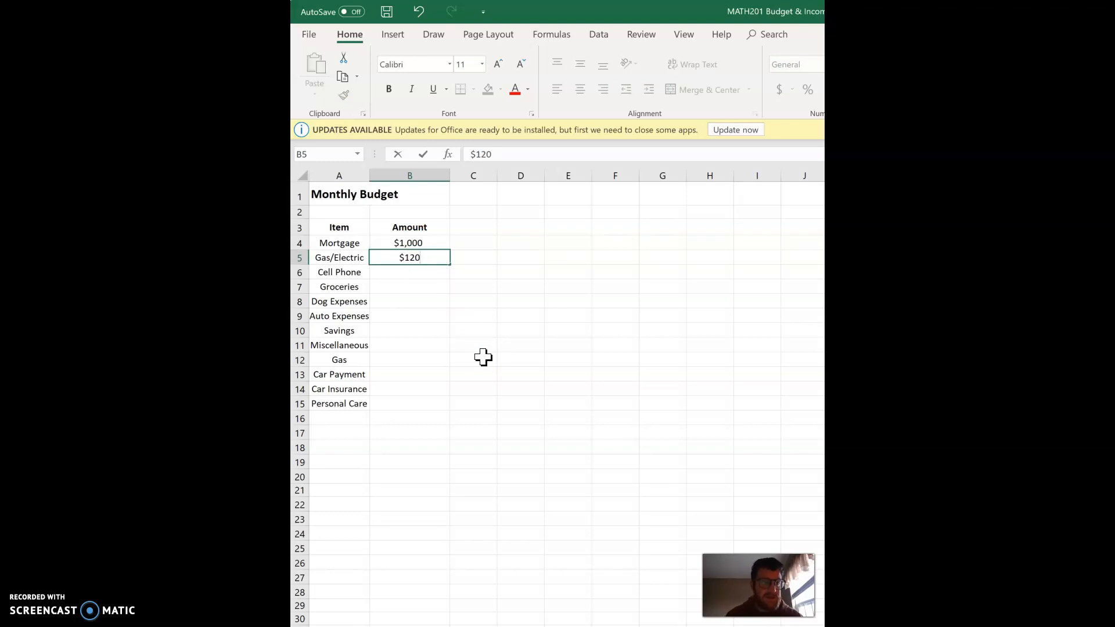
pyautogui.press('Return')
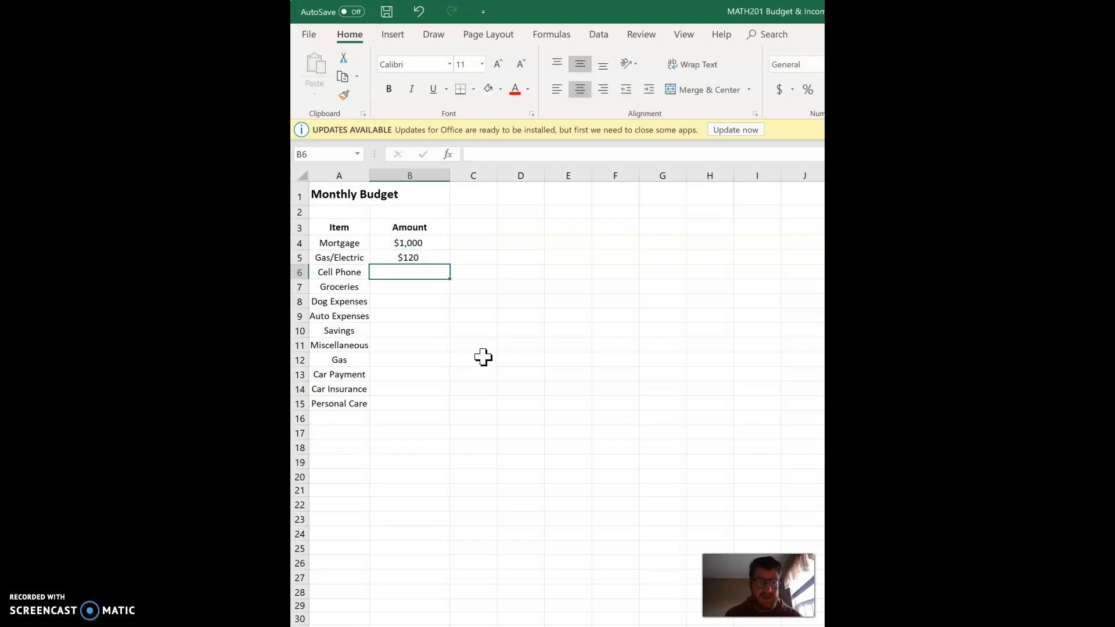
# Enter the amounts $50 for Cell Phone in cell B6 and $500 for Groceries in cell B7.
pyautogui.write('$5')
pyautogui.write('0')
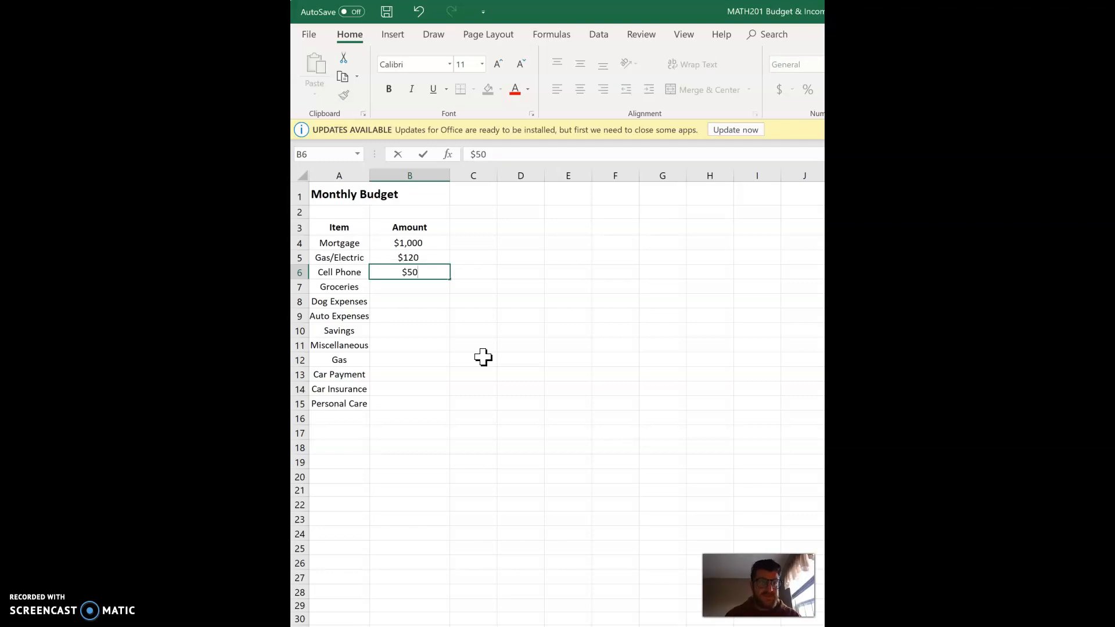
pyautogui.press('Return')
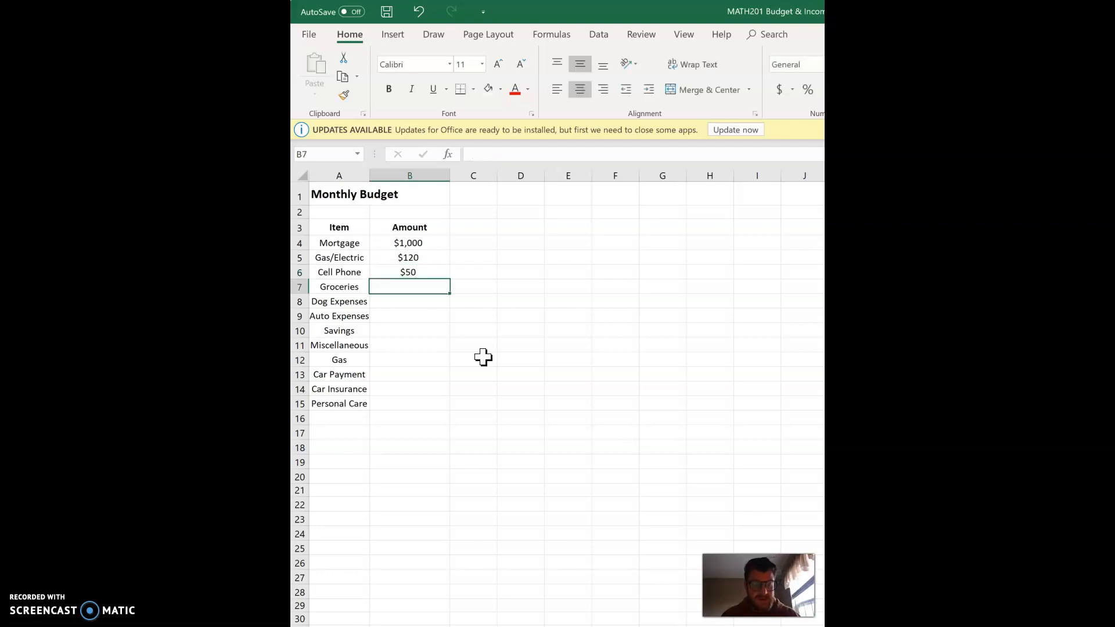
pyautogui.write('$')
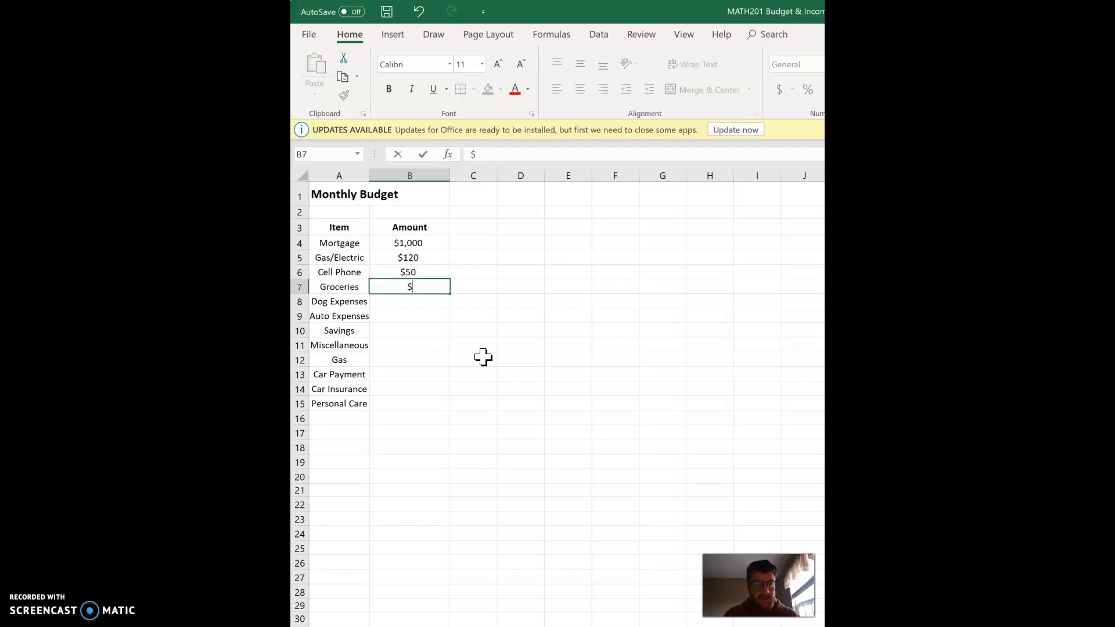
pyautogui.write('500')
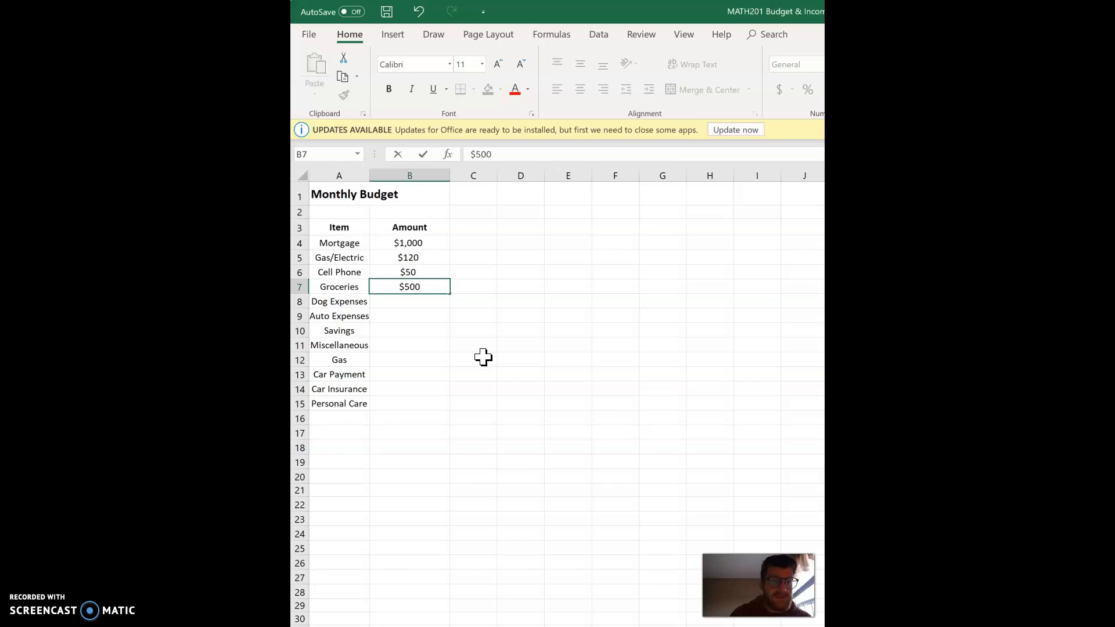
pyautogui.press('Return')
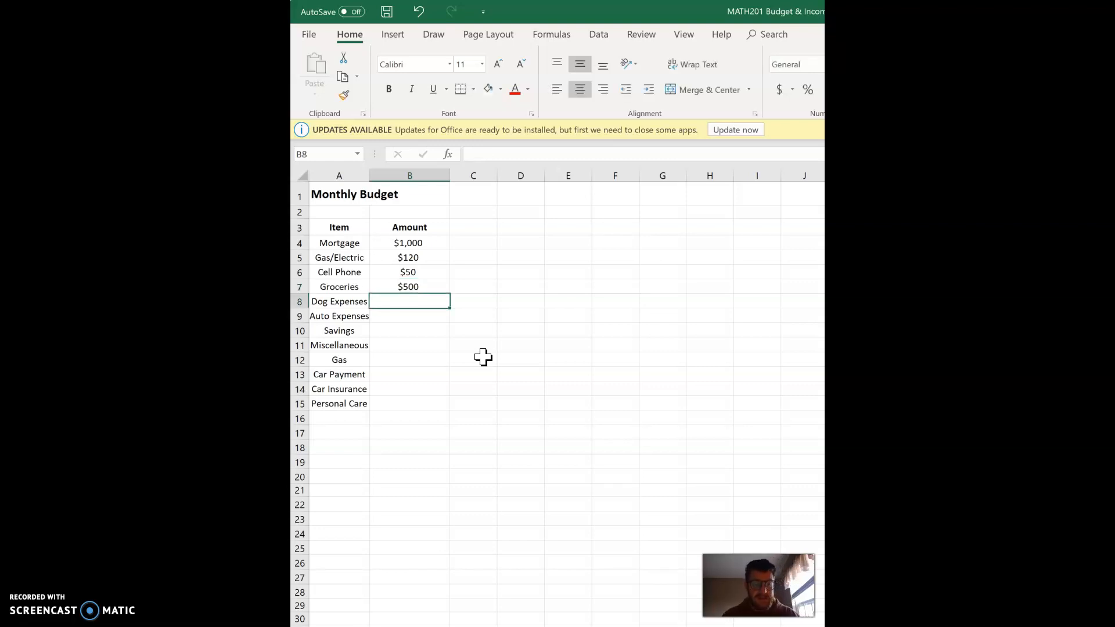
# Enter $75 as the Dog Expenses amount in cell B8.
pyautogui.write('$50')
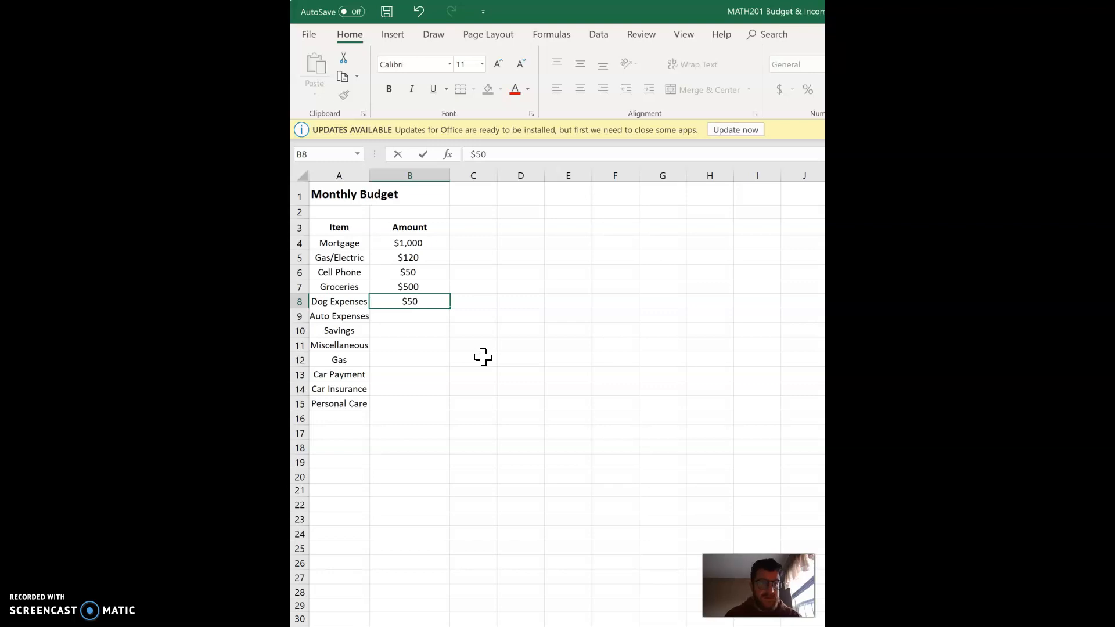
pyautogui.press('BackSpace')
pyautogui.press('BackSpace')
pyautogui.write('75')
pyautogui.press('Return')
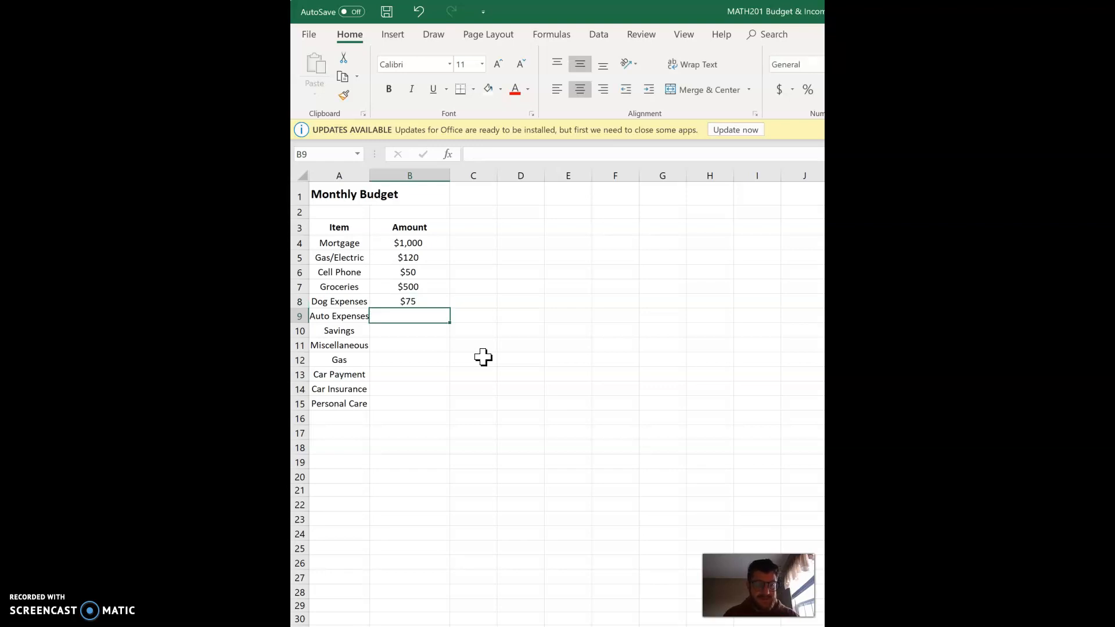
# Enter the amounts $50 for Auto Expenses in cell B9 and $300 for Savings in cell B10.
pyautogui.write('$')
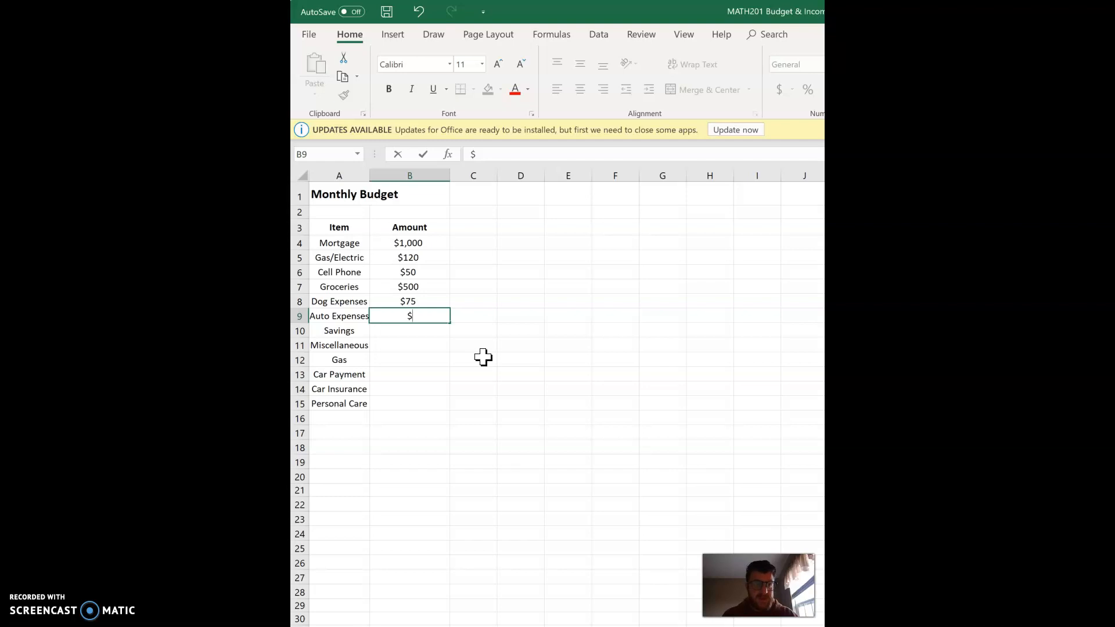
pyautogui.write('50')
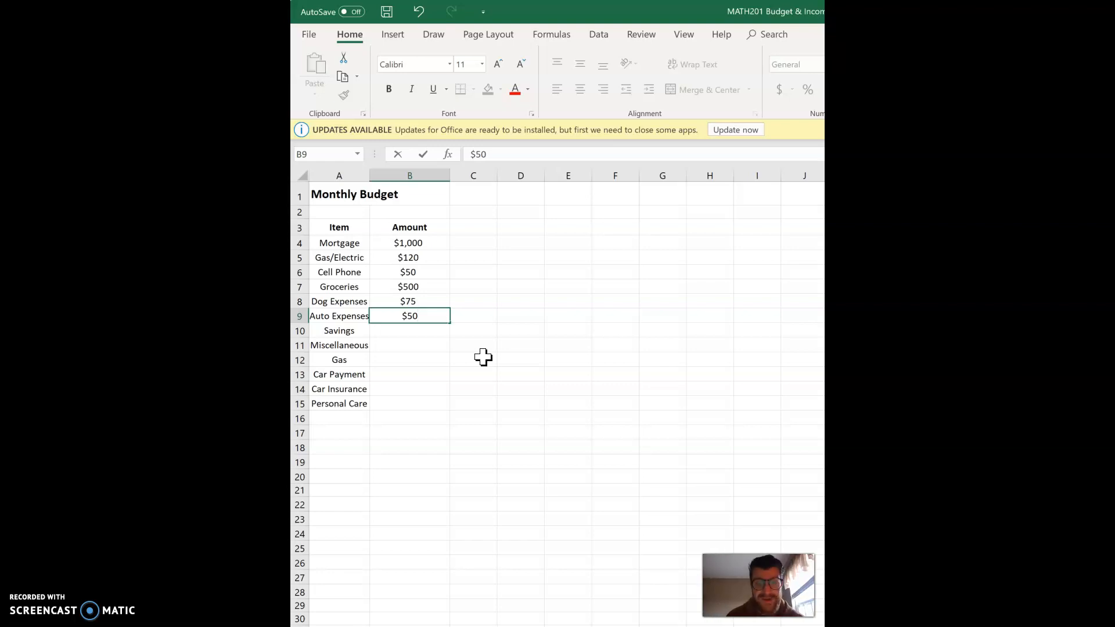
pyautogui.press('Return')
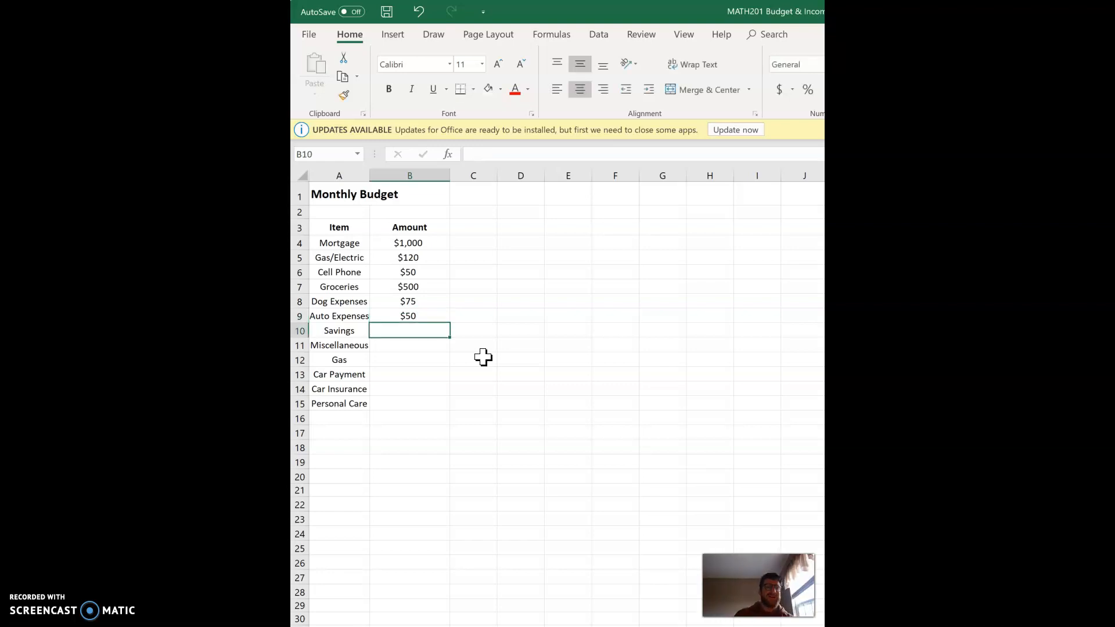
pyautogui.write('$300')
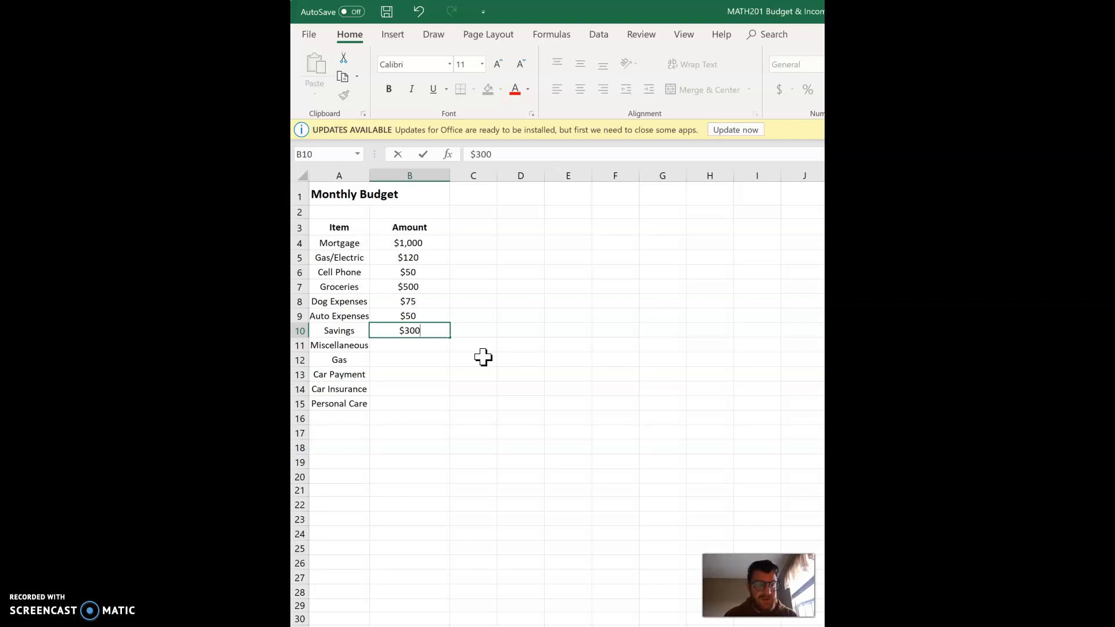
pyautogui.press('Return')
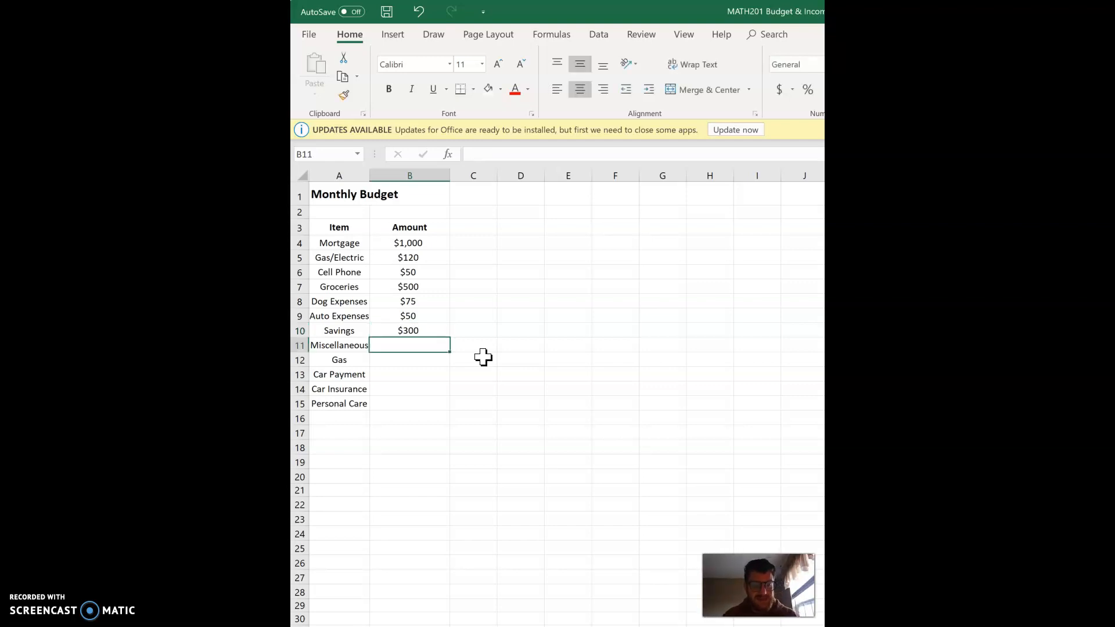
# Enter the amounts $300 for Miscellaneous in cell B11 and $160 for Gas in cell B12.
pyautogui.write('$300')
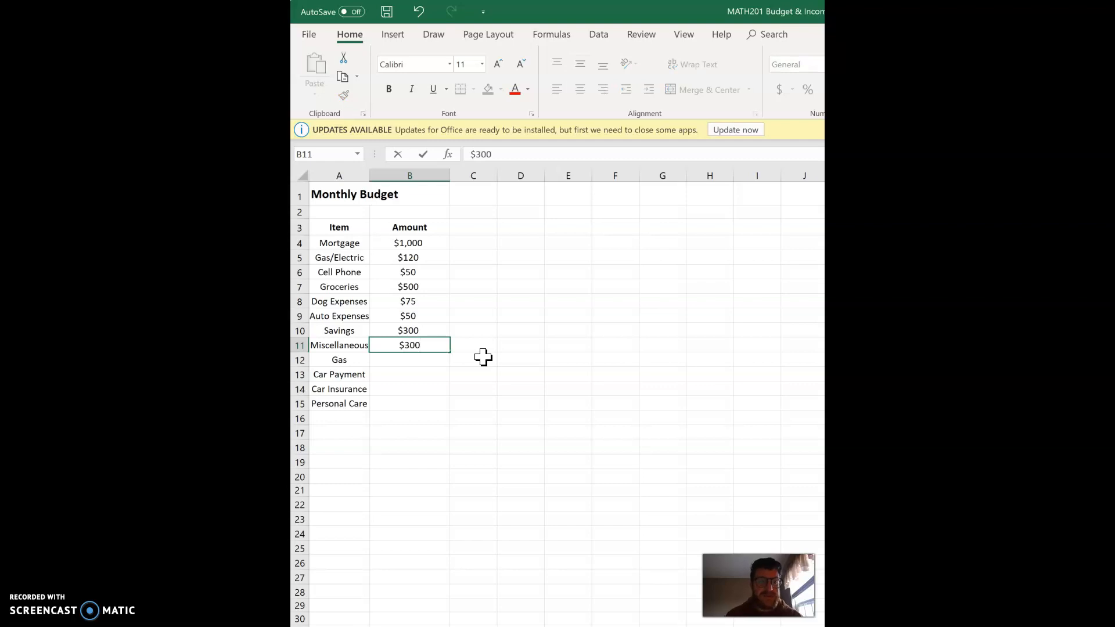
pyautogui.press('Return')
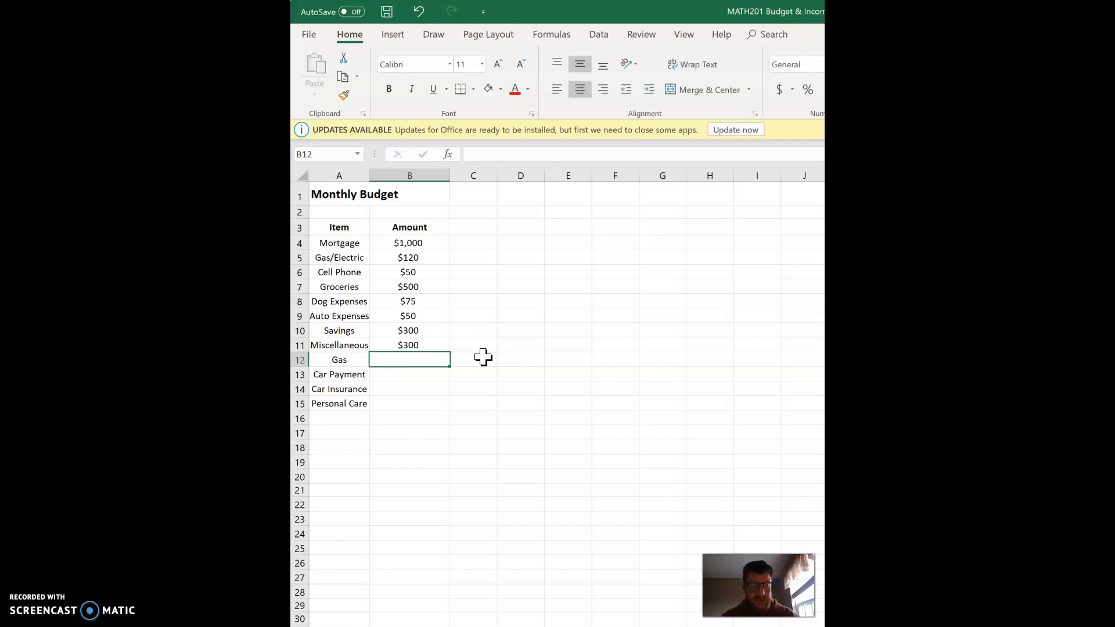
pyautogui.write('$')
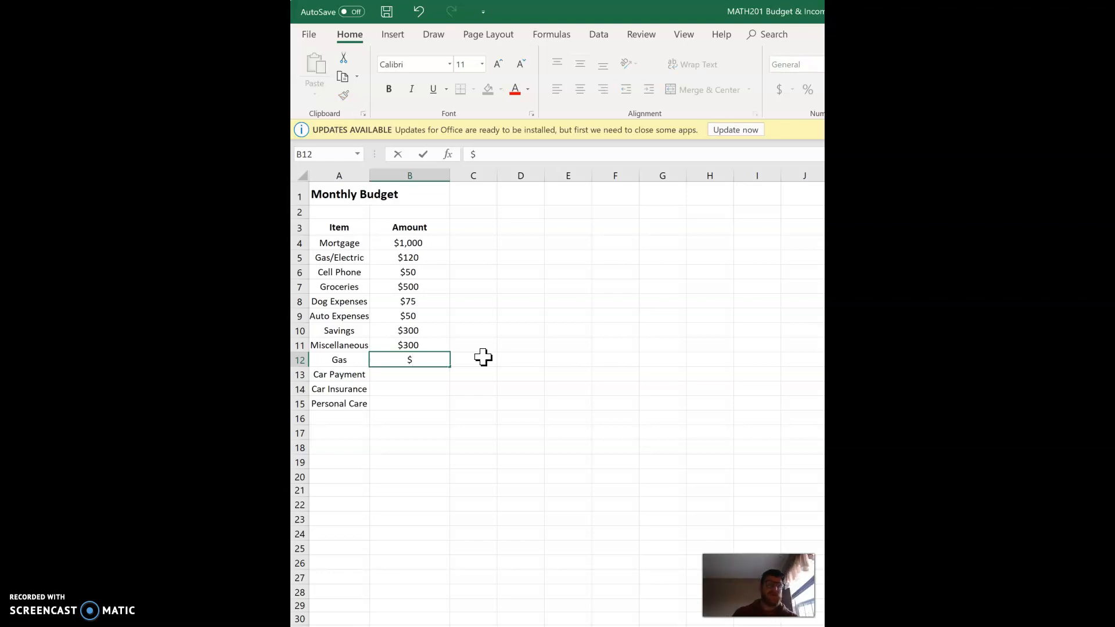
pyautogui.write('160')
pyautogui.click(483, 358)
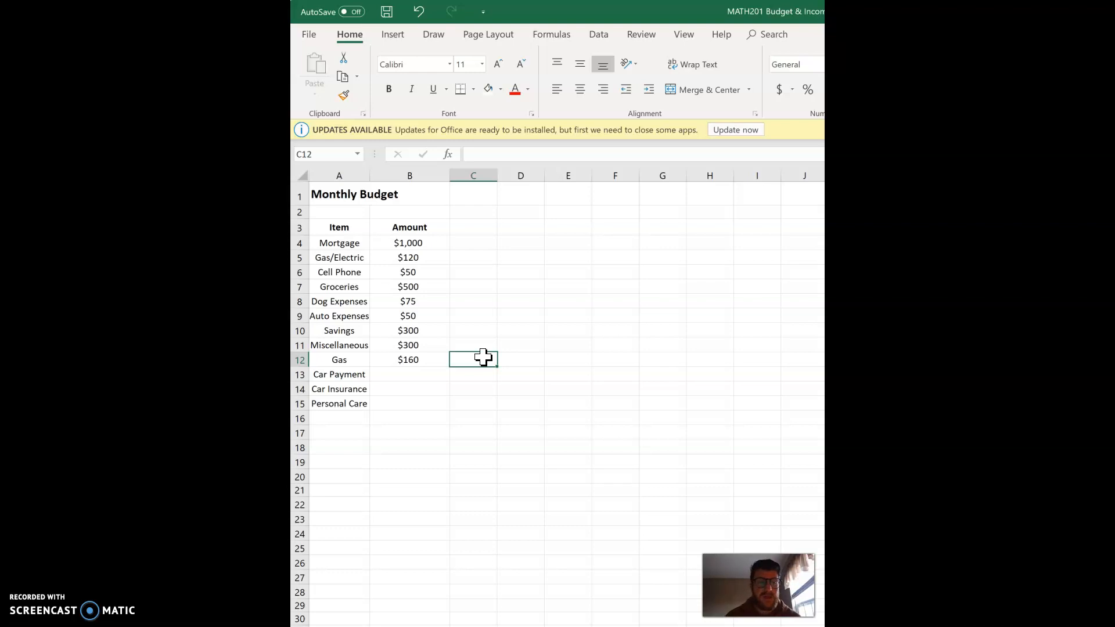
pyautogui.press('Return')
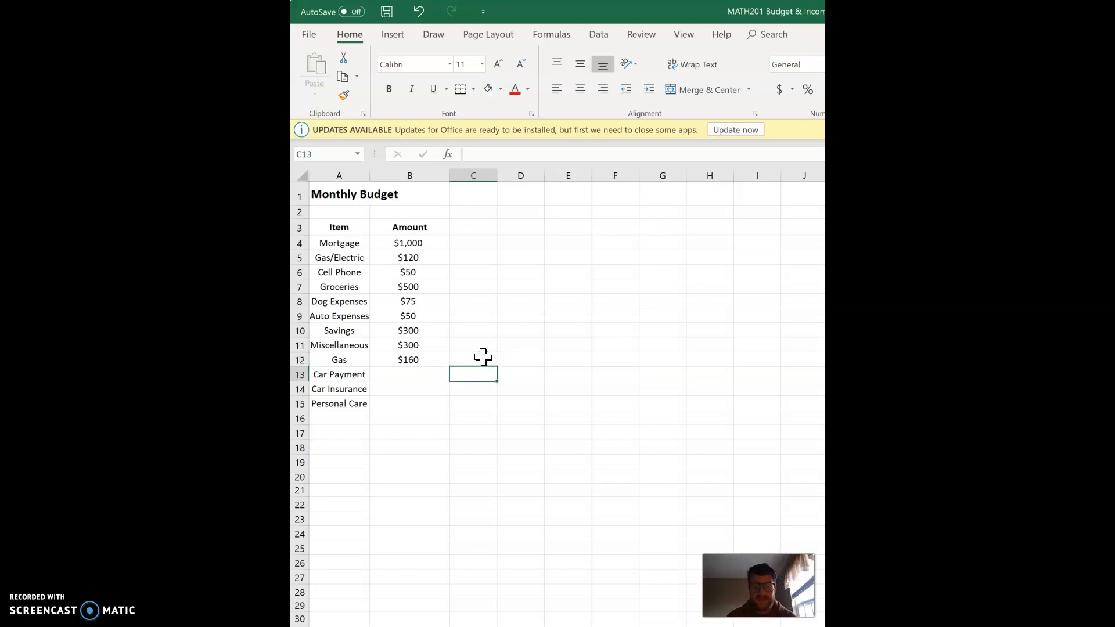
pyautogui.press('Left')
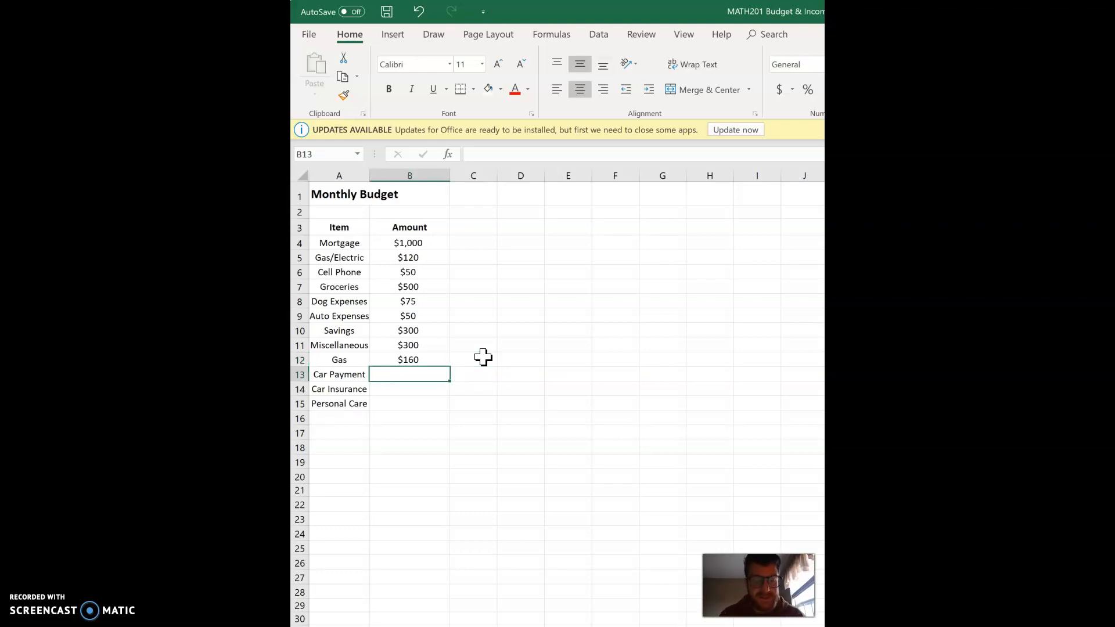
pyautogui.press('Right')
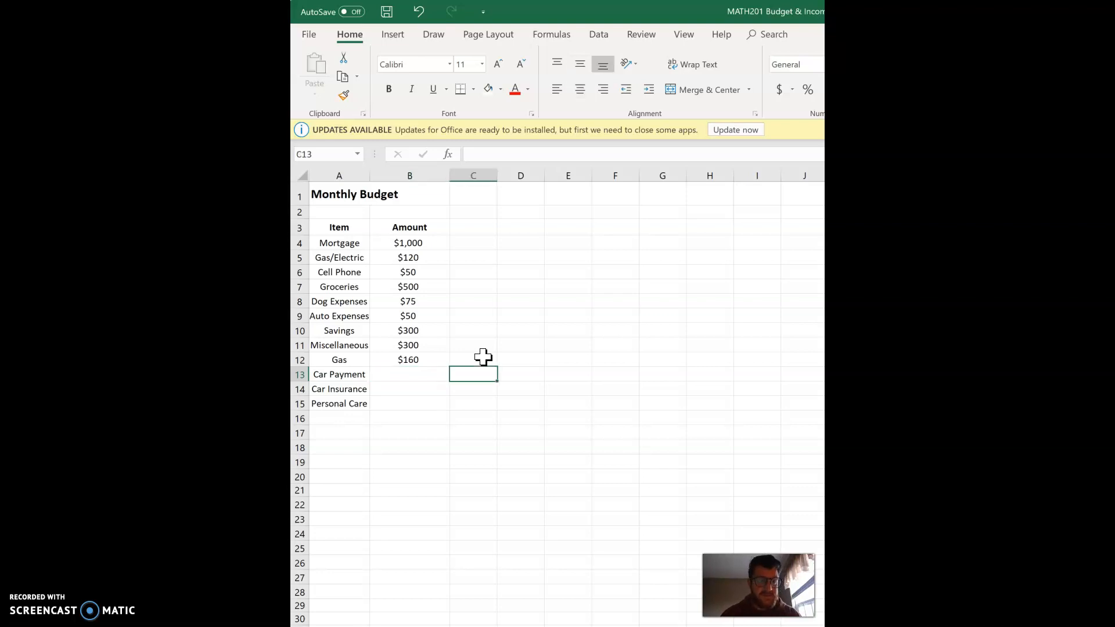
pyautogui.press('Right')
pyautogui.write('Pro')
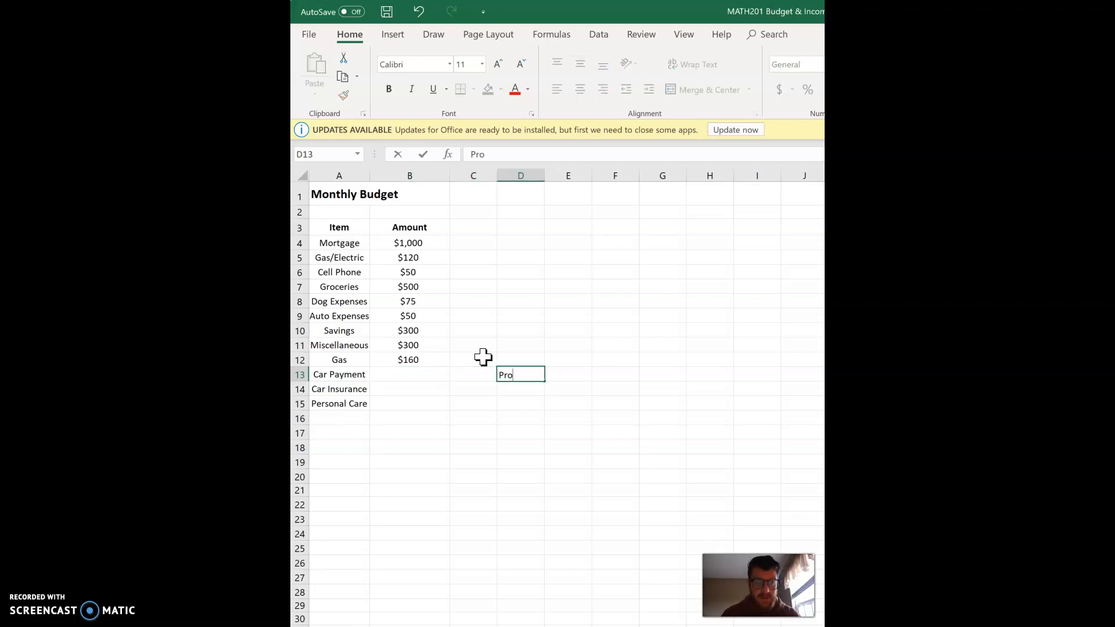
pyautogui.write('ratings')
pyautogui.press('Right')
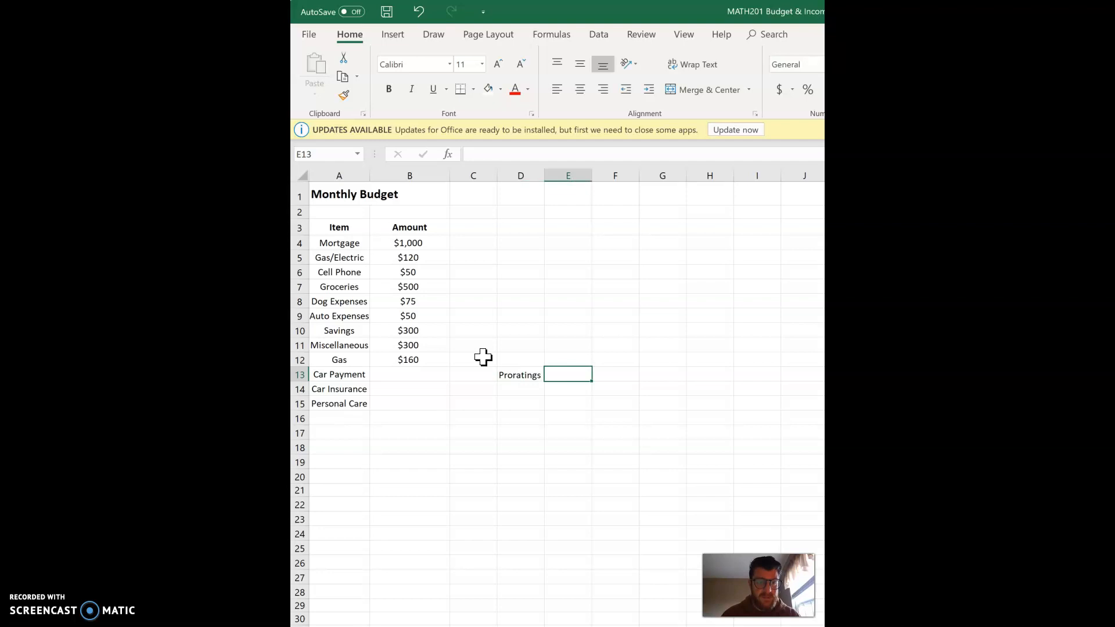
pyautogui.press('Left')
pyautogui.write('Prorating')
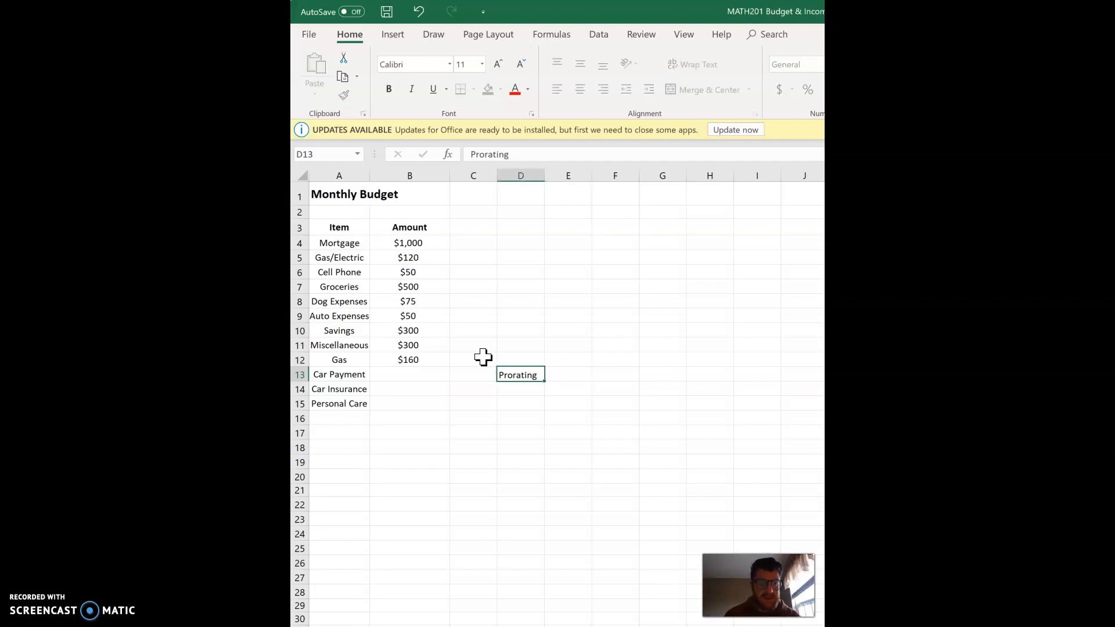
pyautogui.press('Return')
pyautogui.press('Up')
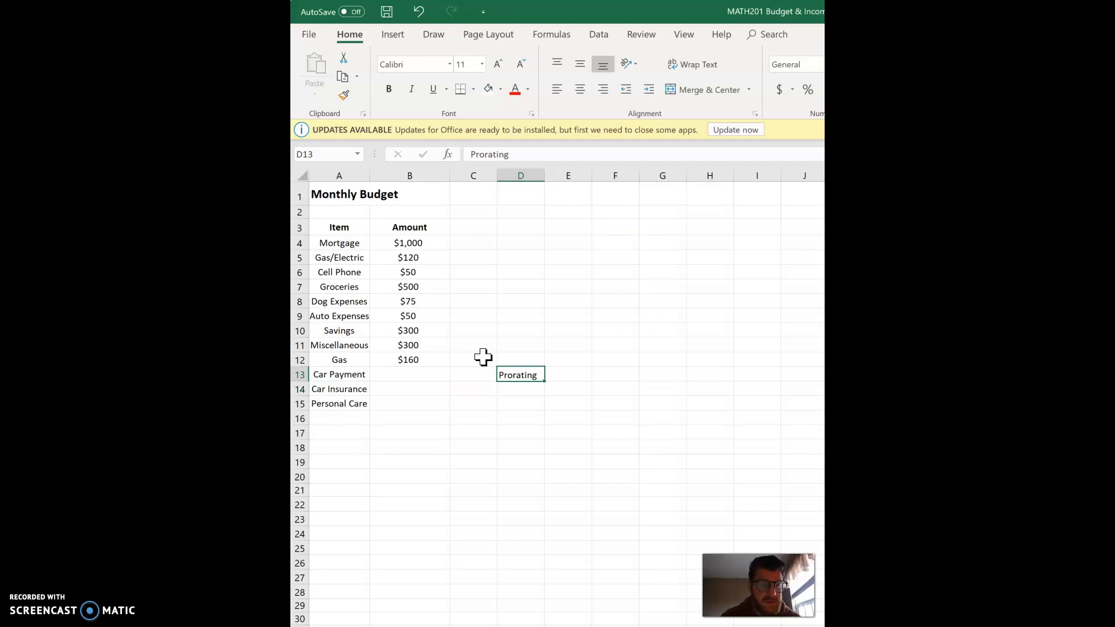
pyautogui.press('Delete')
# Enter $225 as the Car Payment amount in cell B13.
pyautogui.press('Left')
pyautogui.press('Left')
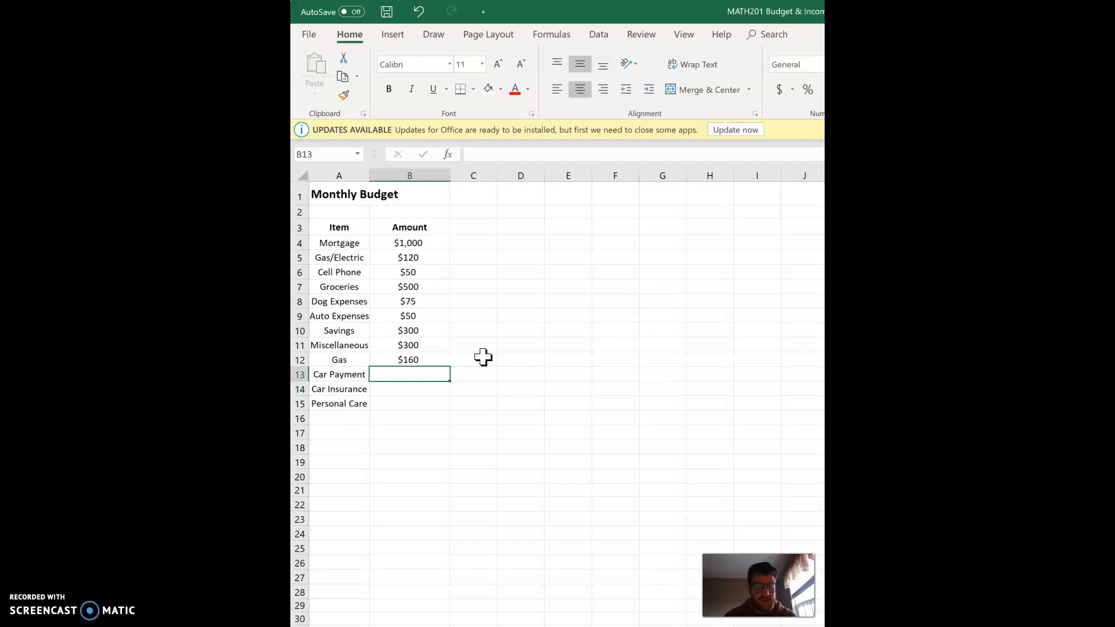
pyautogui.write('$225')
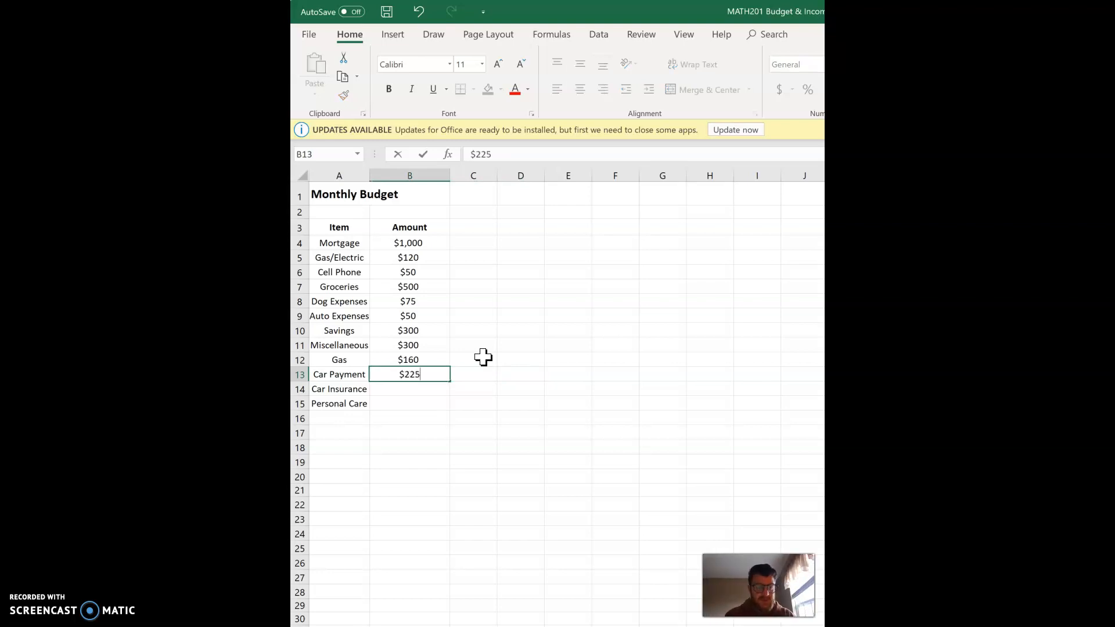
pyautogui.press('Return')
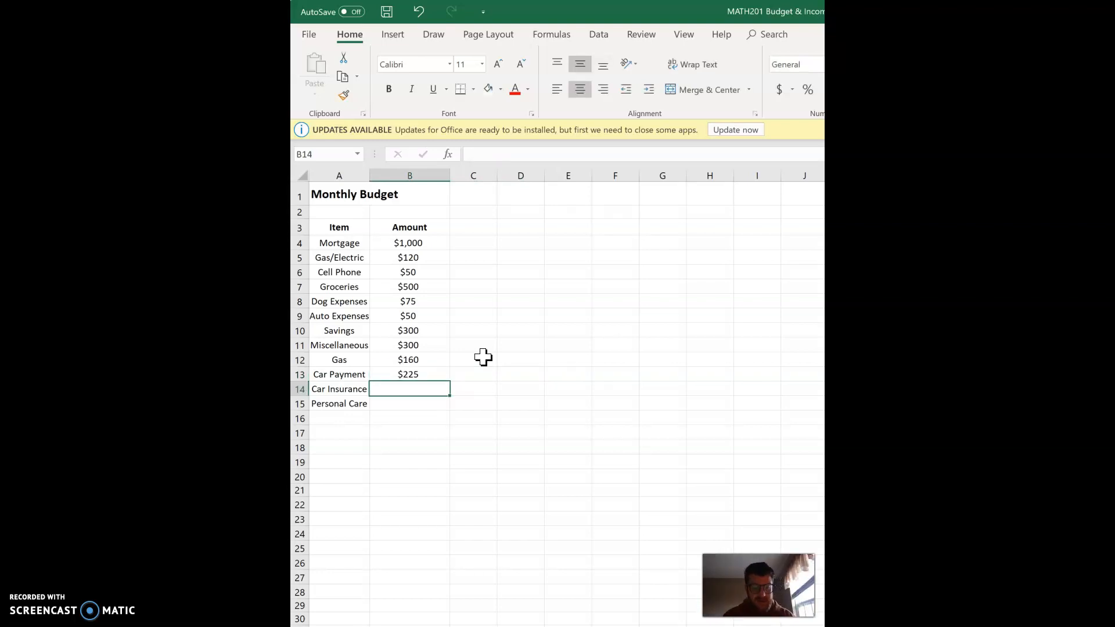
# Enter the amounts $100 for Car Insurance in cell B14 and $100 for Personal Care in cell B15.
pyautogui.write('$100')
pyautogui.press('Return')
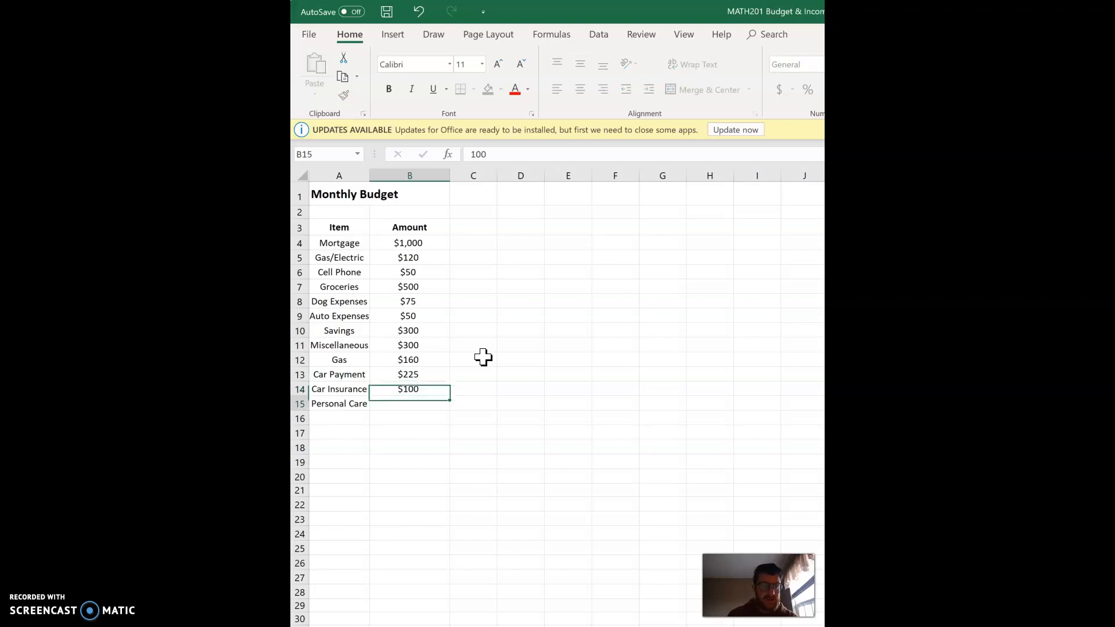
pyautogui.write('$')
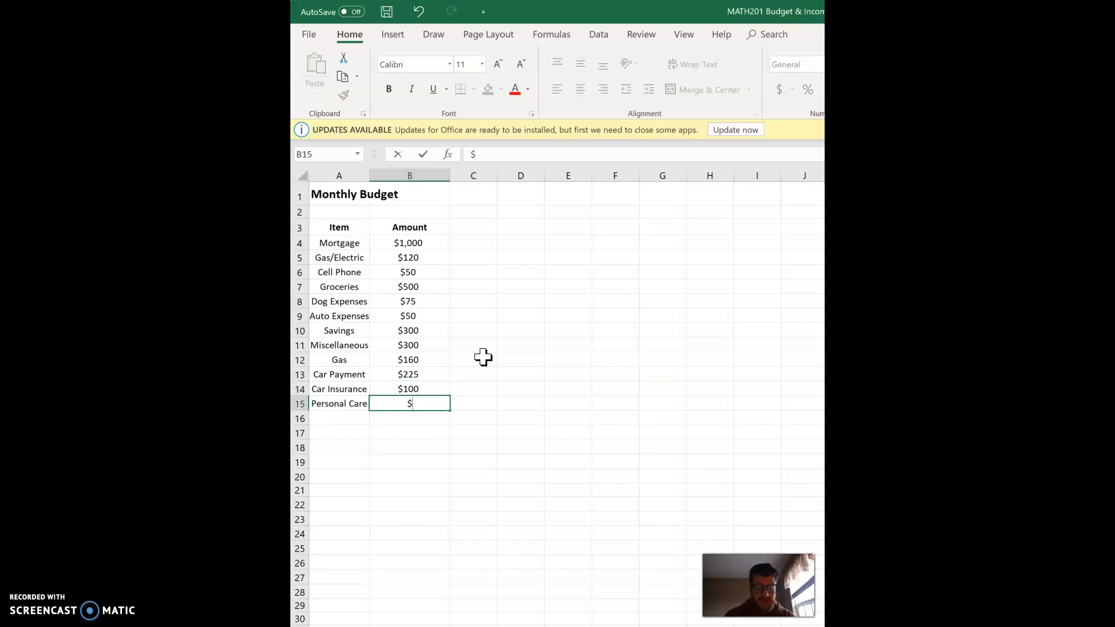
pyautogui.write('100')
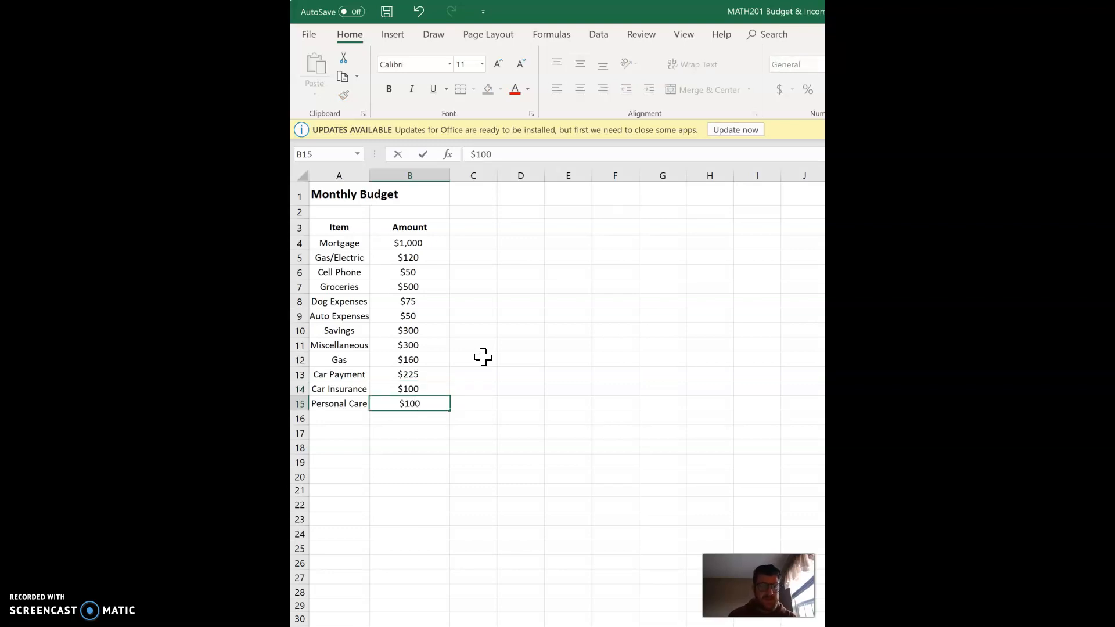
pyautogui.press('Tab')
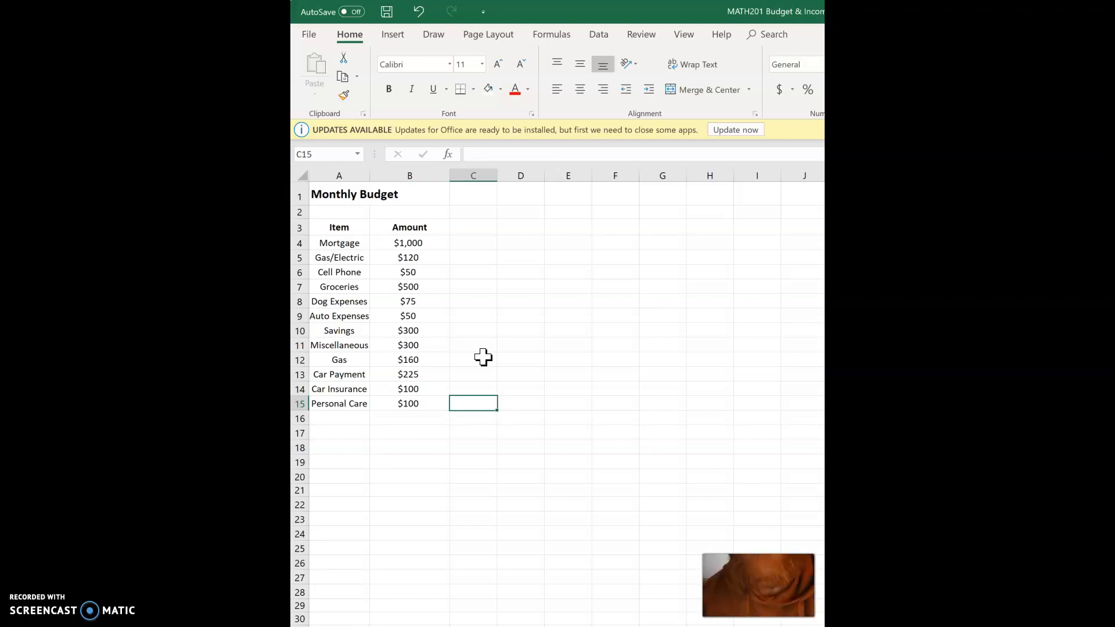
# Add the label Total in cell A16 below the expense items and right-align it.
pyautogui.click(356, 420)
pyautogui.write('Total')
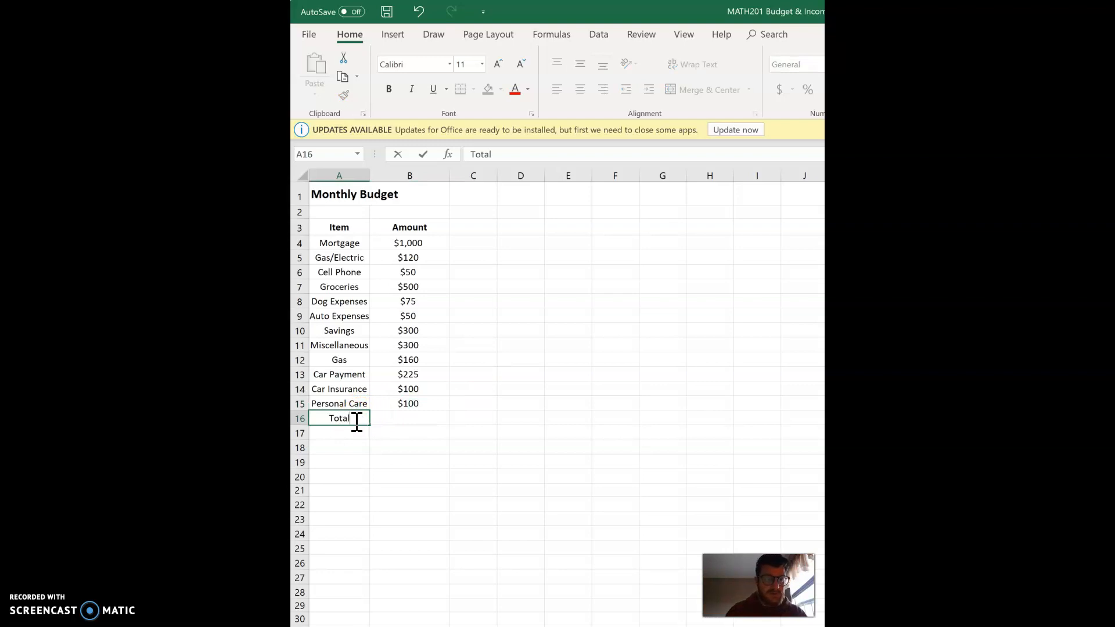
pyautogui.click(398, 466)
pyautogui.click(341, 419)
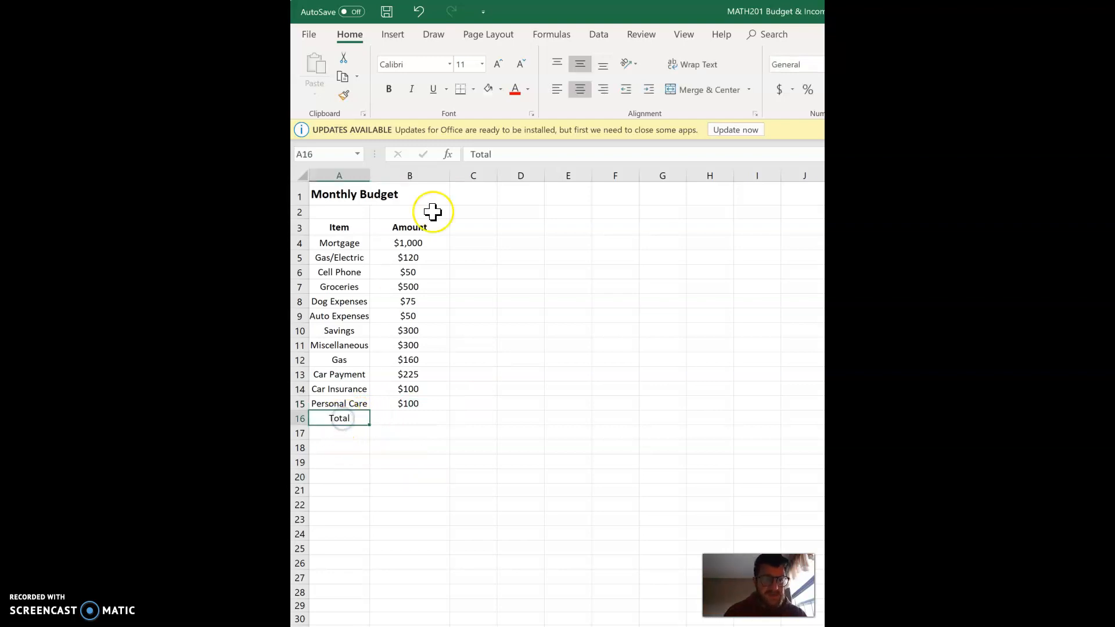
pyautogui.click(604, 90)
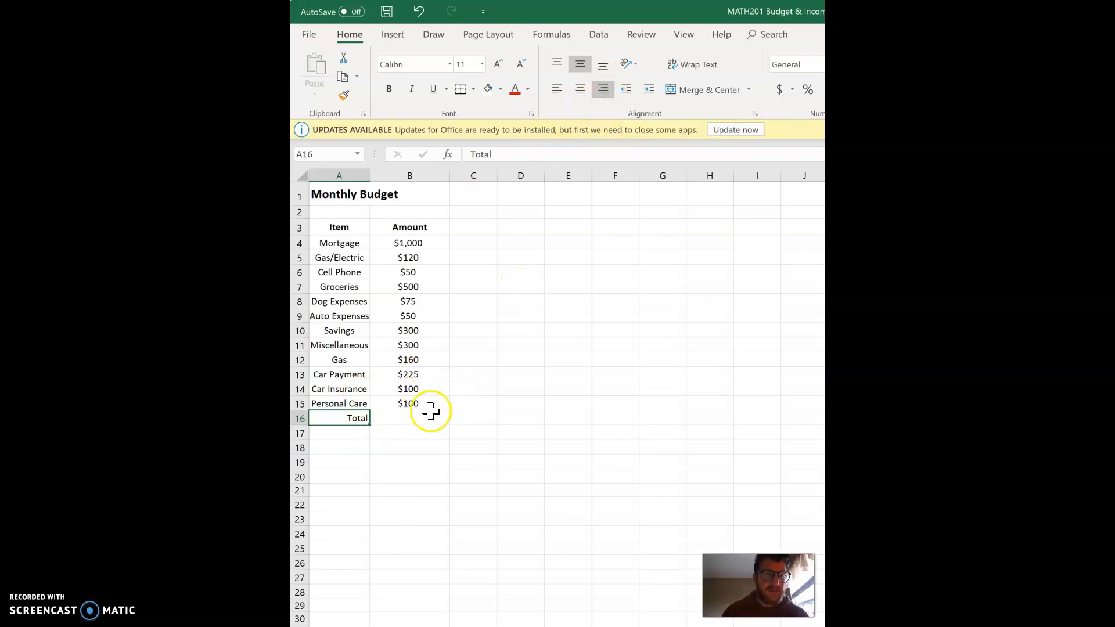
# Total the expense amounts in cell B16 with a SUM formula over cells B4 through B15.
pyautogui.click(418, 428)
pyautogui.click(411, 419)
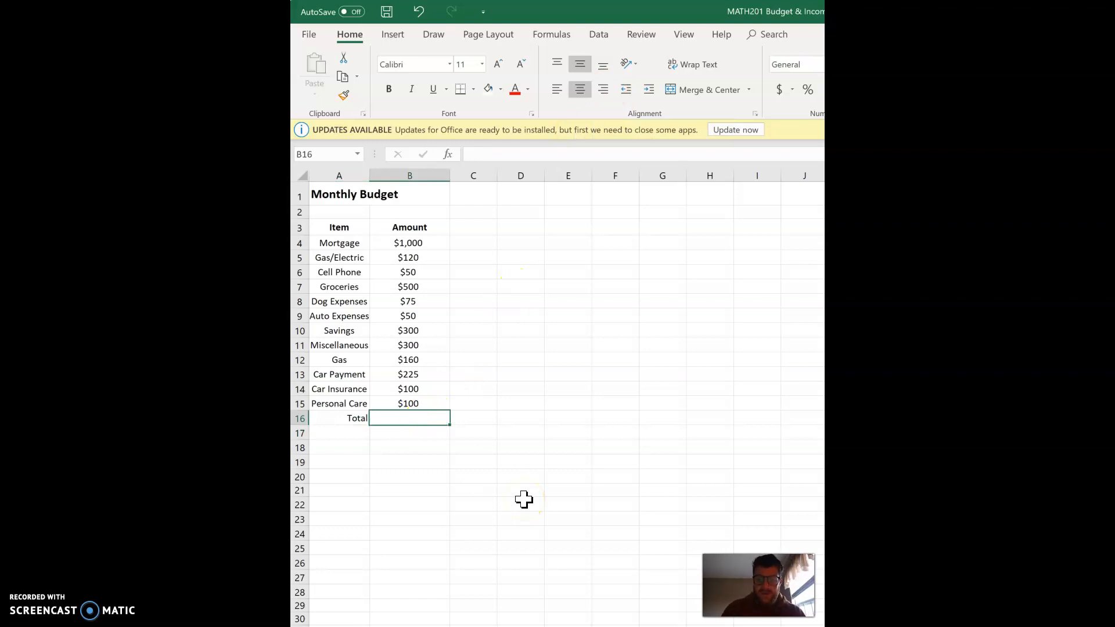
pyautogui.write('=su')
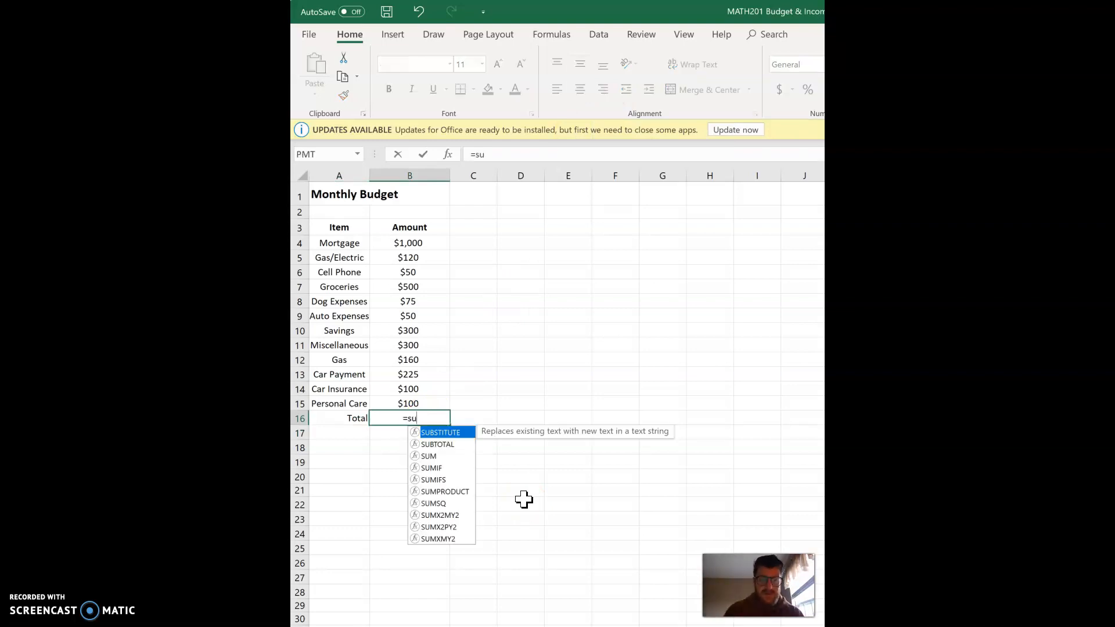
pyautogui.write('m')
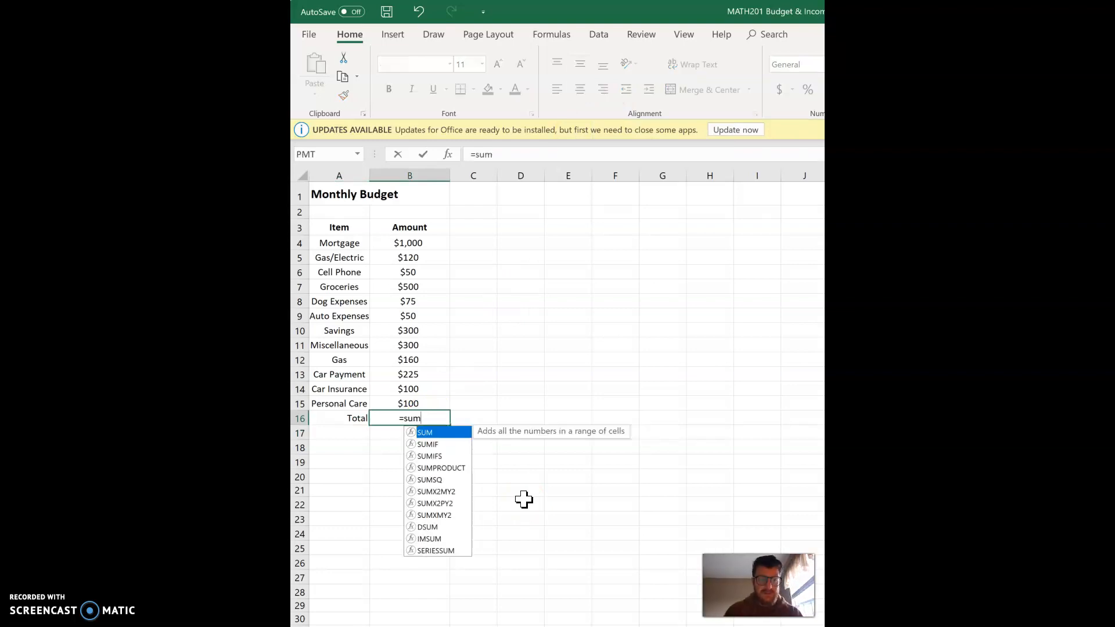
pyautogui.doubleClick(437, 433)
pyautogui.moveTo(411, 243); pyautogui.dragTo(423, 402)
pyautogui.press('Return')
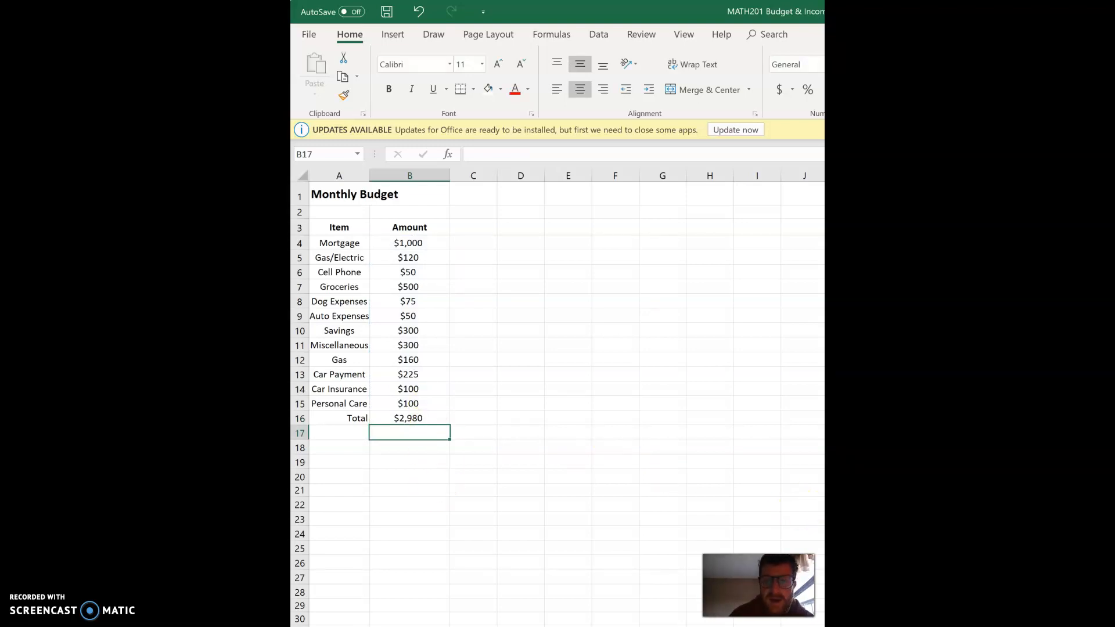
# Enter the label Annual Salary in cell A19 with the amount $50,000 in cell B19.
pyautogui.click(332, 454)
pyautogui.click(332, 467)
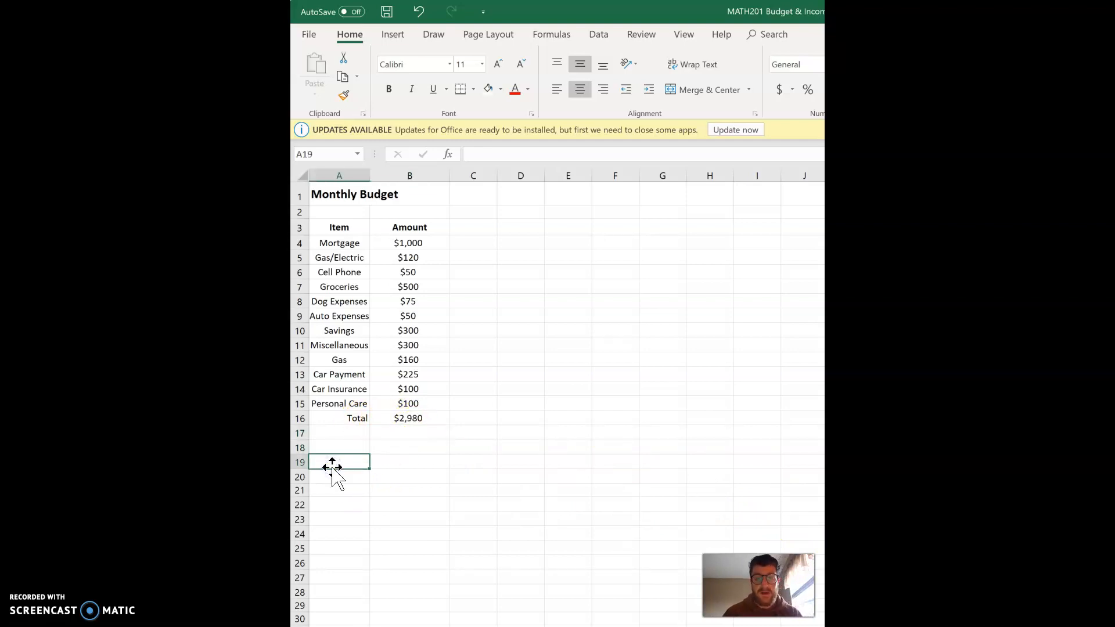
pyautogui.write('Annu')
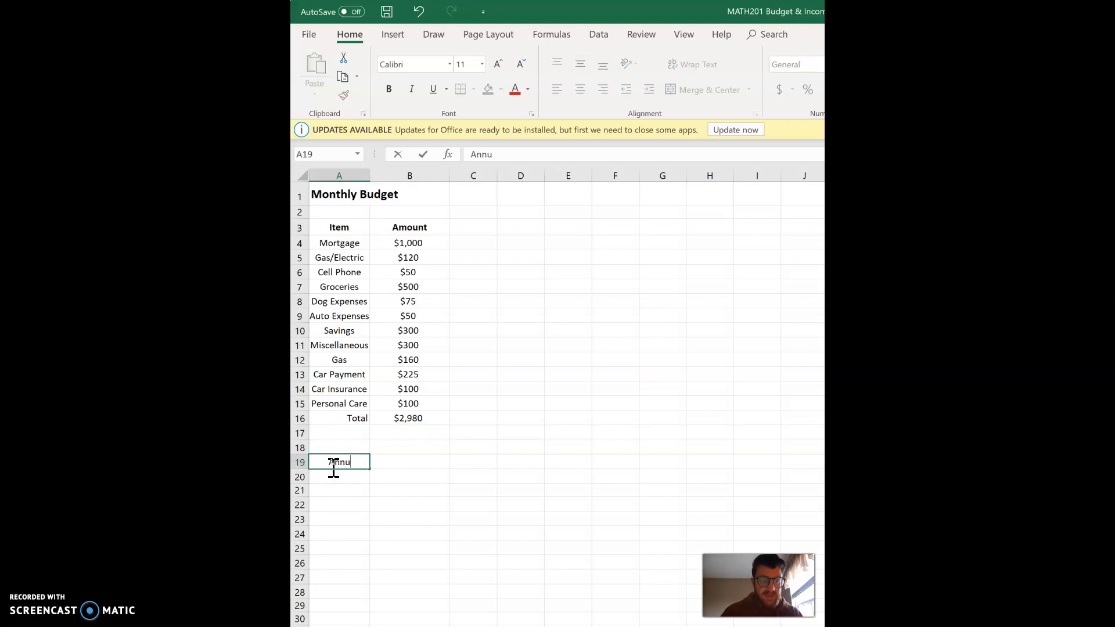
pyautogui.write('al Salary')
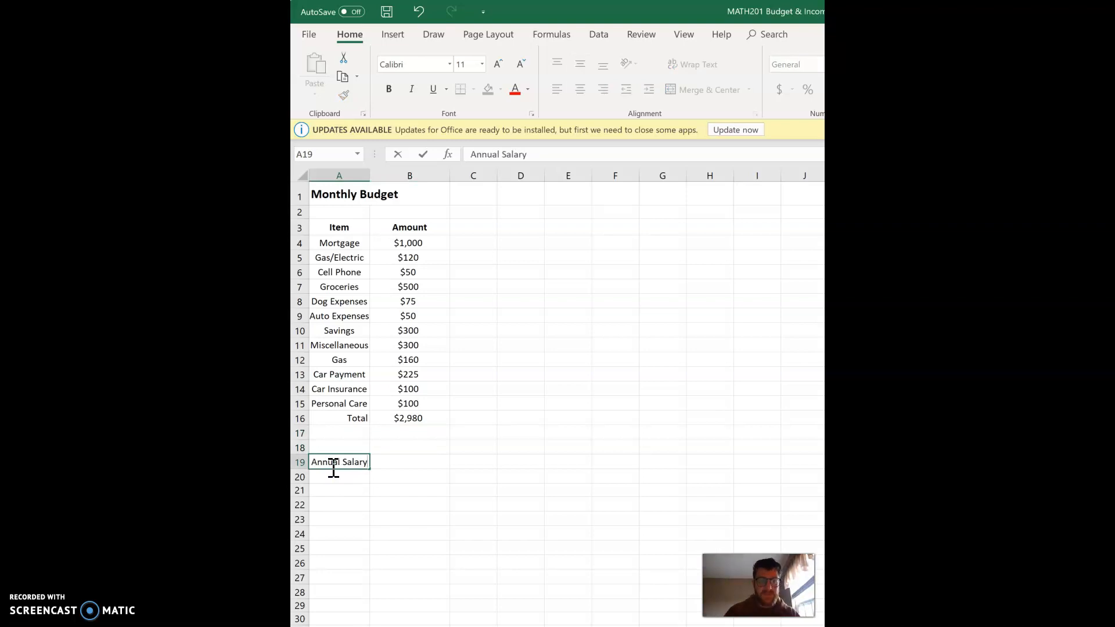
pyautogui.press('Tab')
pyautogui.write('$50')
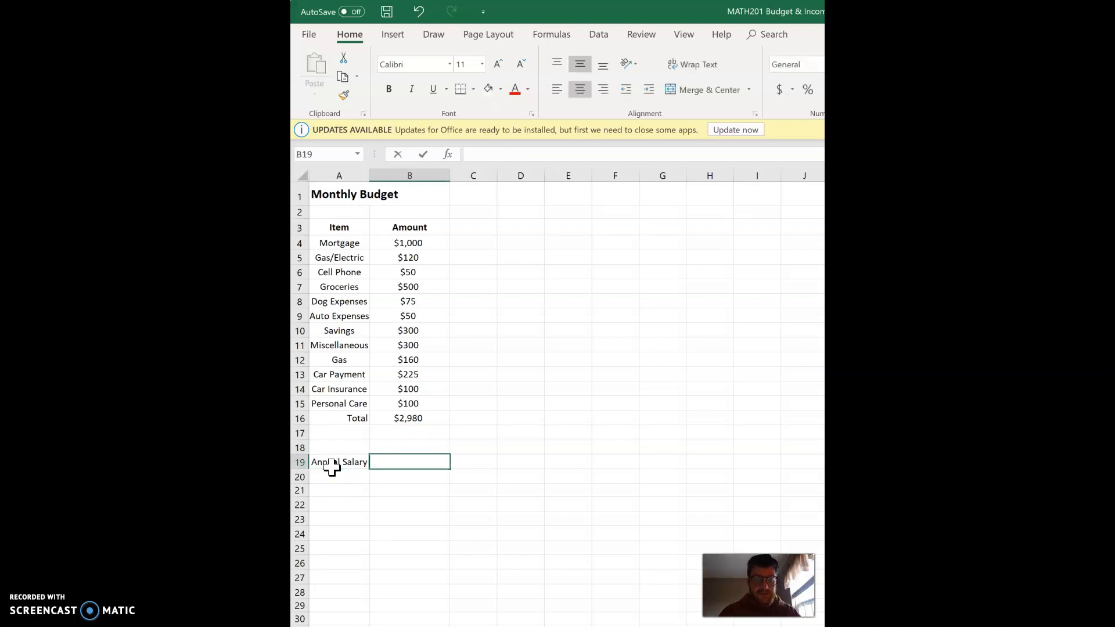
pyautogui.write(',000')
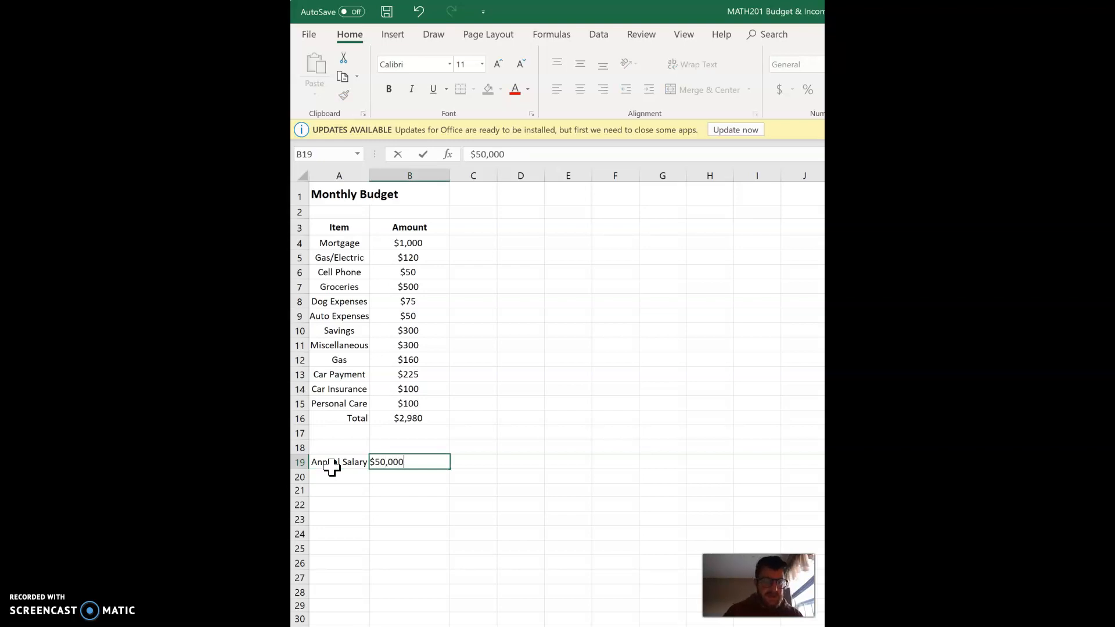
pyautogui.click(333, 465)
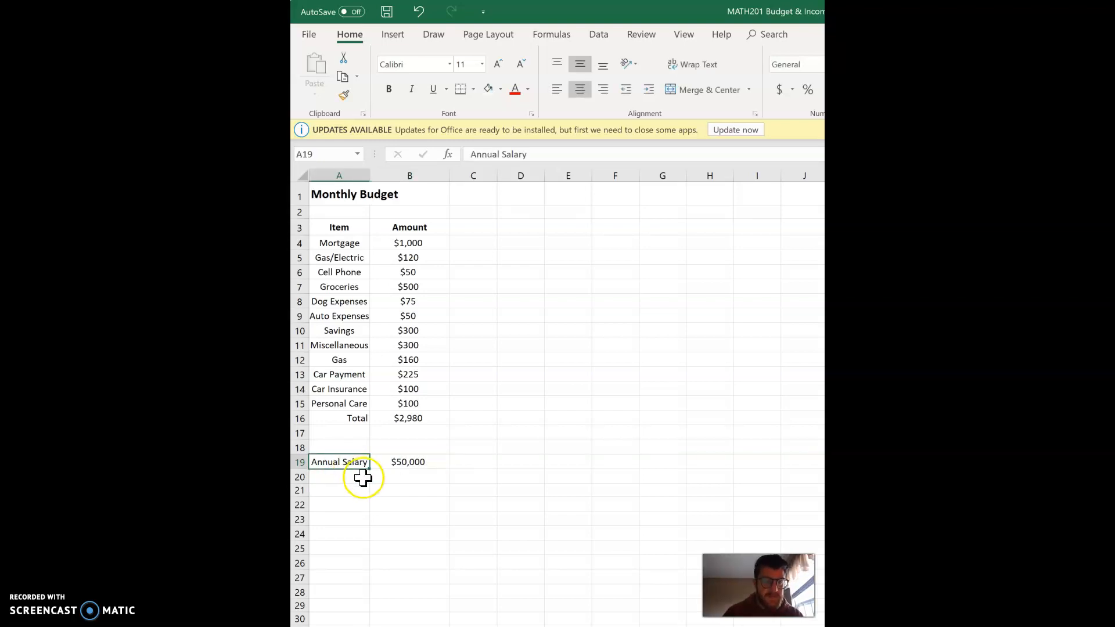
# Add the labels Federal Tax in cell A20 and State Tax in cell A21.
pyautogui.click(362, 476)
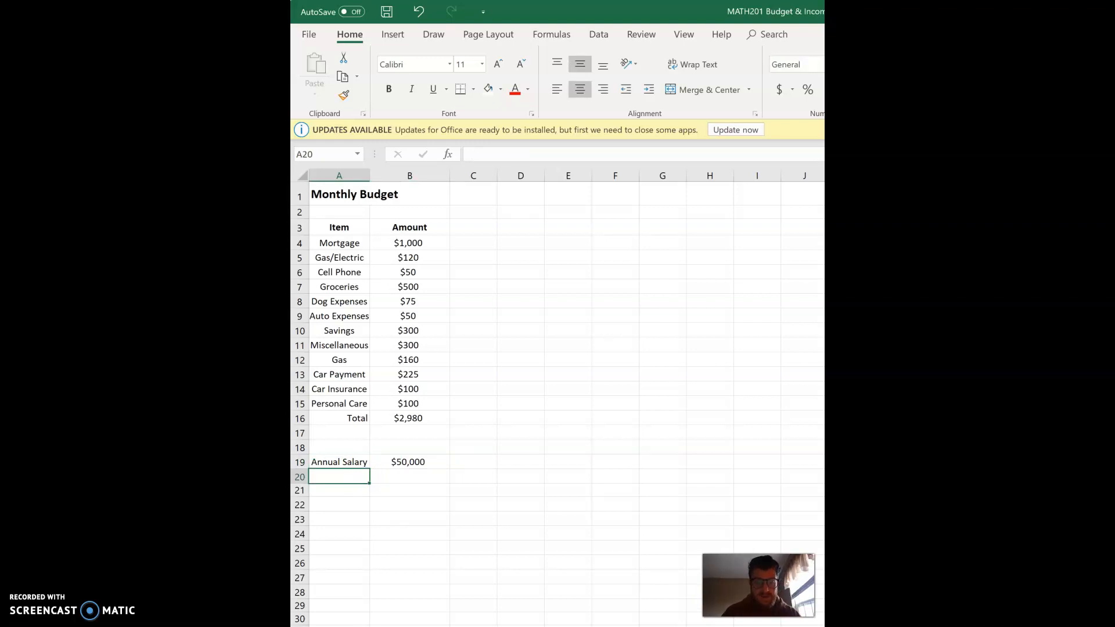
pyautogui.write('Federal Tax')
pyautogui.press('Return')
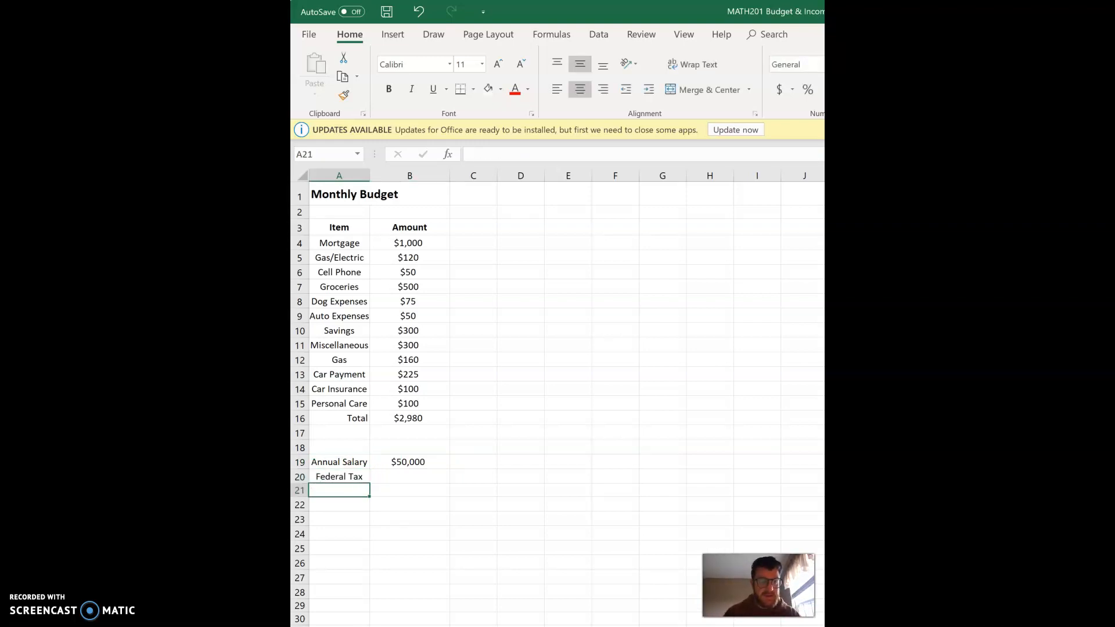
pyautogui.write('State Tax')
pyautogui.press('Return')
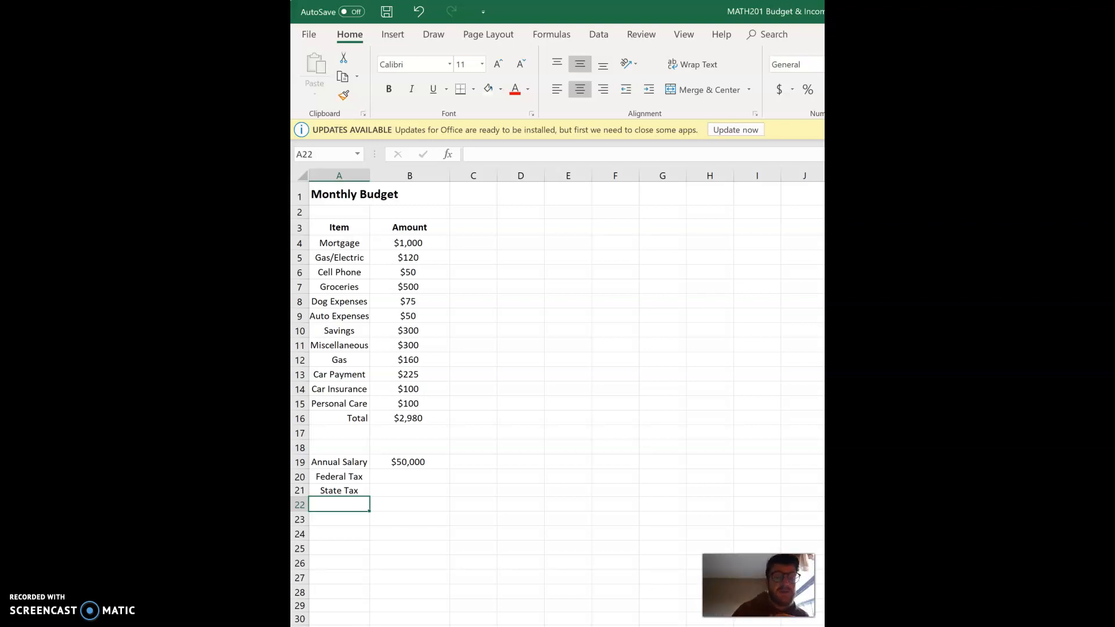
# Enter the amounts $6,939.50 for Federal Tax in cell B20 and $2,886.70 for State Tax in cell B21.
pyautogui.press('Up')
pyautogui.press('Right')
pyautogui.press('Up')
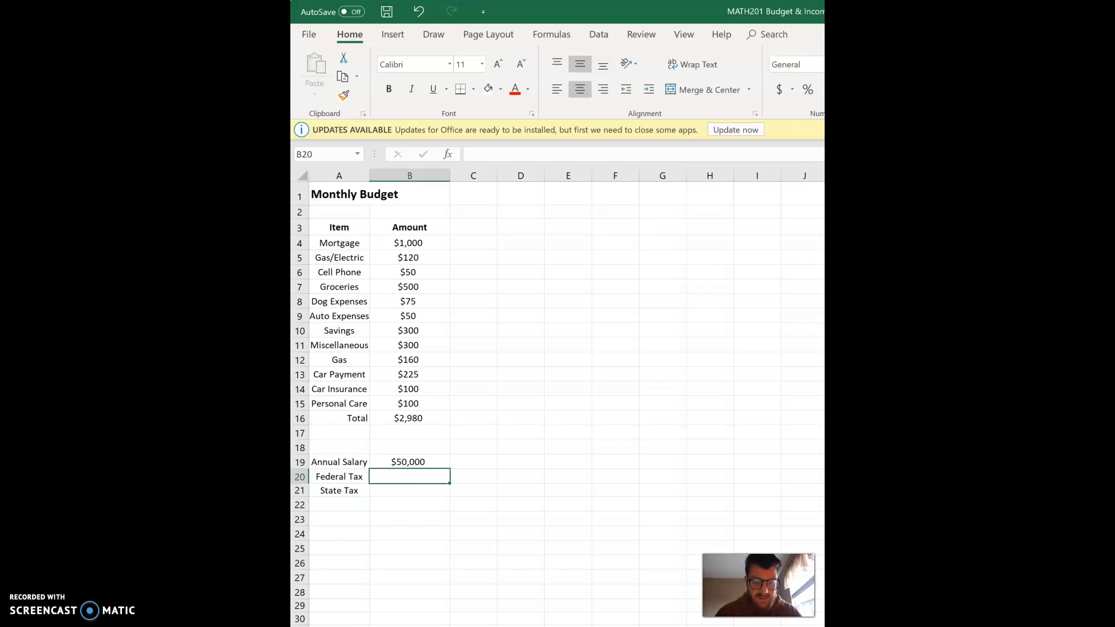
pyautogui.write('$6,939.50')
pyautogui.press('Return')
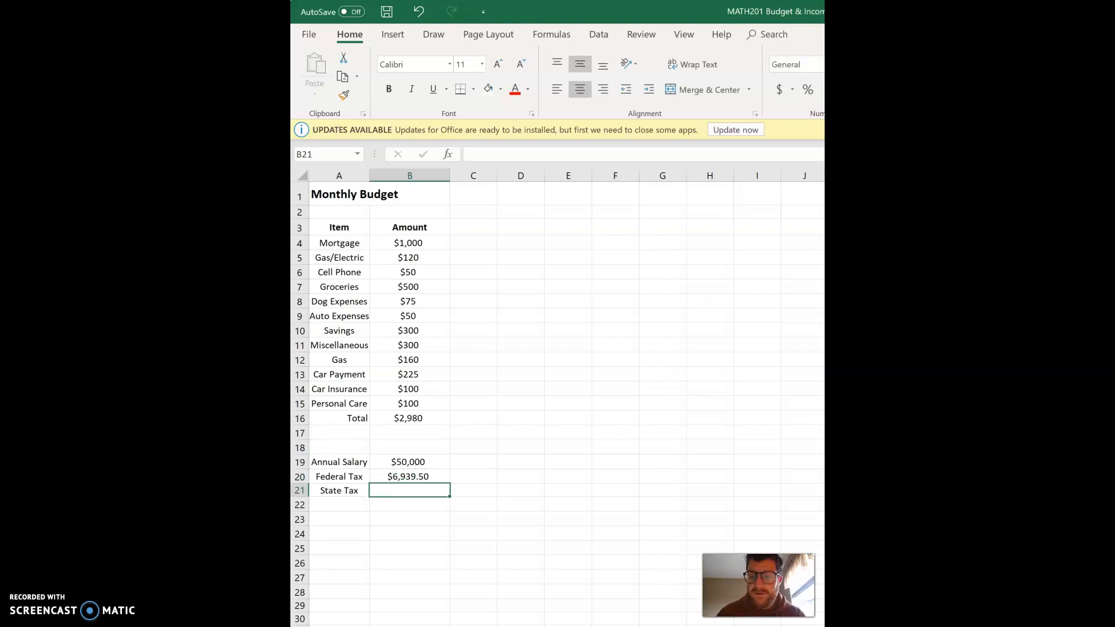
pyautogui.write('$2,886.70')
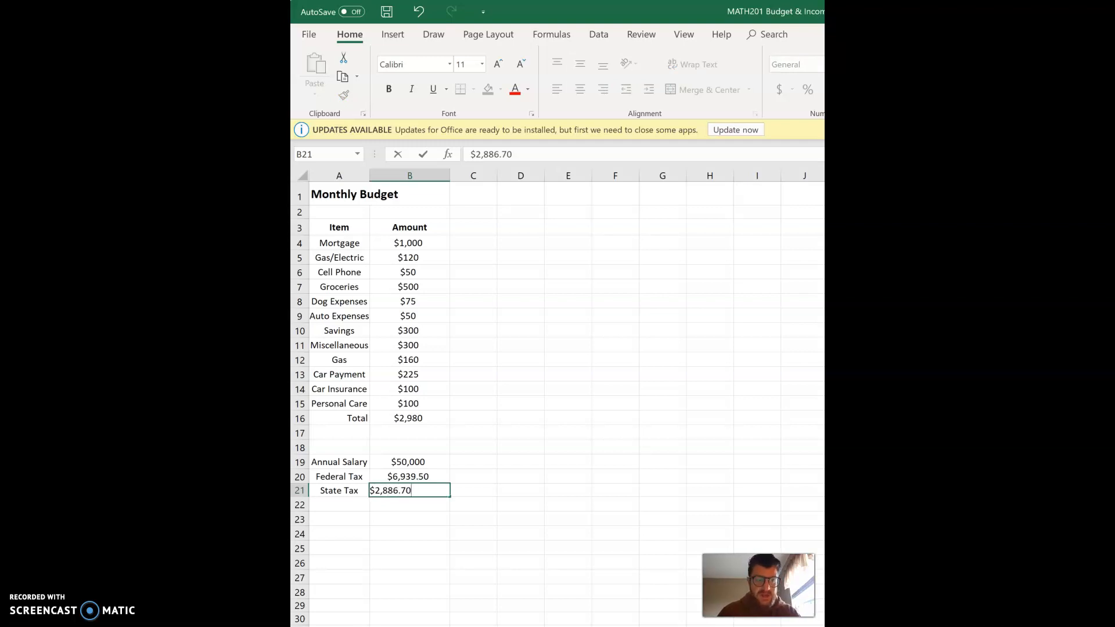
pyautogui.press('Return')
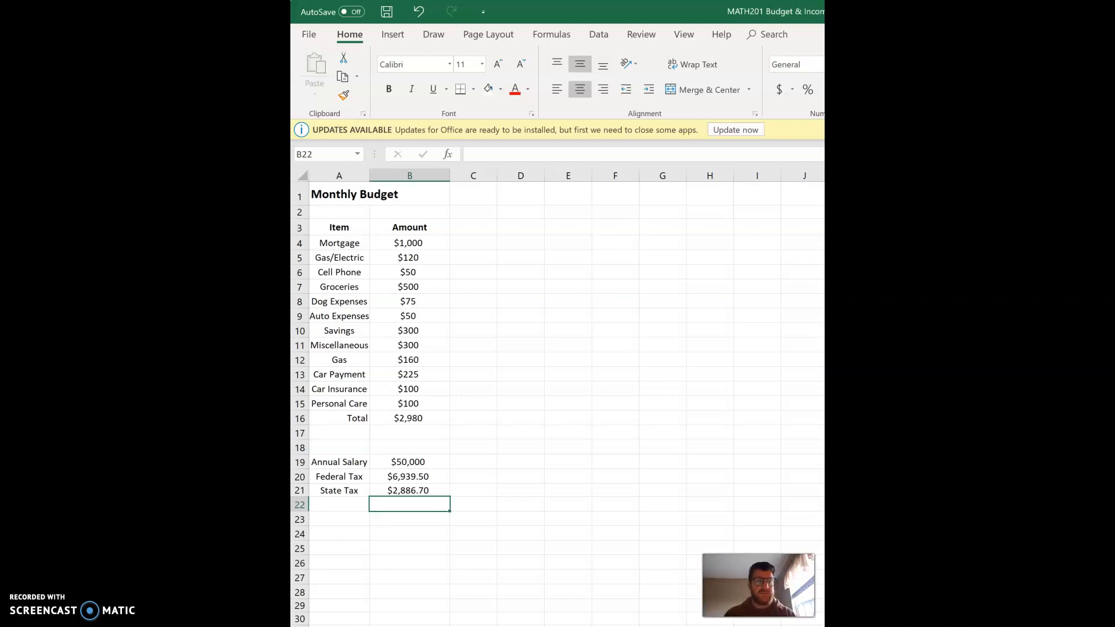
# Enter the label Annual Salary (after tax) in cell A22.
pyautogui.click(339, 504)
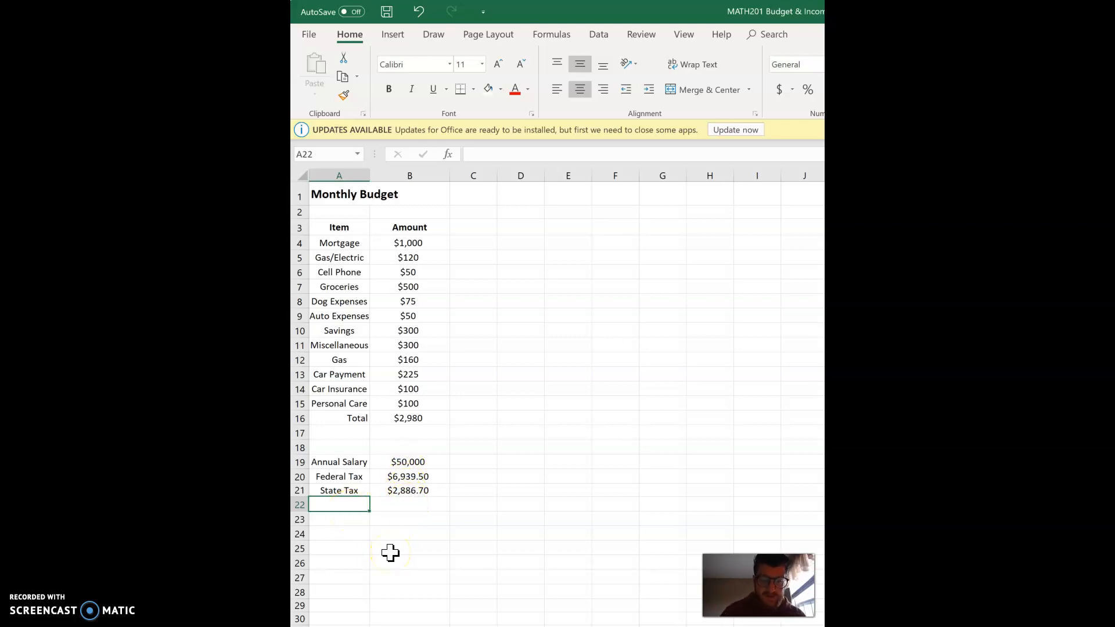
pyautogui.write('Annual Salary (')
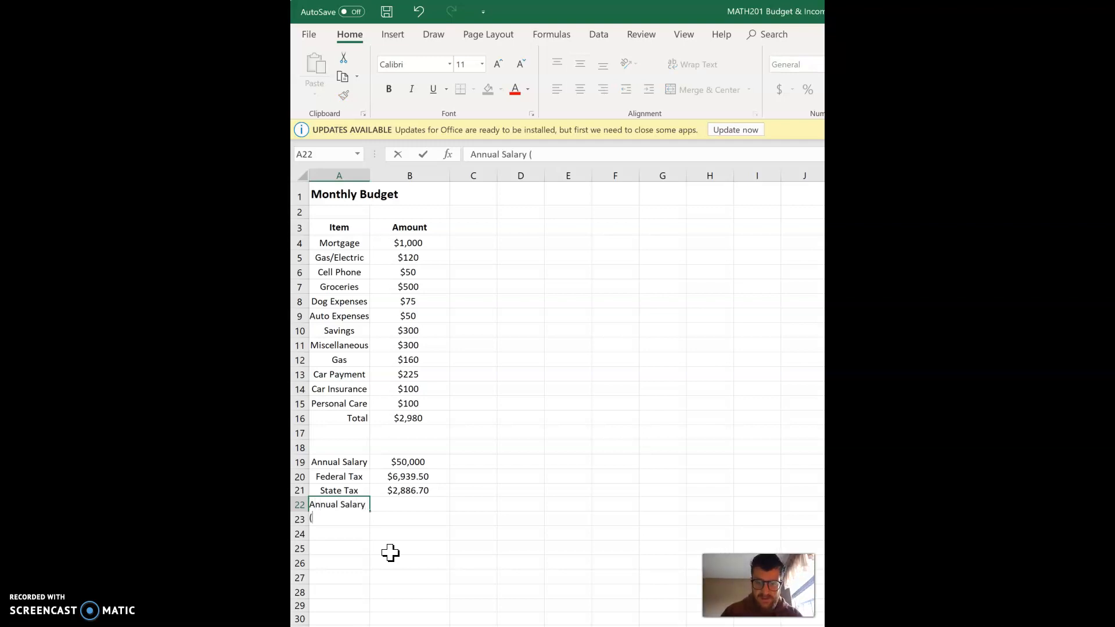
pyautogui.write('afte')
pyautogui.press('BackSpace')
pyautogui.write('r')
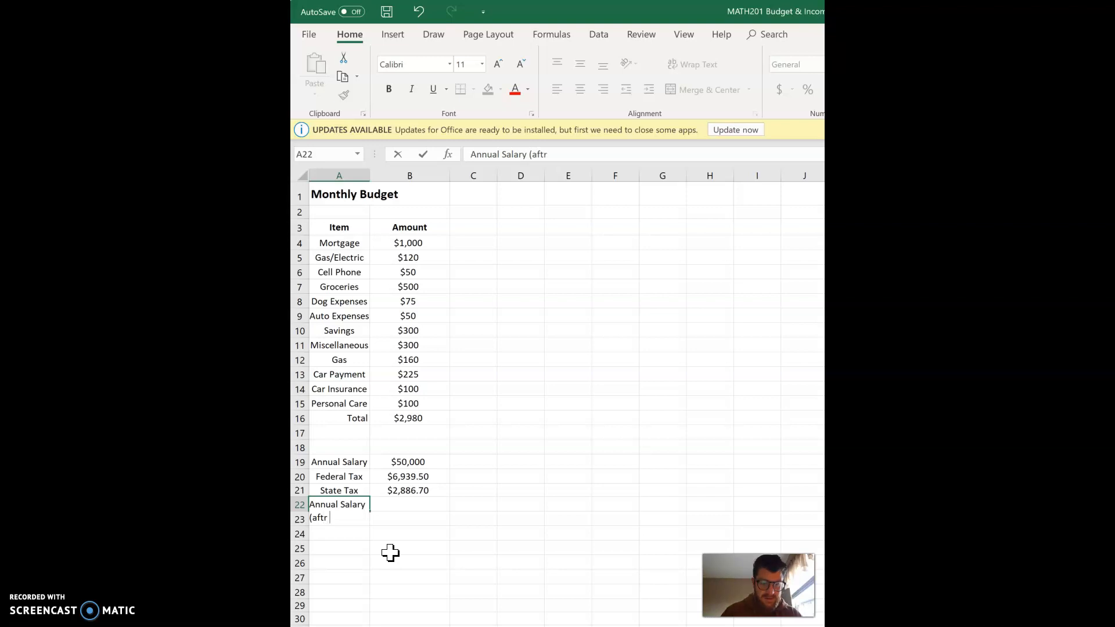
pyautogui.write(' taxes')
pyautogui.press('BackSpace')
pyautogui.press('BackSpace')
pyautogui.press('BackSpace')
pyautogui.press('BackSpace')
pyautogui.press('BackSpace')
pyautogui.press('BackSpace')
pyautogui.press('BackSpace')
pyautogui.press('BackSpace')
pyautogui.write('ter ta')
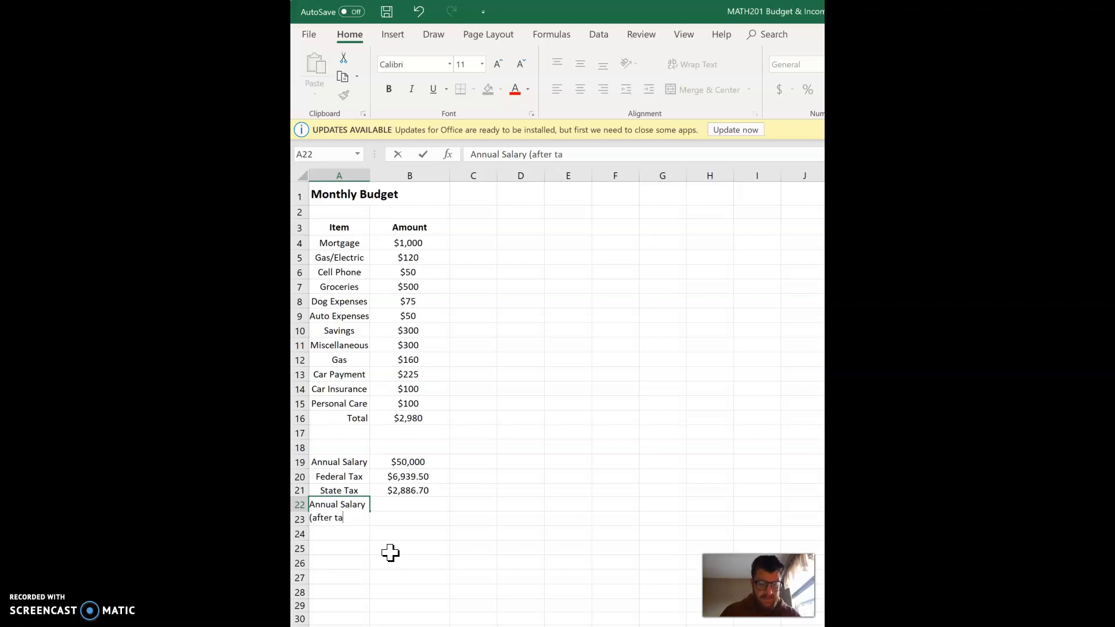
pyautogui.write('x)')
pyautogui.click(390, 553)
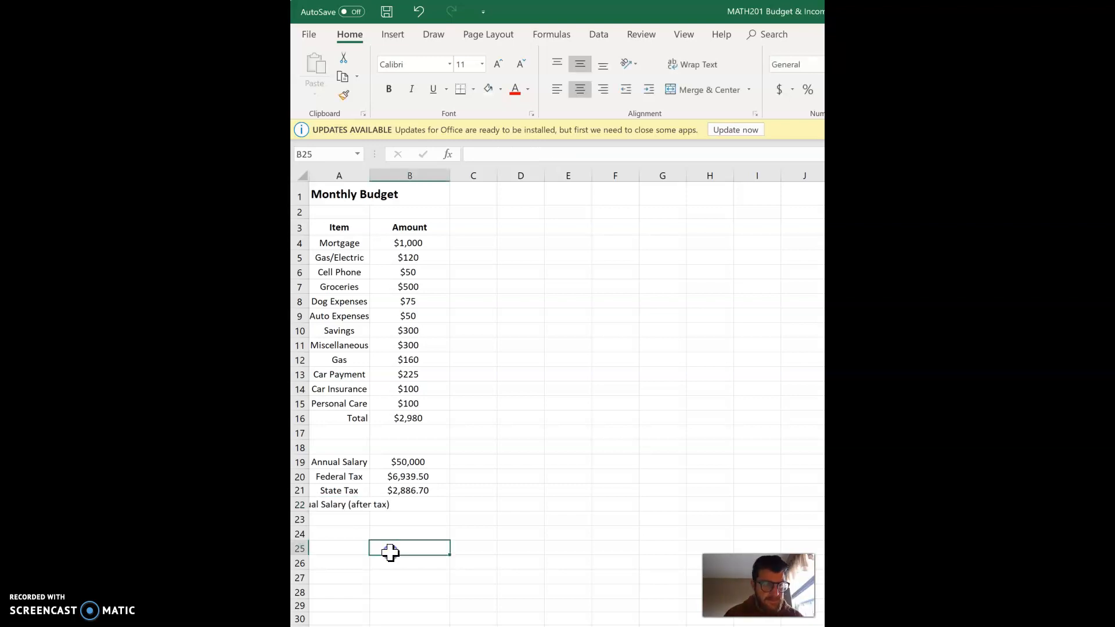
# Widen column A so the full Annual Salary (after tax) label fits inside cell A22.
pyautogui.click(358, 503)
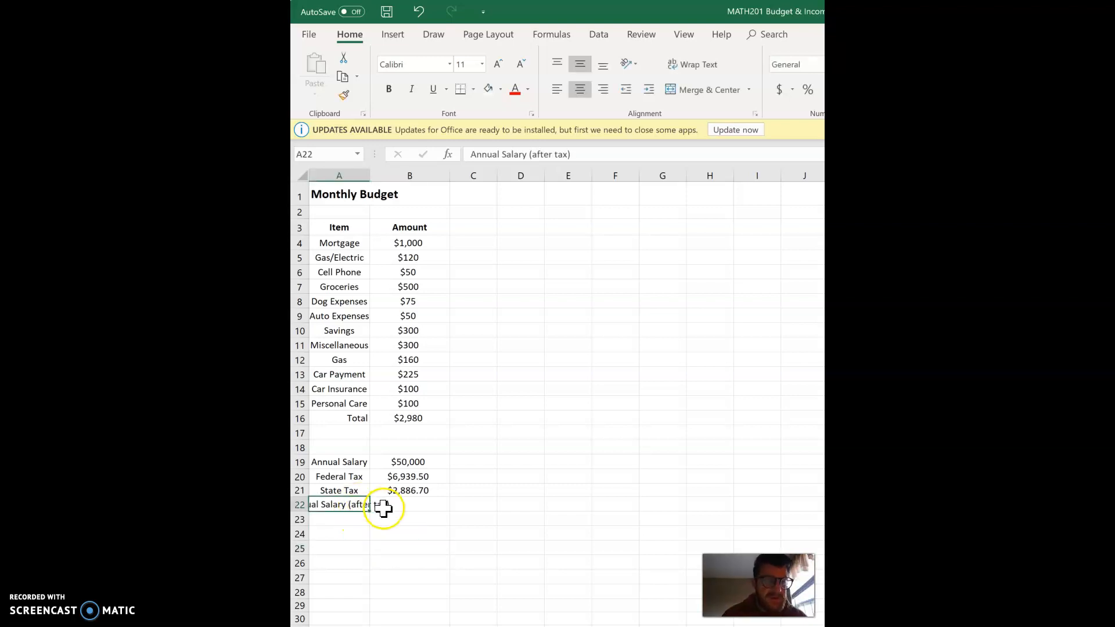
pyautogui.click(369, 176)
pyautogui.click(370, 176)
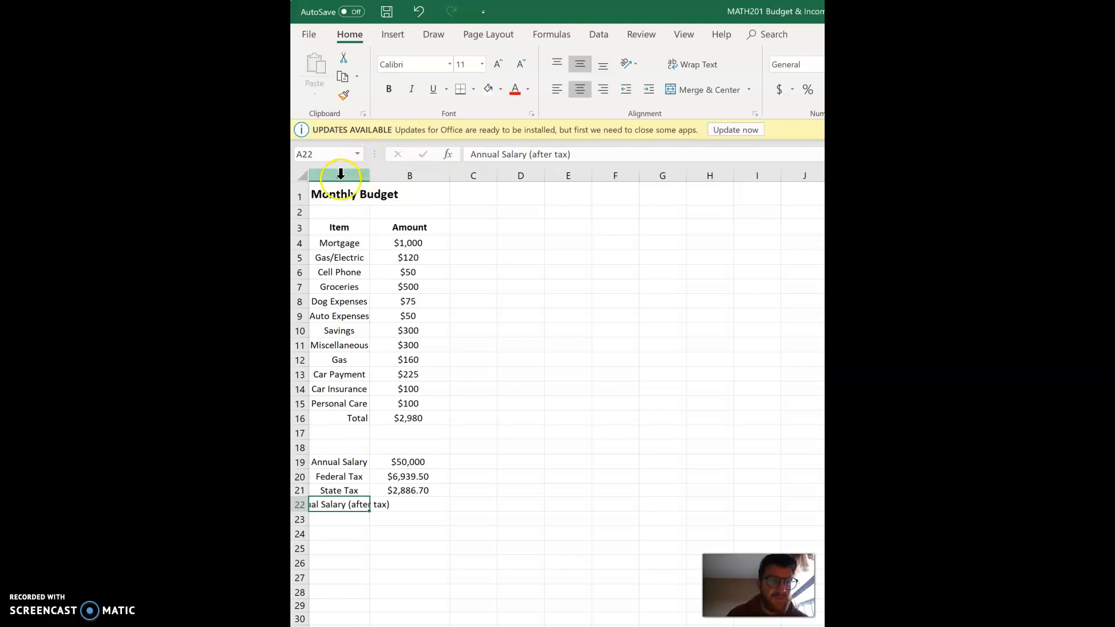
pyautogui.moveTo(370, 177); pyautogui.dragTo(413, 175)
pyautogui.click(468, 533)
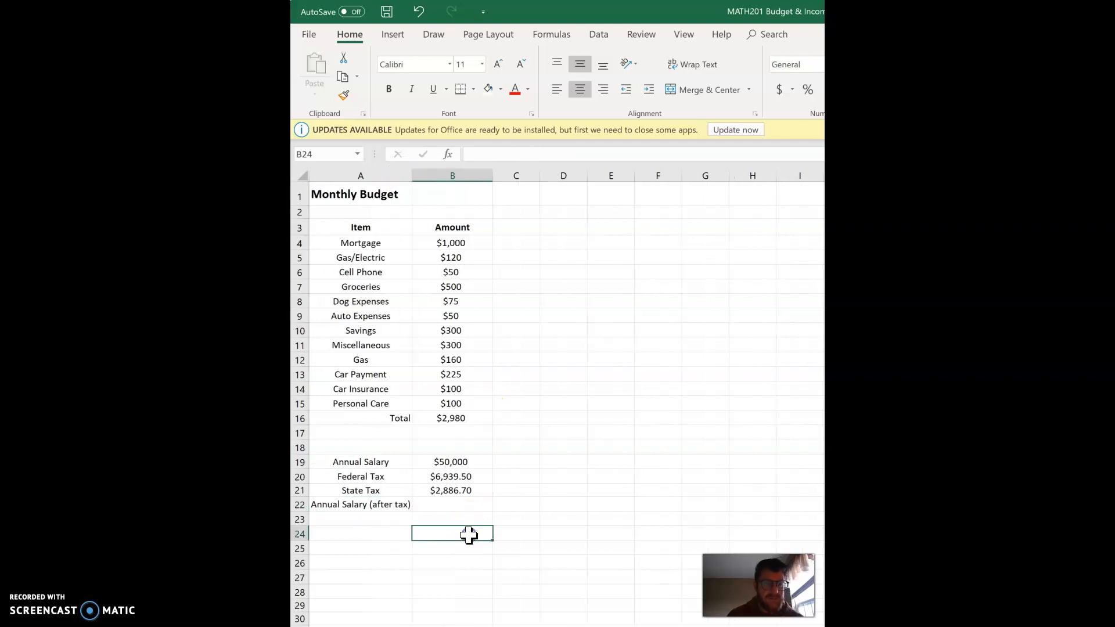
pyautogui.click(428, 540)
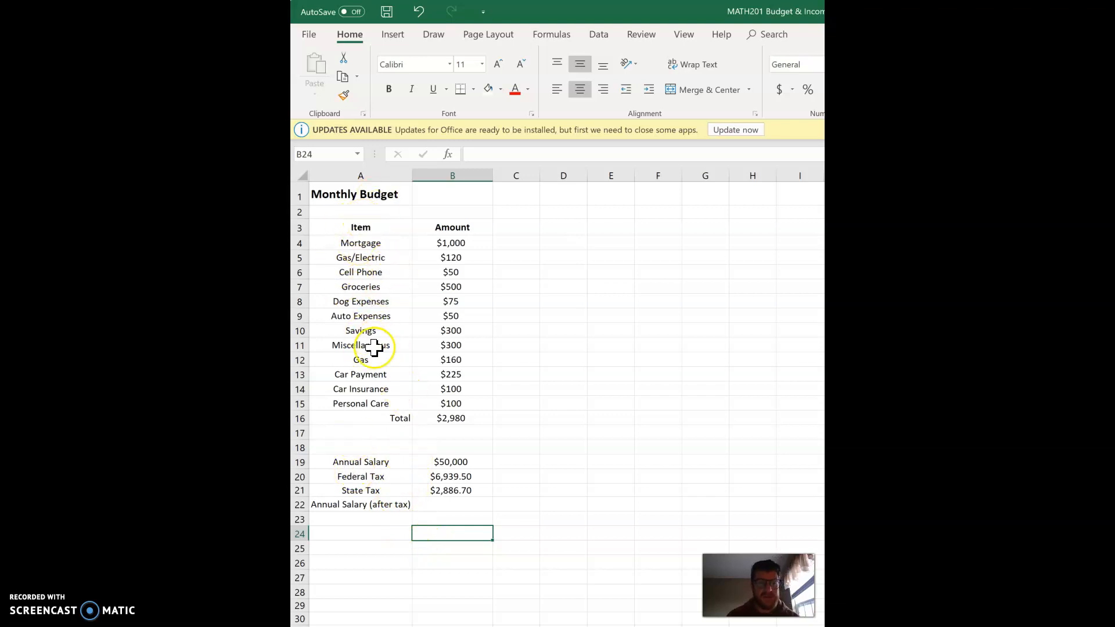
# Calculate the after-tax annual salary in cell B22 with the formula =B19-B20-B21.
pyautogui.click(436, 504)
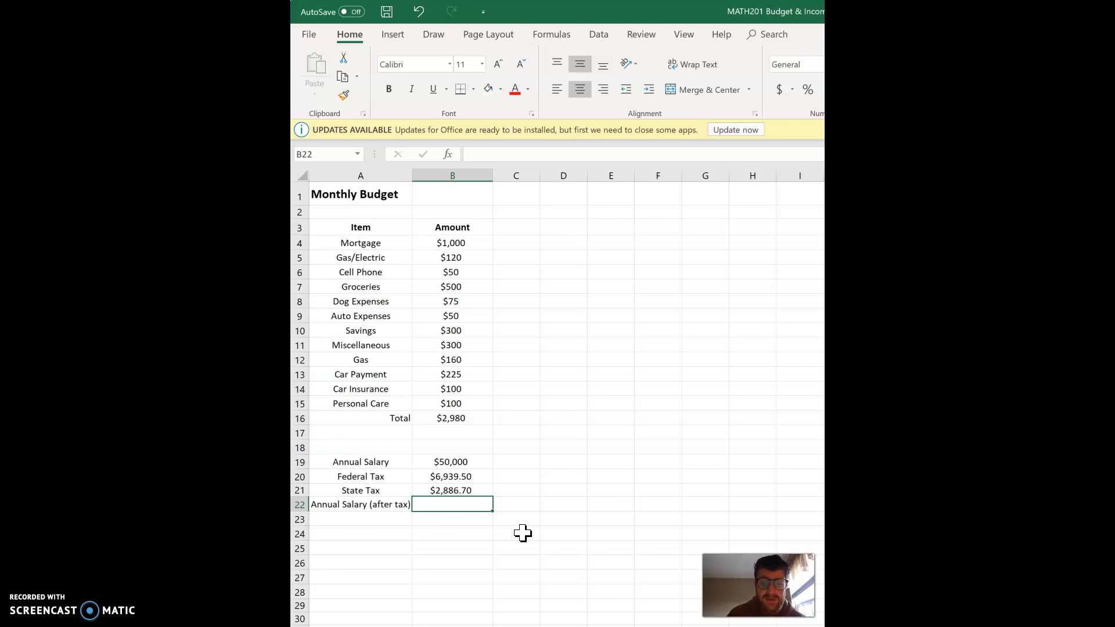
pyautogui.write('=')
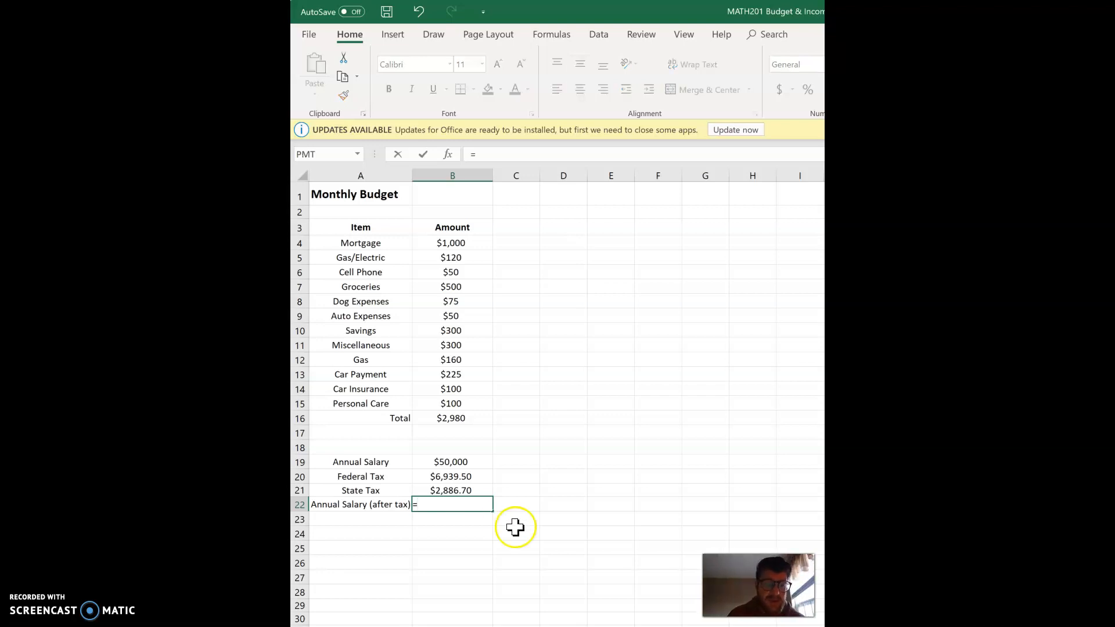
pyautogui.click(465, 463)
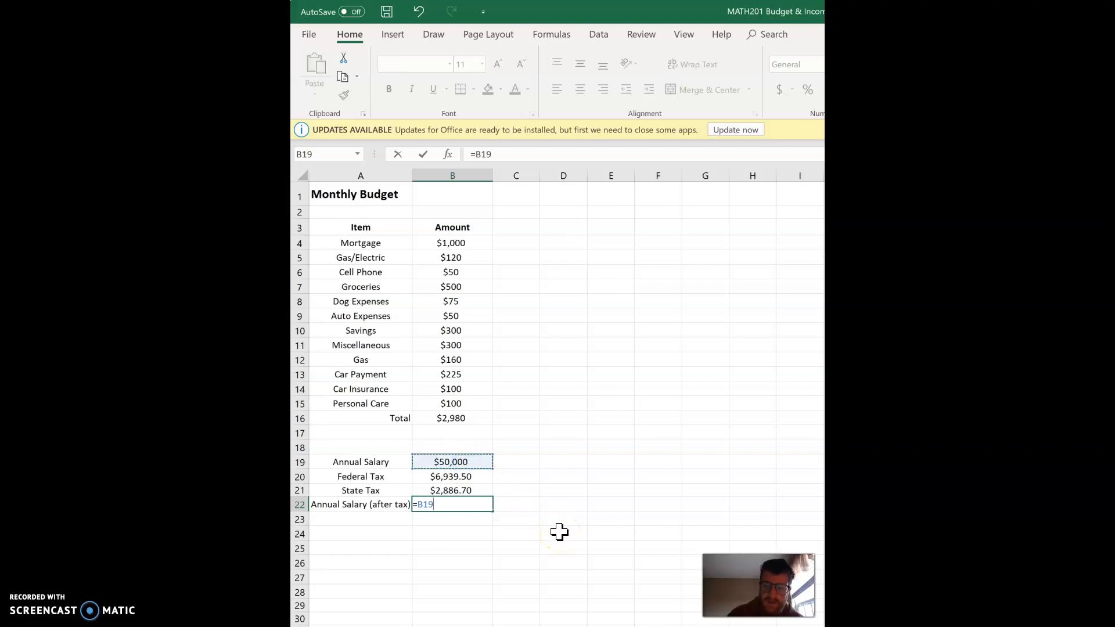
pyautogui.write('-')
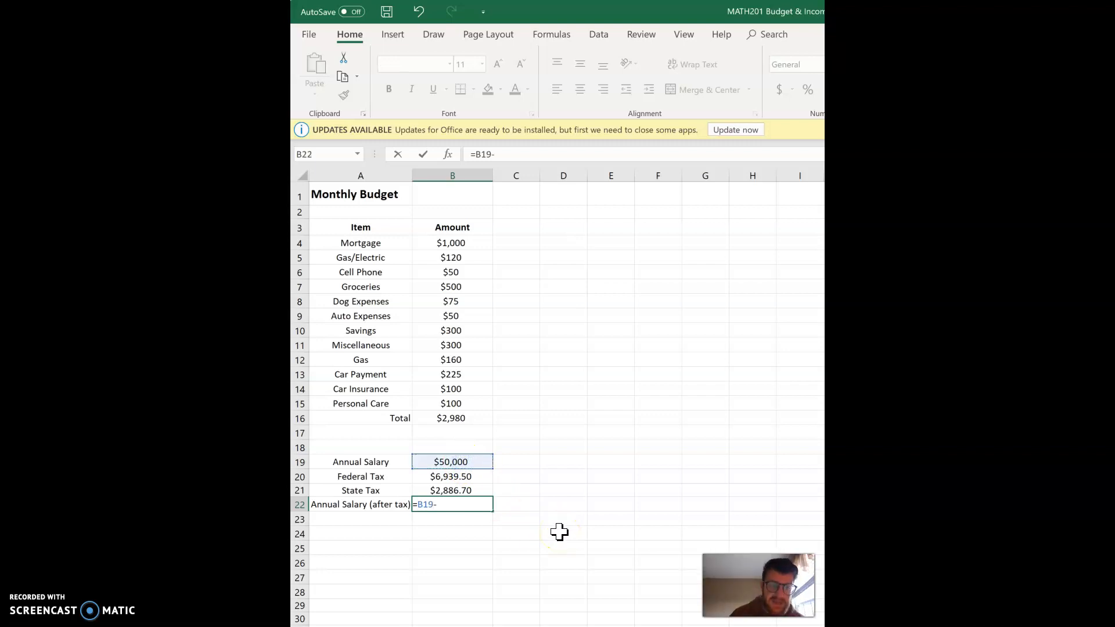
pyautogui.click(461, 477)
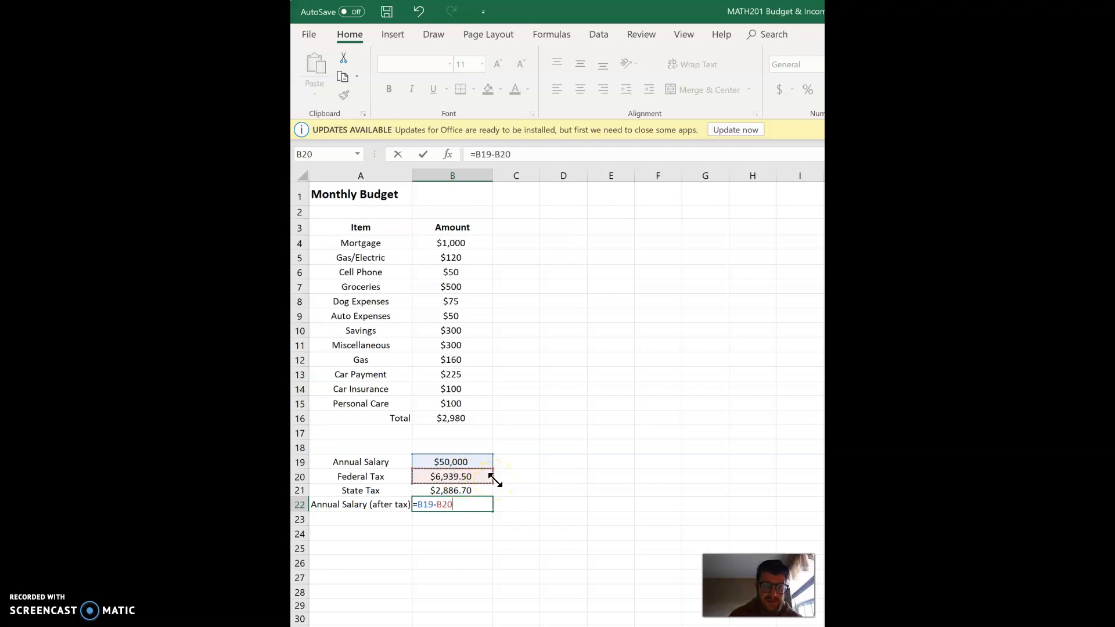
pyautogui.click(470, 493)
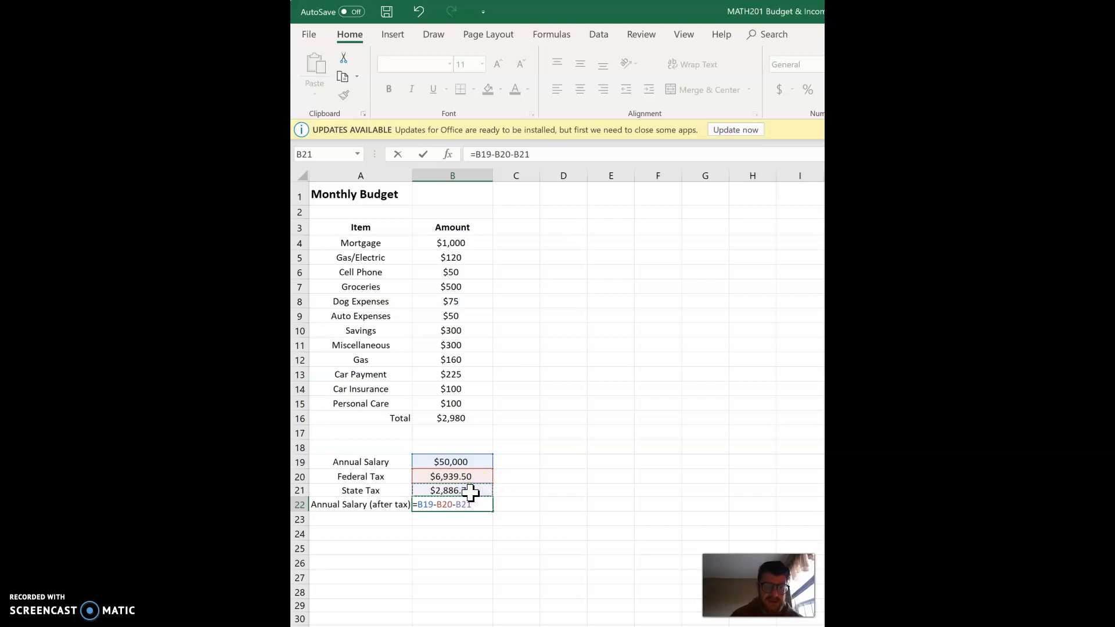
pyautogui.press('Return')
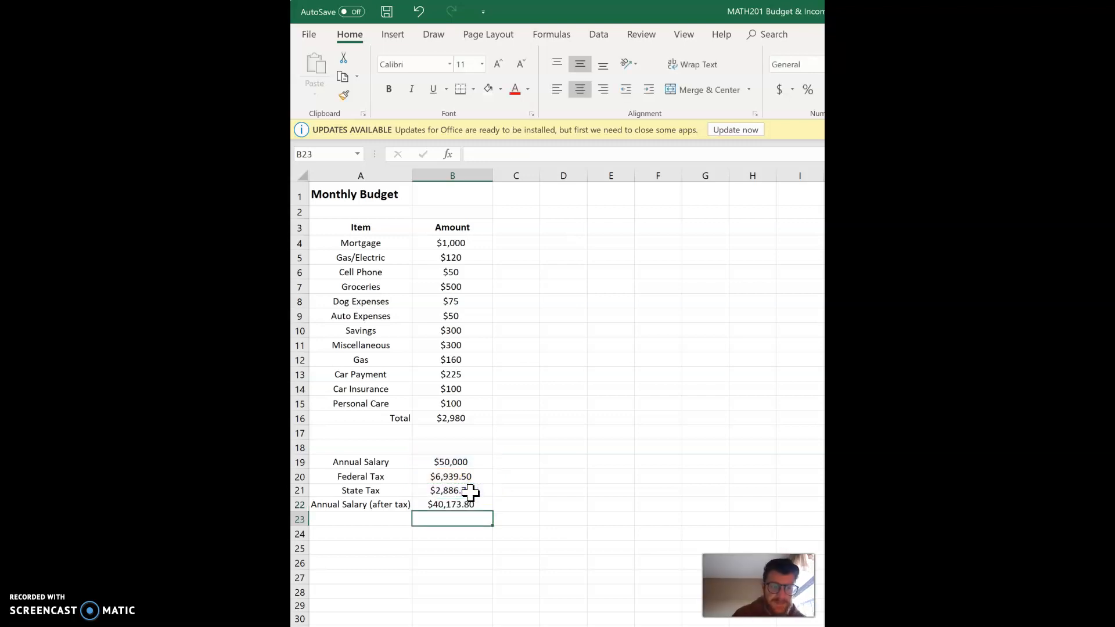
pyautogui.click(553, 593)
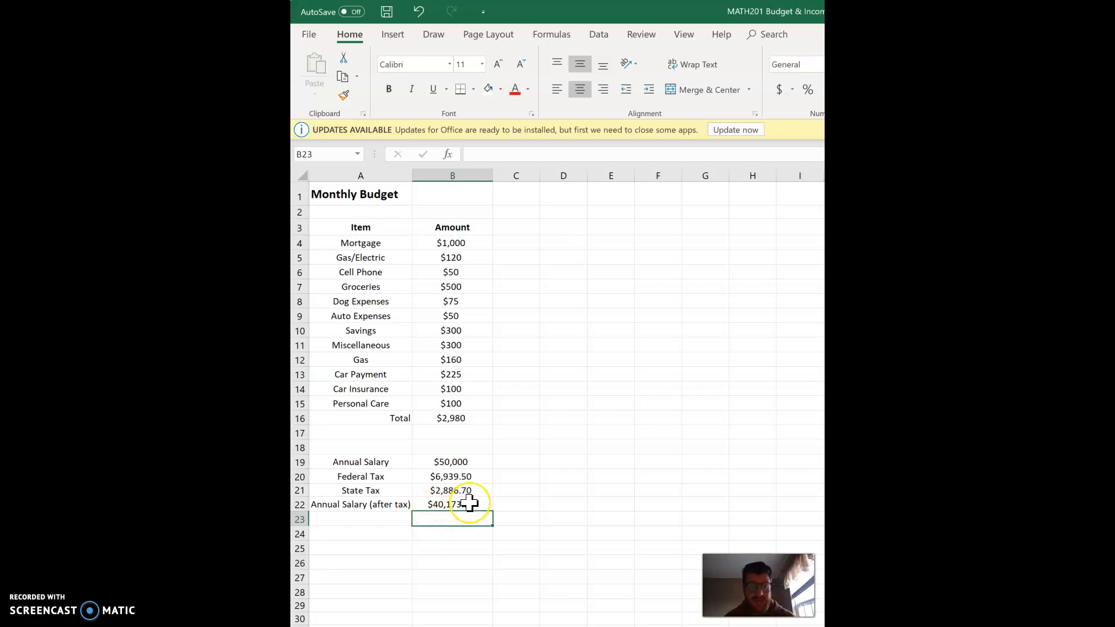
# Enter the label Monthly Salary (after tax) in cell A23.
pyautogui.click(366, 518)
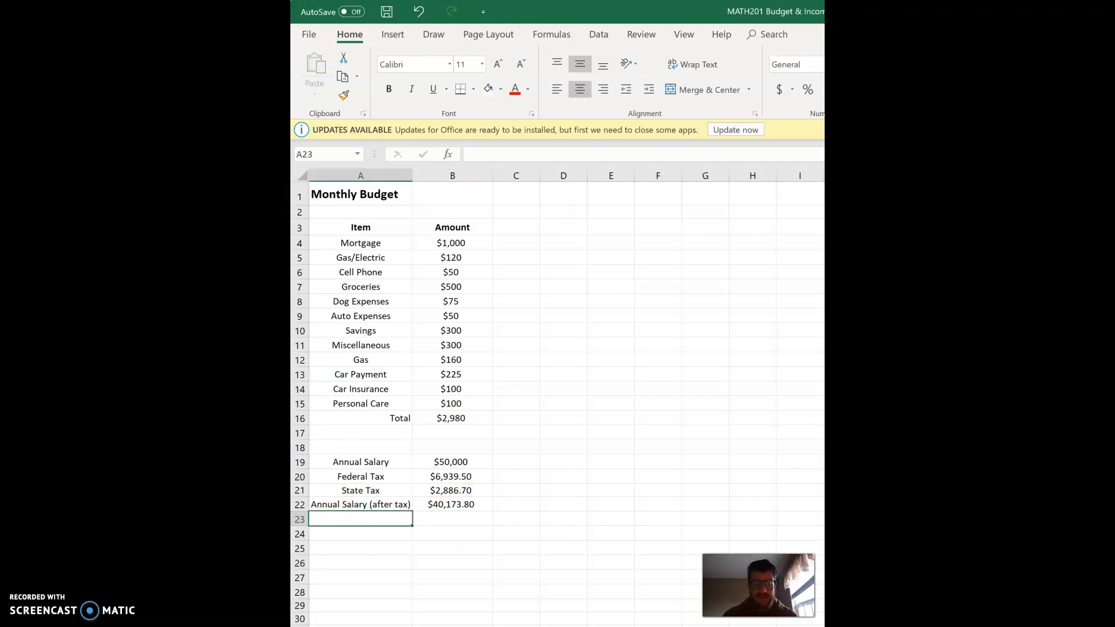
pyautogui.write('Monthly Salart')
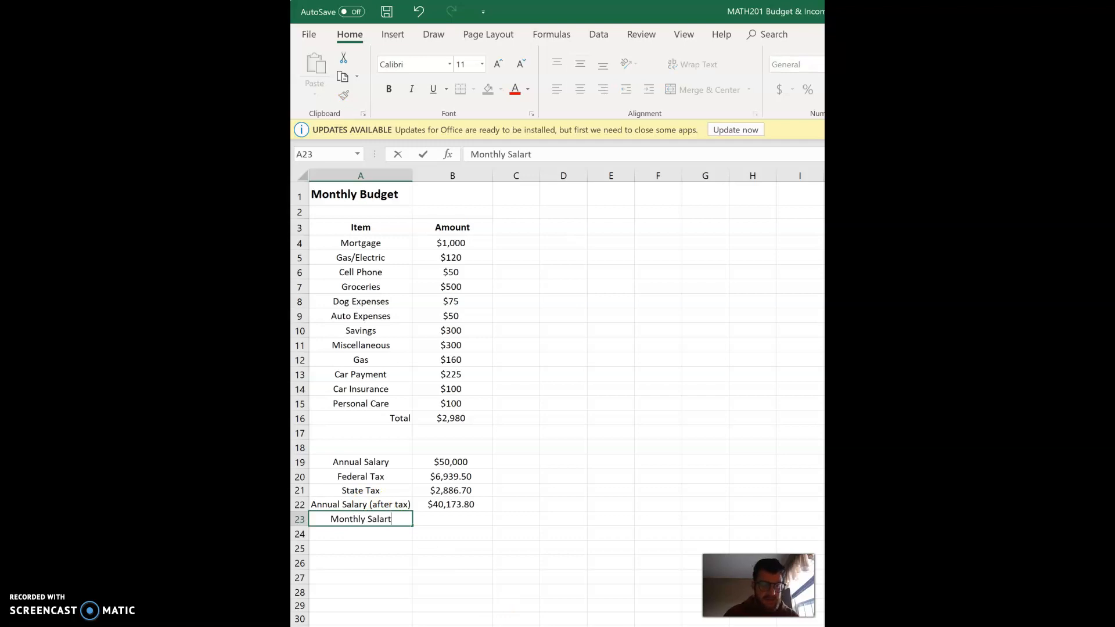
pyautogui.press('BackSpace')
pyautogui.write('y (afte')
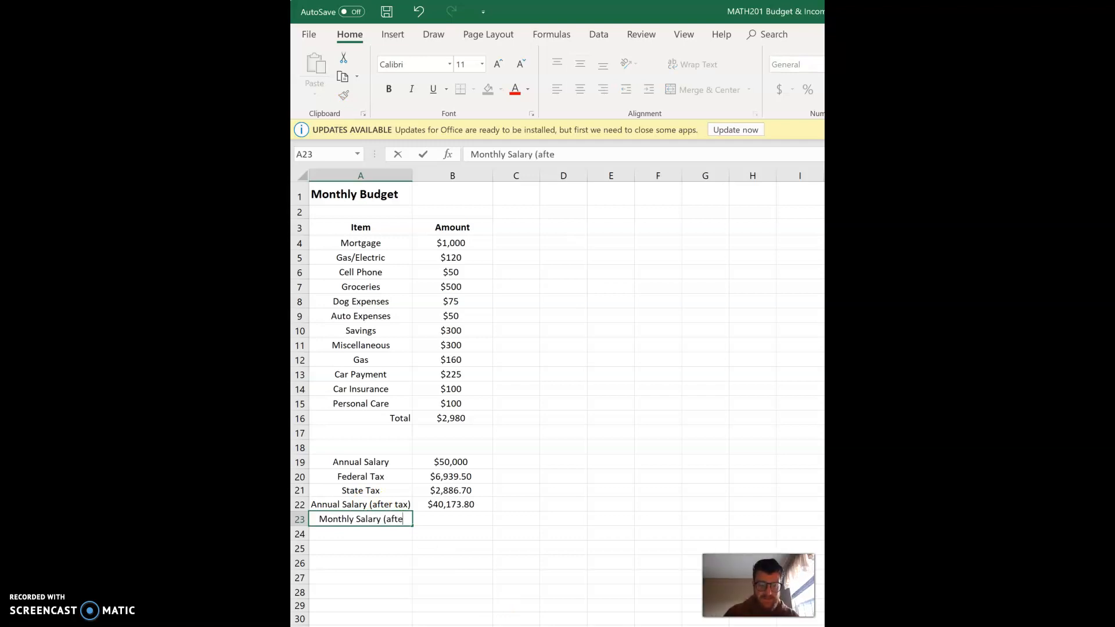
pyautogui.write('r tax)')
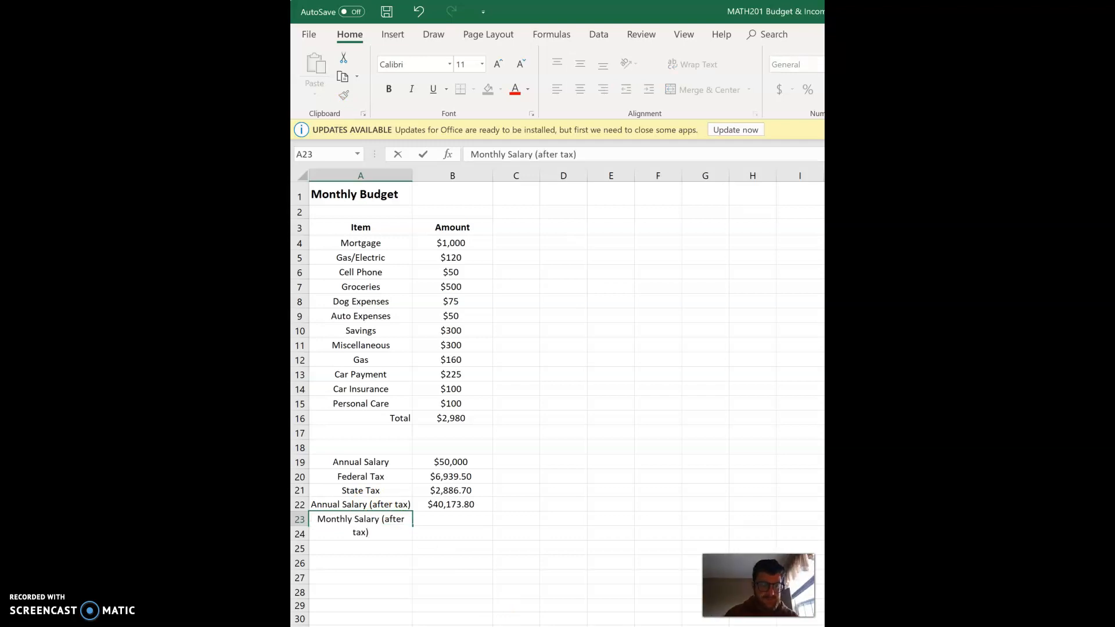
pyautogui.press('Tab')
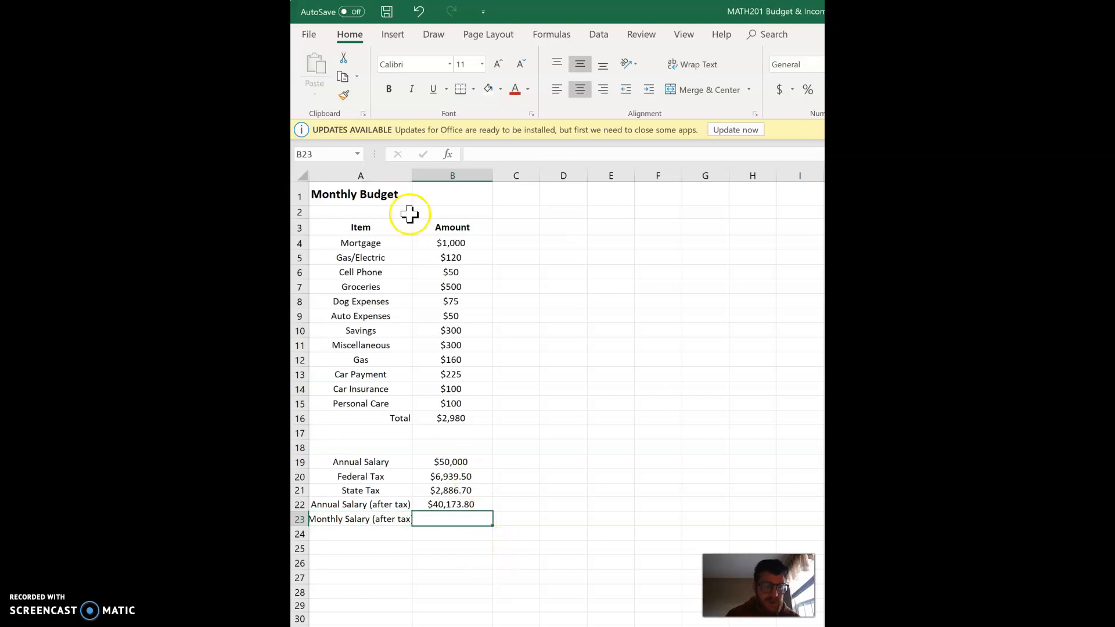
# Widen column A slightly more so the Monthly Salary (after tax) label fits with some room.
pyautogui.moveTo(410, 179); pyautogui.dragTo(414, 178)
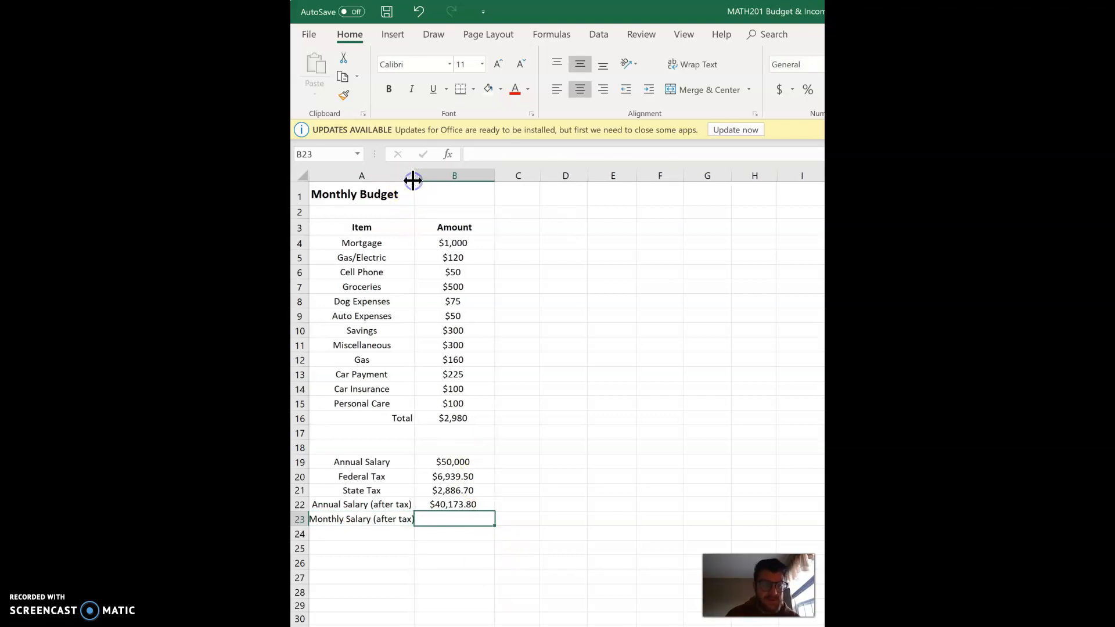
pyautogui.click(454, 554)
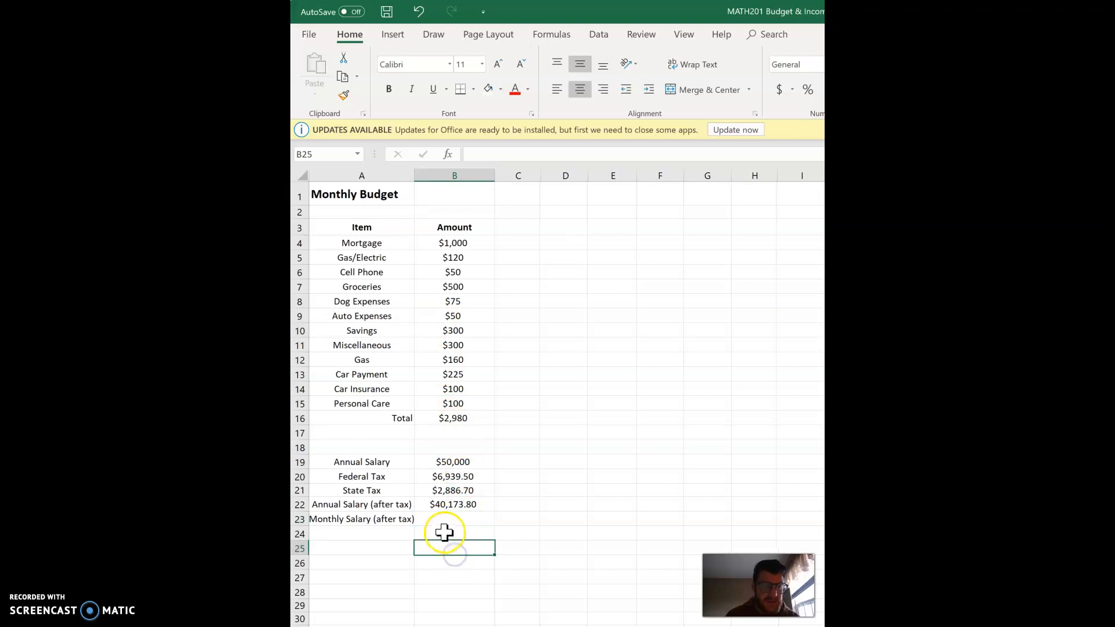
pyautogui.moveTo(419, 173); pyautogui.dragTo(420, 173)
# Calculate the after-tax monthly salary in cell B23 with the formula =B22/12.
pyautogui.click(465, 518)
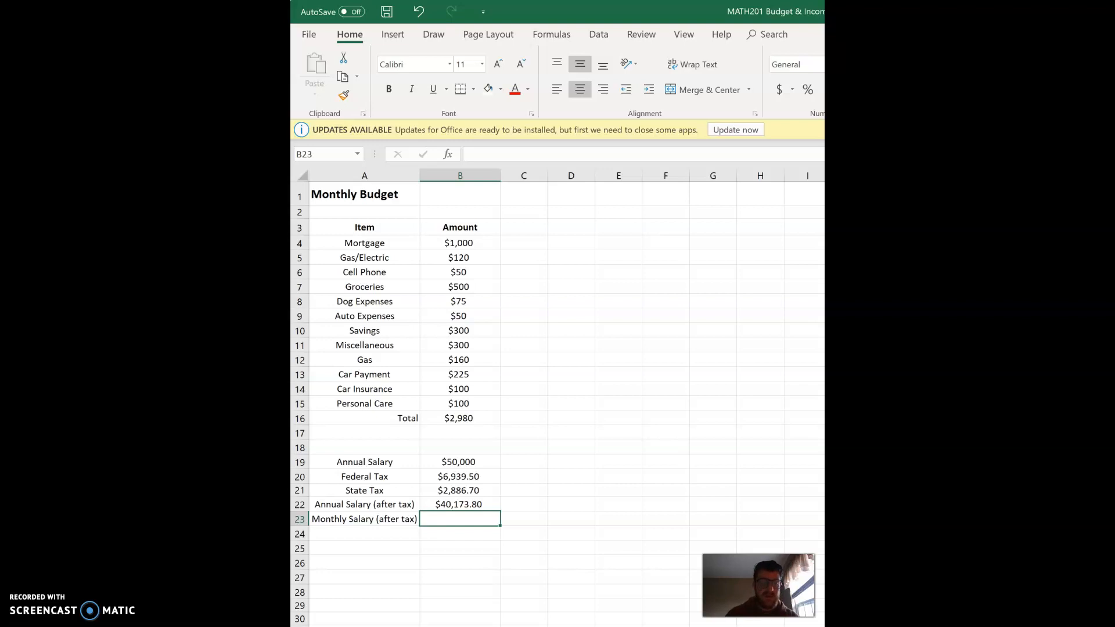
pyautogui.write('=')
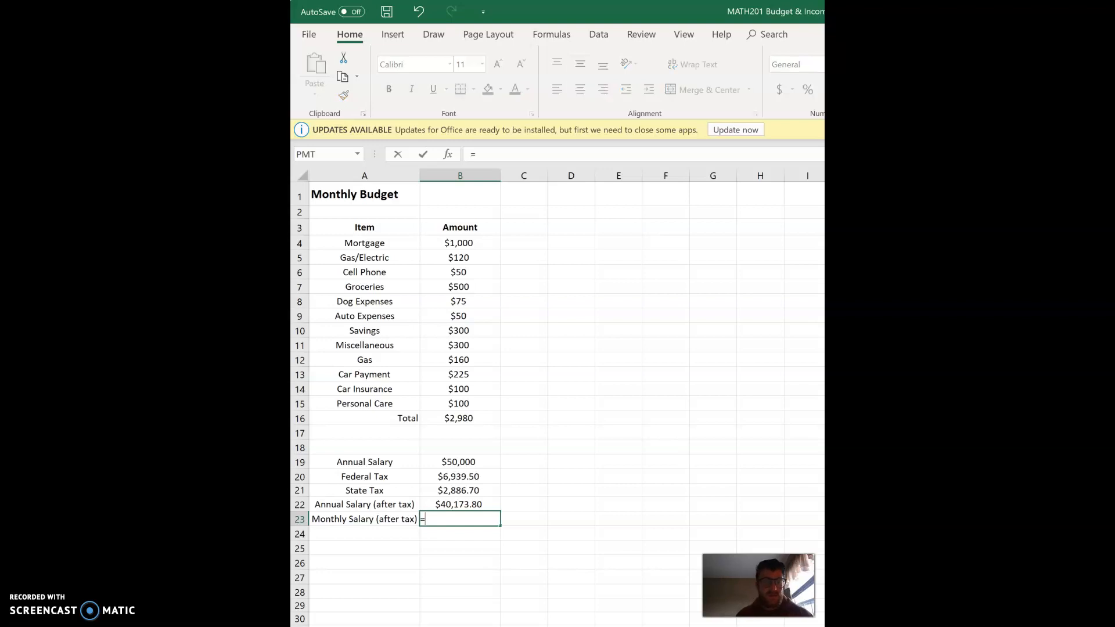
pyautogui.click(463, 506)
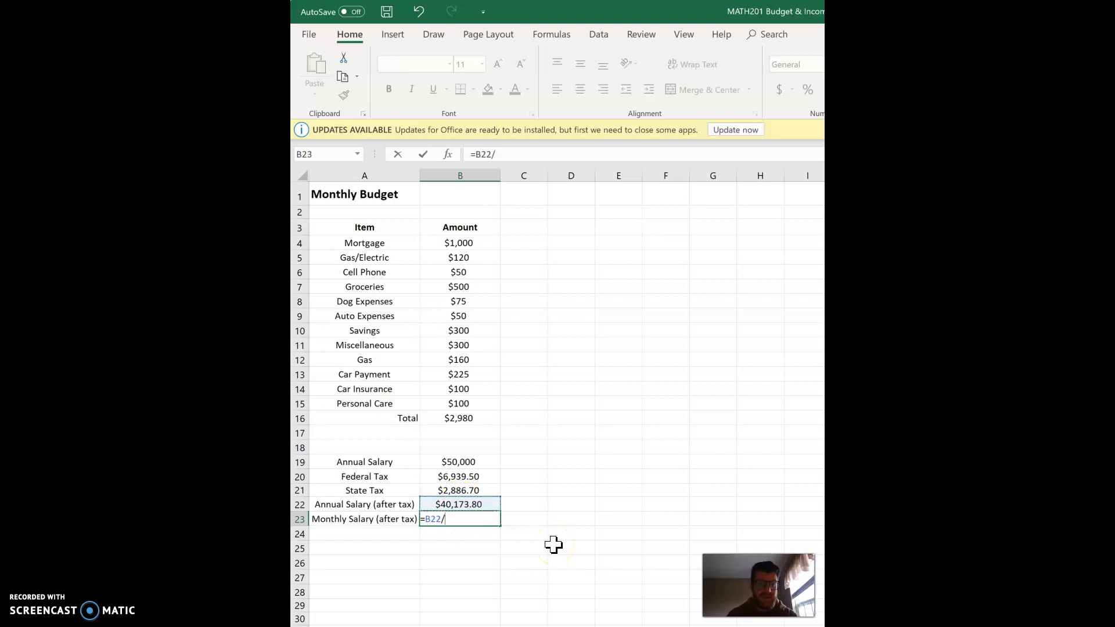
pyautogui.write('/12')
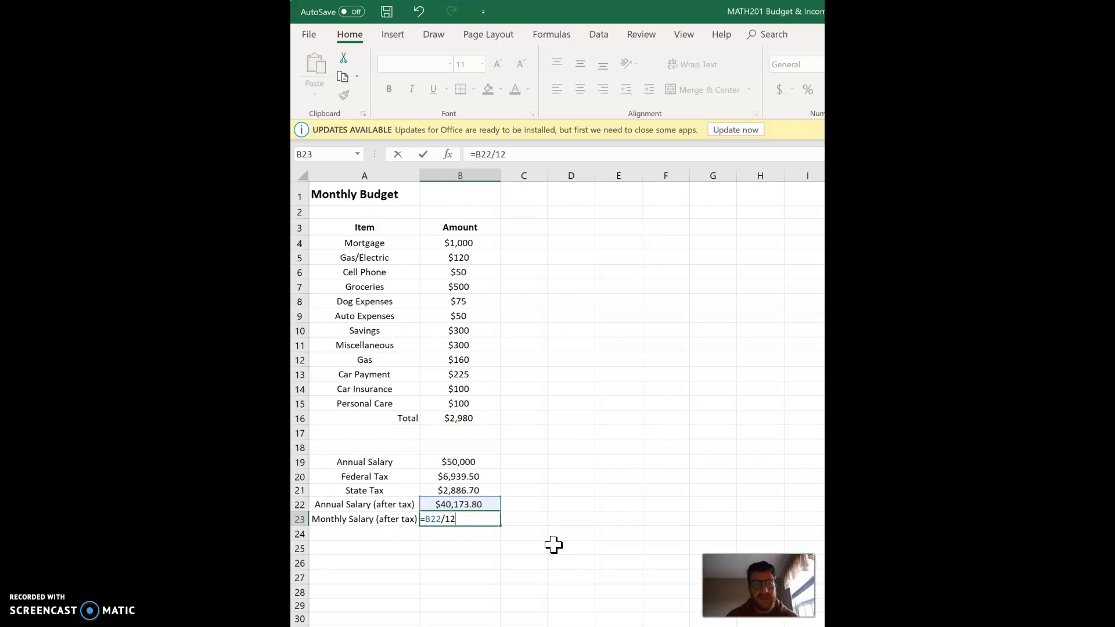
pyautogui.press('Return')
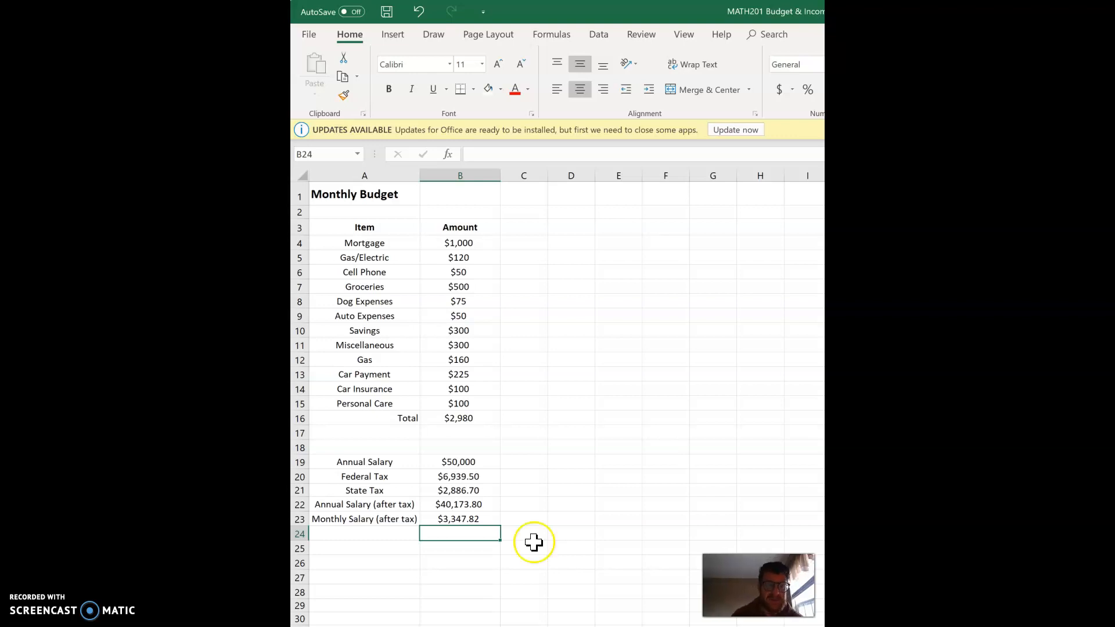
# Add the label Monthly Expense Total in cell A24 and link cell B24 to the expense total with the formula =B16.
pyautogui.click(472, 418)
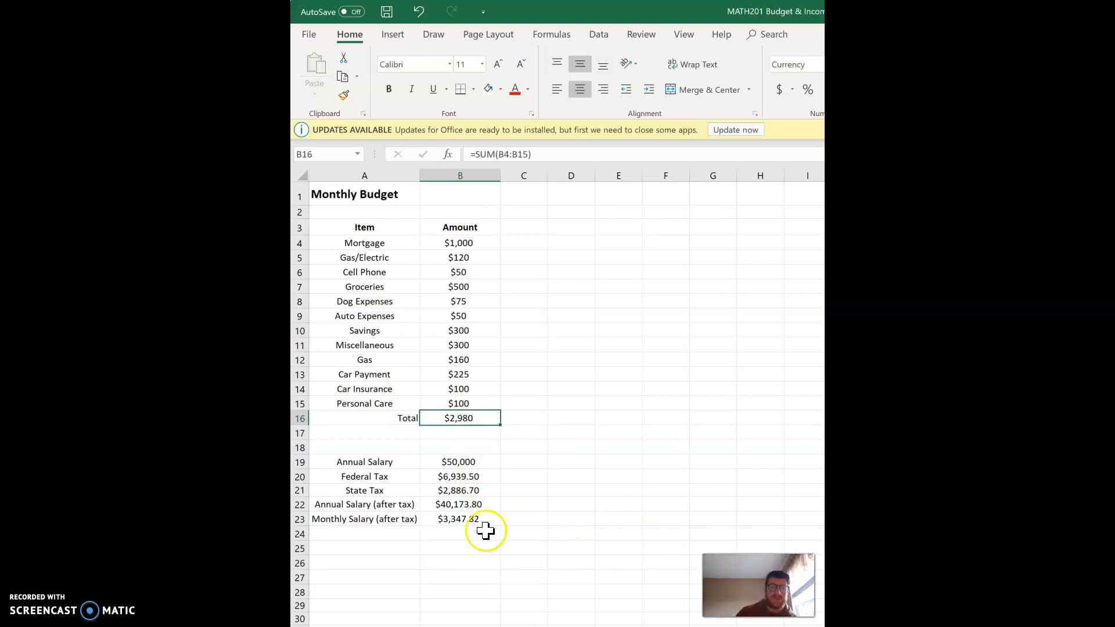
pyautogui.click(388, 537)
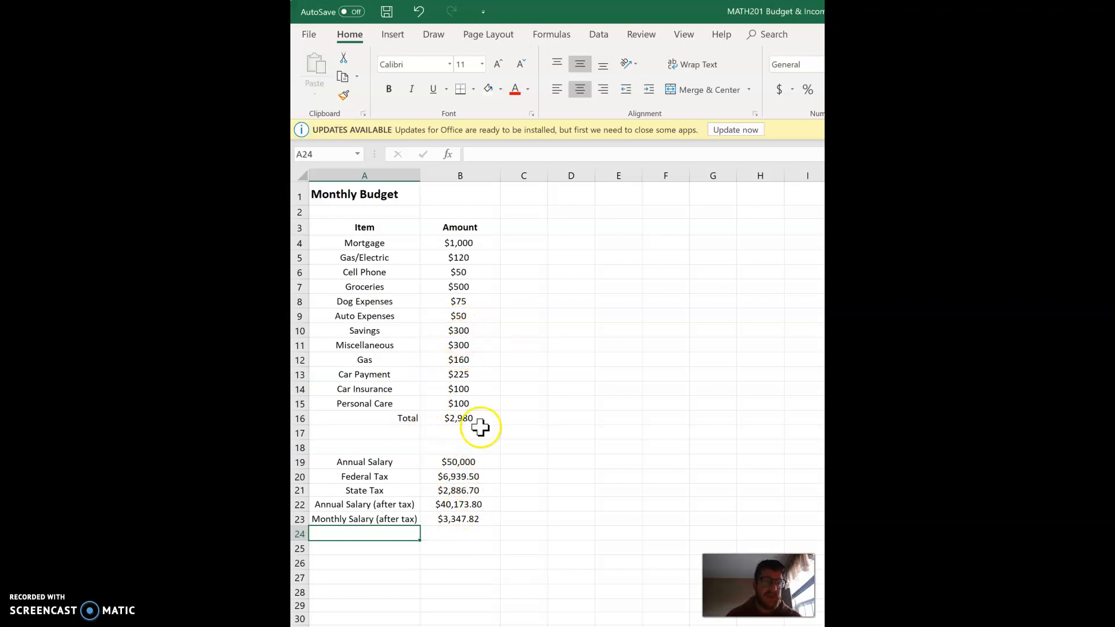
pyautogui.write('Monthly Expense Total')
pyautogui.click(507, 572)
pyautogui.click(472, 537)
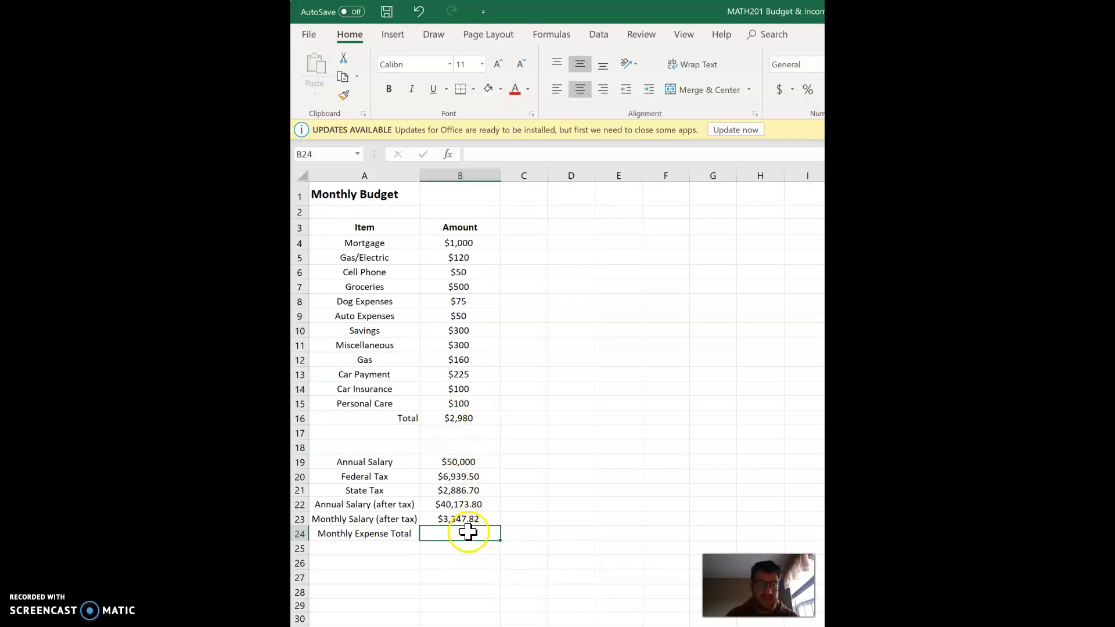
pyautogui.write('=')
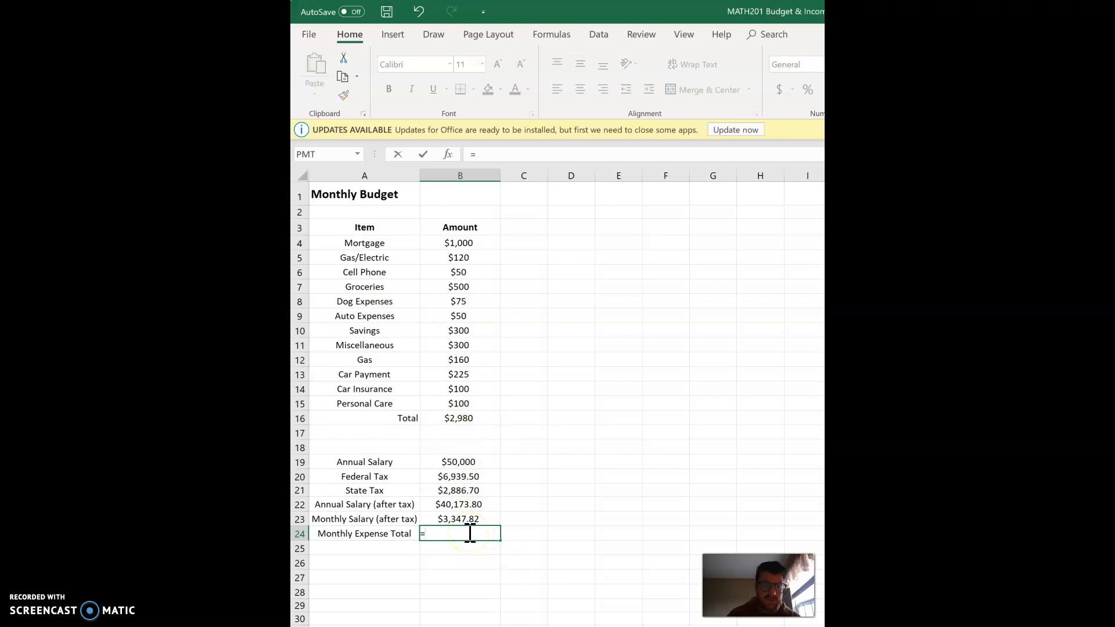
pyautogui.click(467, 419)
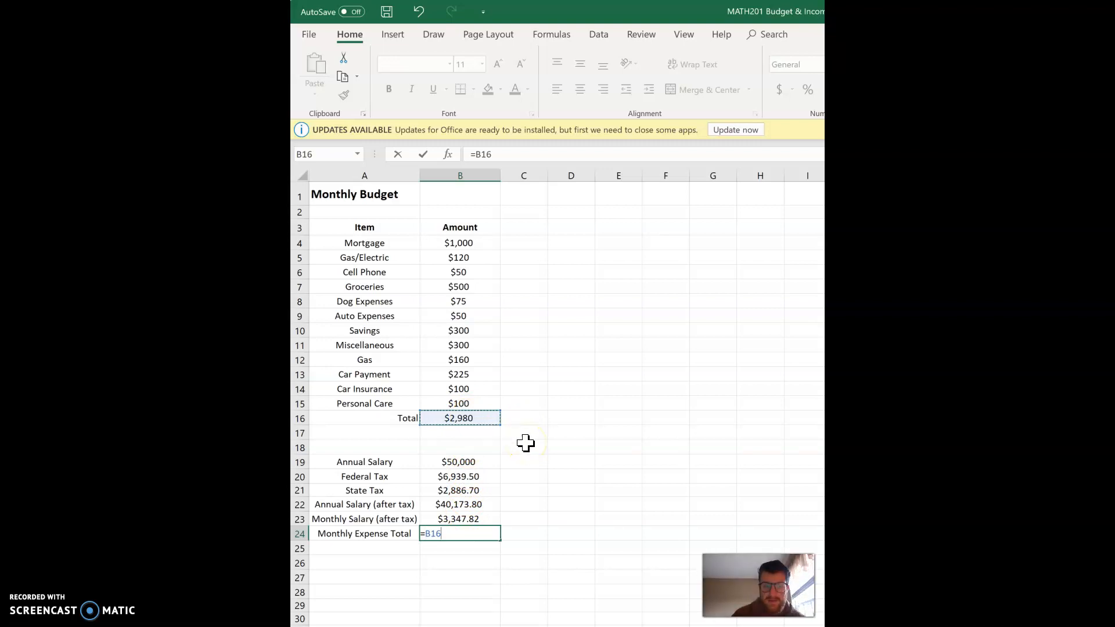
pyautogui.press('Return')
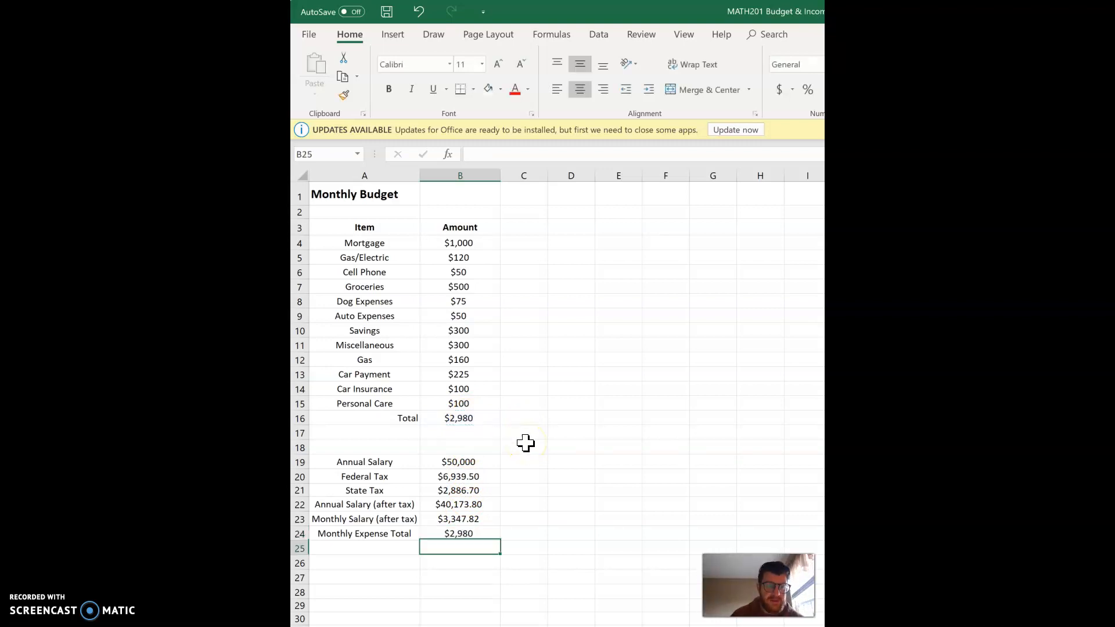
# Set the Car Payment amount in B13 to $200 and check the linked Monthly Expense Total in B24.
pyautogui.click(475, 534)
pyautogui.click(466, 403)
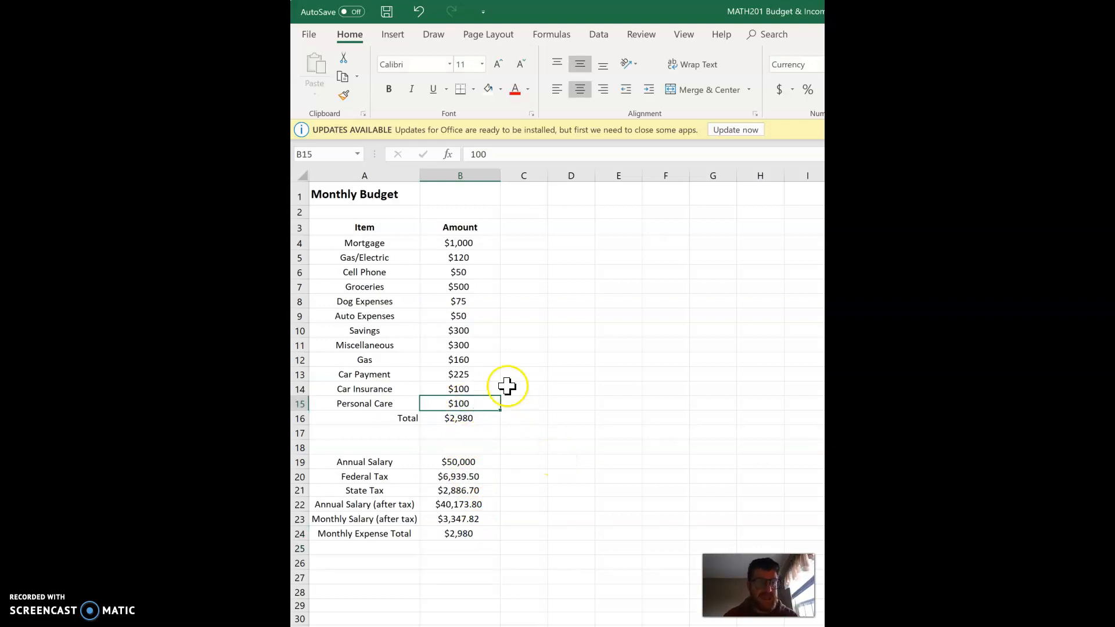
pyautogui.click(468, 374)
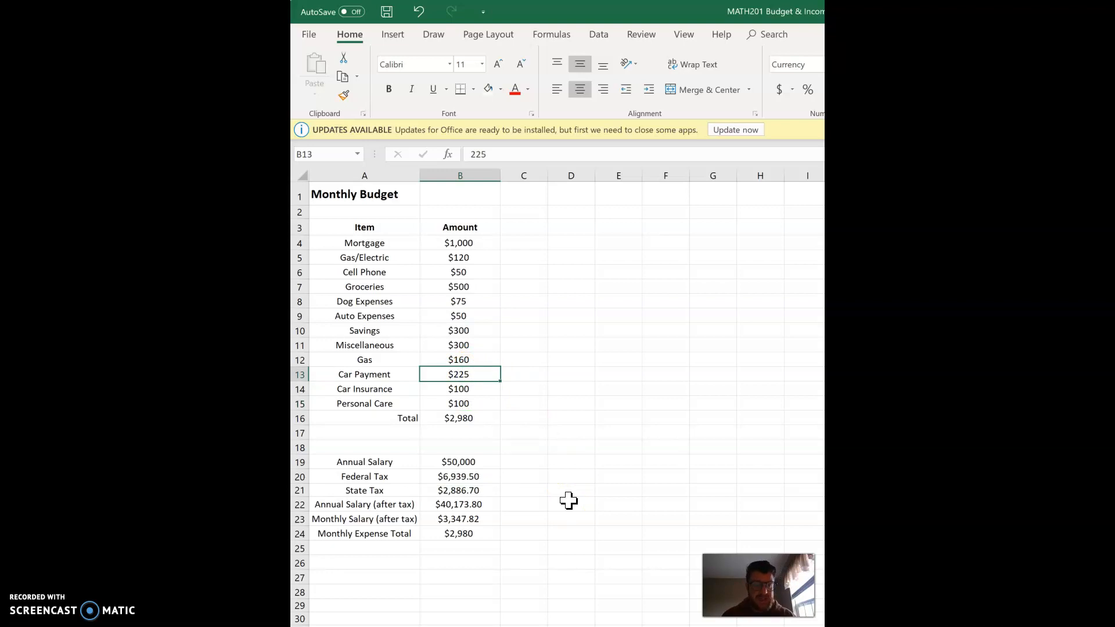
pyautogui.write('$')
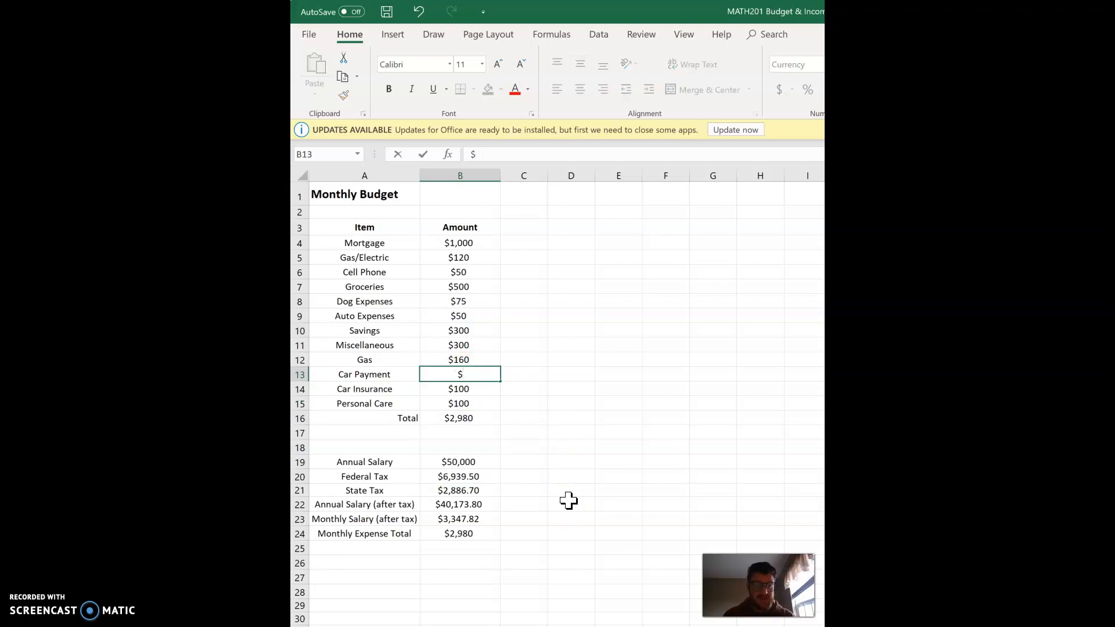
pyautogui.write('200')
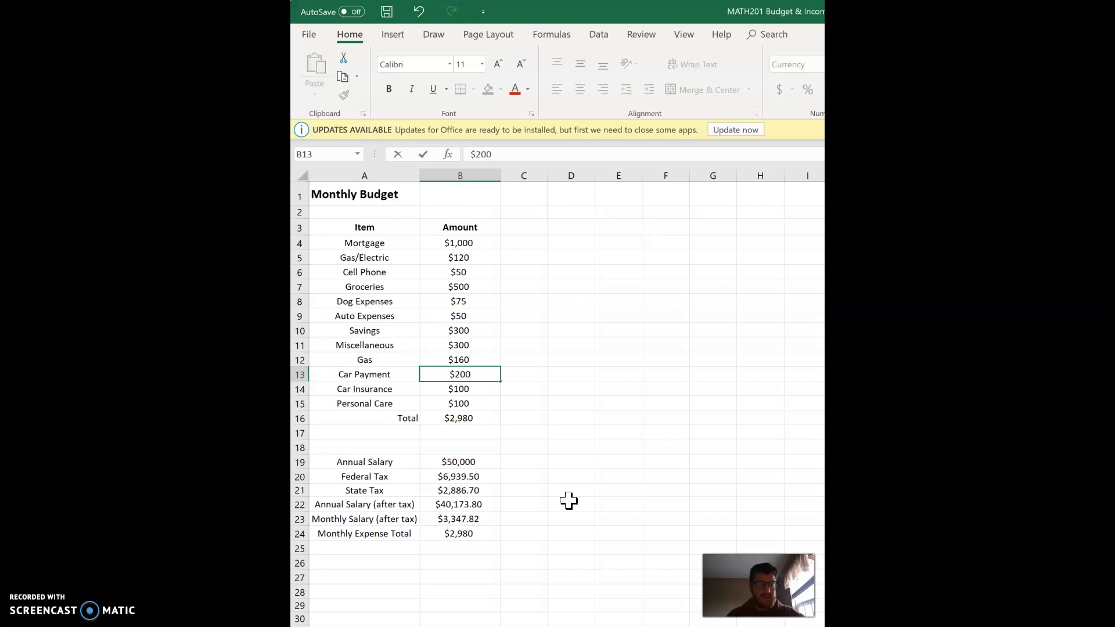
pyautogui.press('Tab')
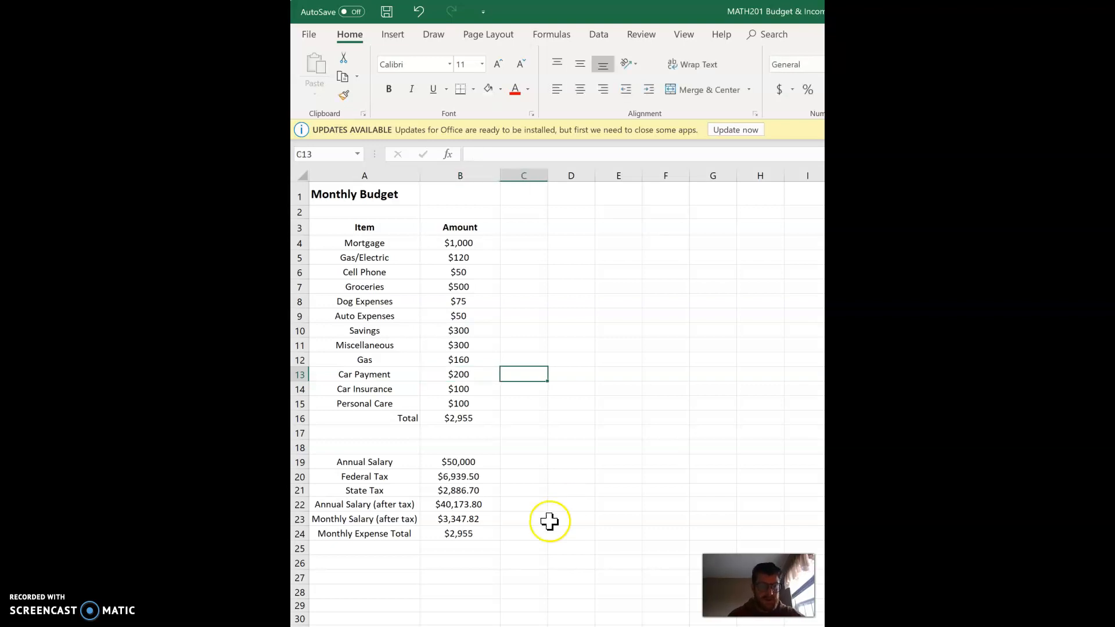
pyautogui.click(472, 533)
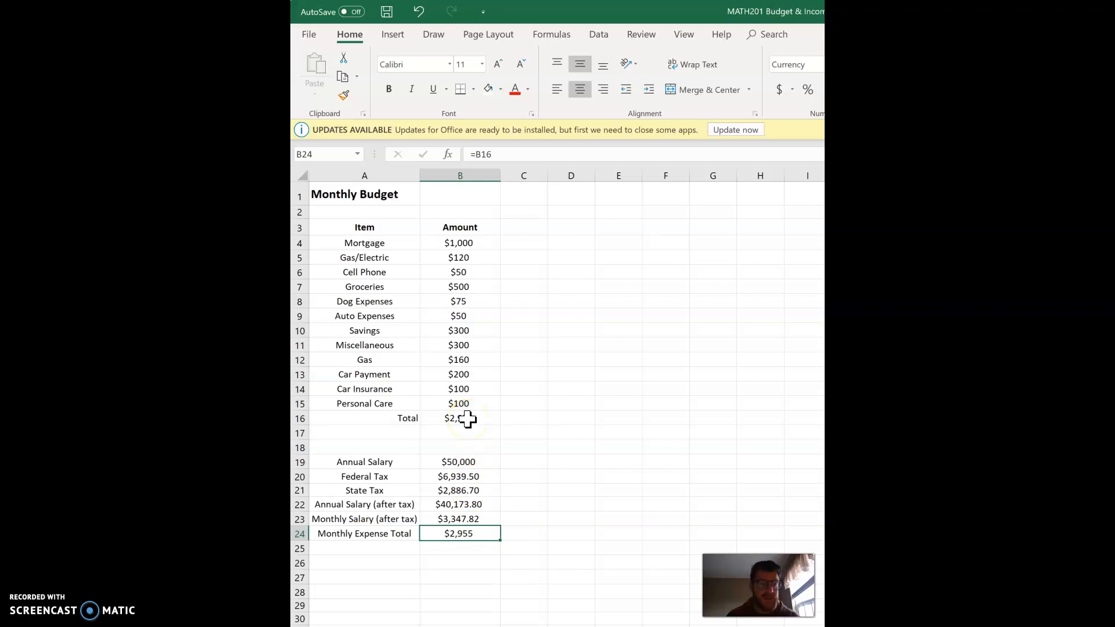
# Set the Car Payment amount in B13 back to $225.
pyautogui.click(462, 373)
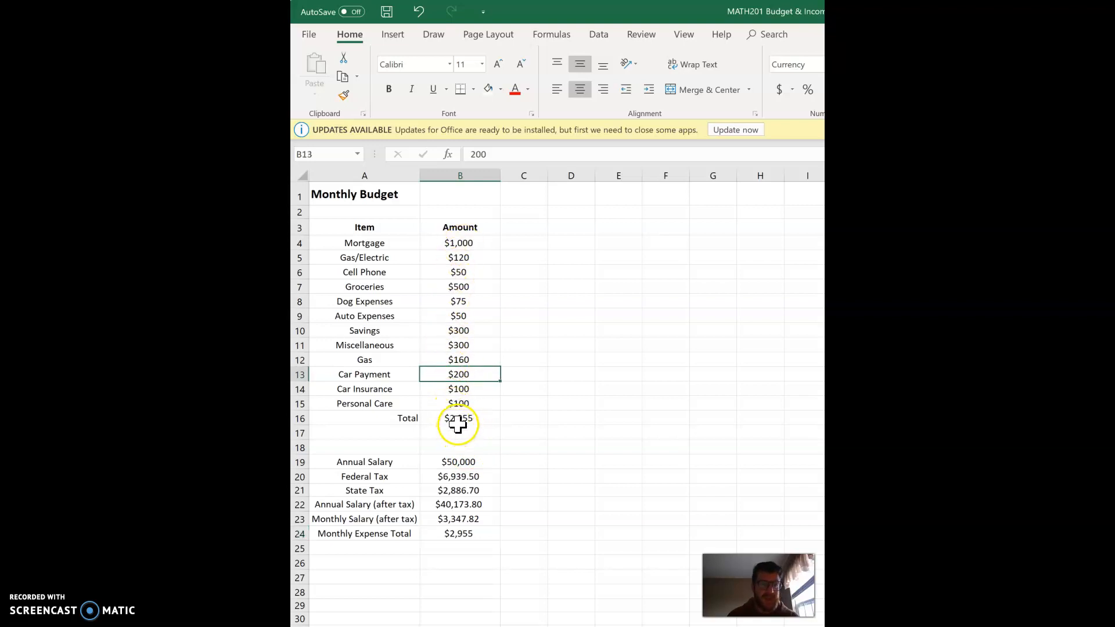
pyautogui.write('$212')
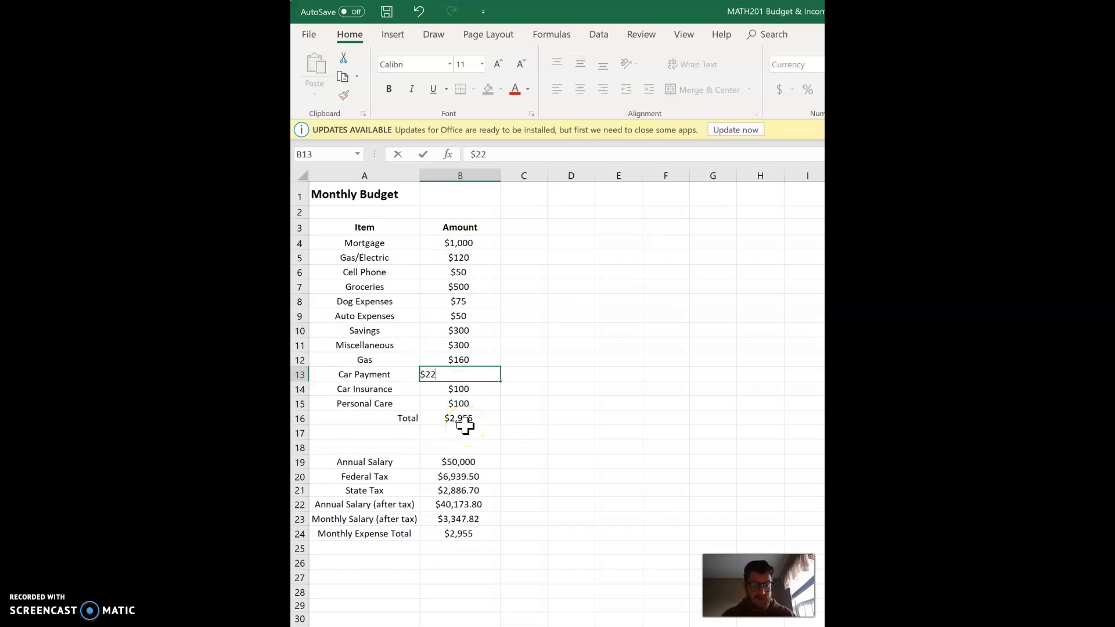
pyautogui.click(575, 430)
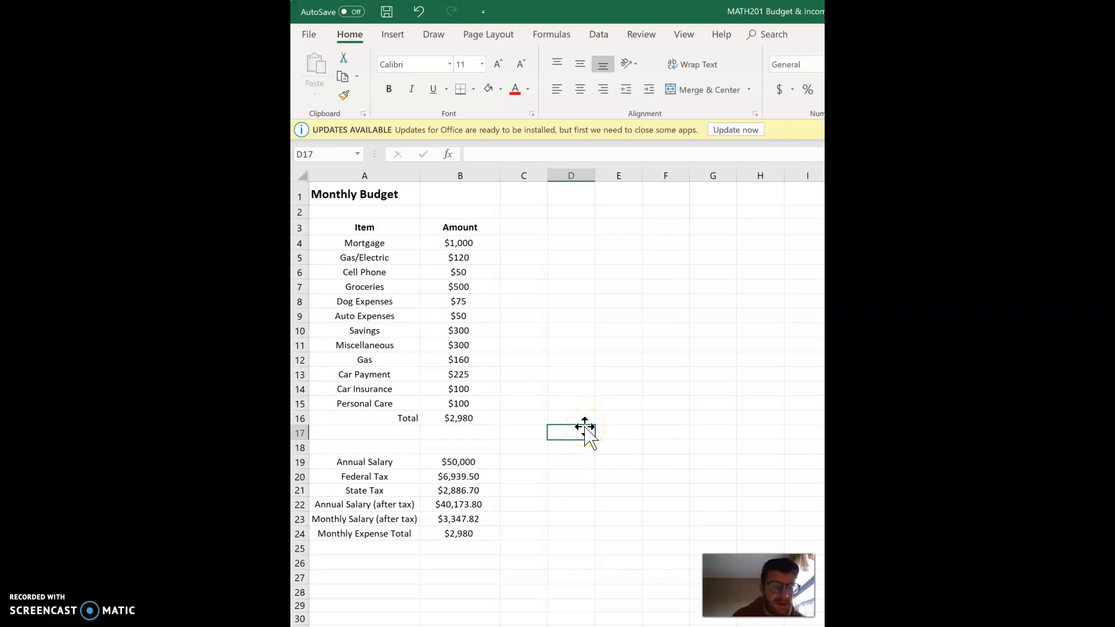
# Enter the label Balance/ Cash Flow in cell A25.
pyautogui.click(399, 545)
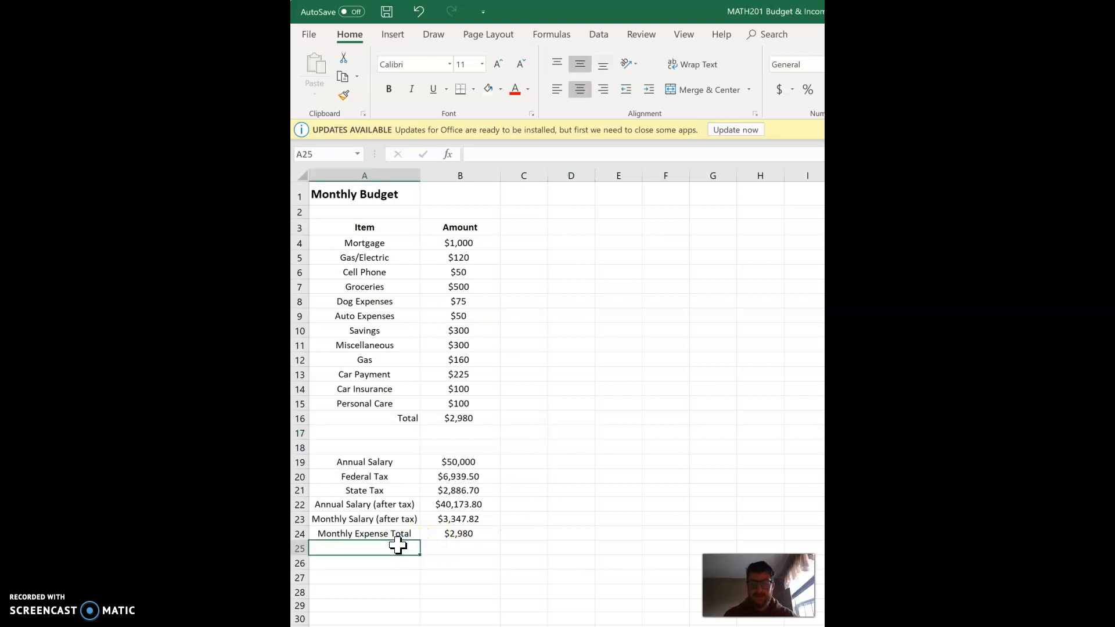
pyautogui.write('Ba')
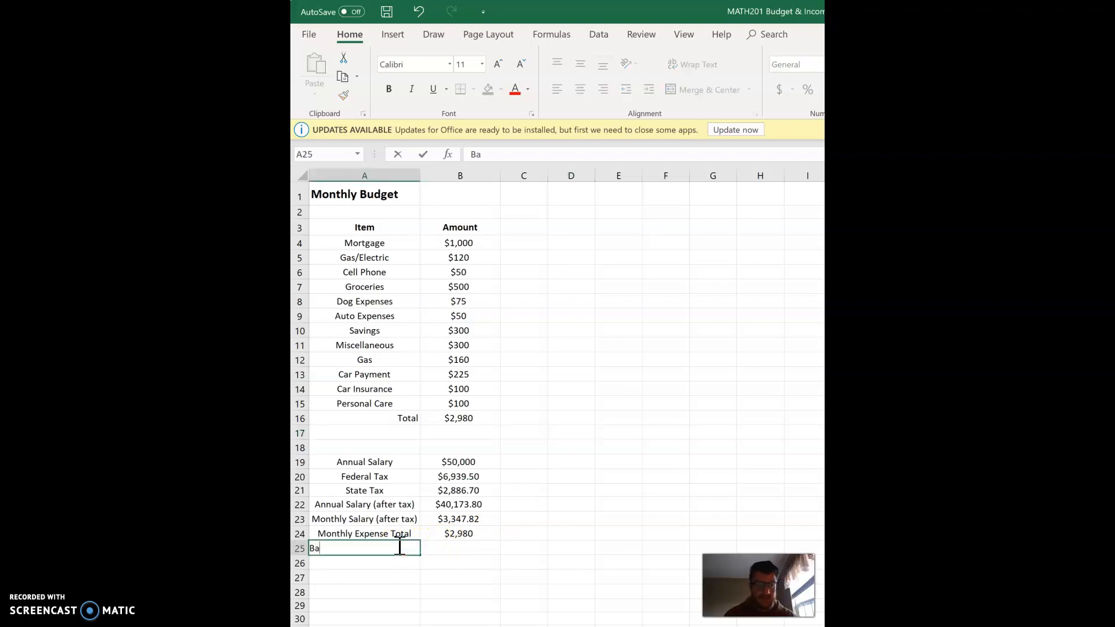
pyautogui.write('lance')
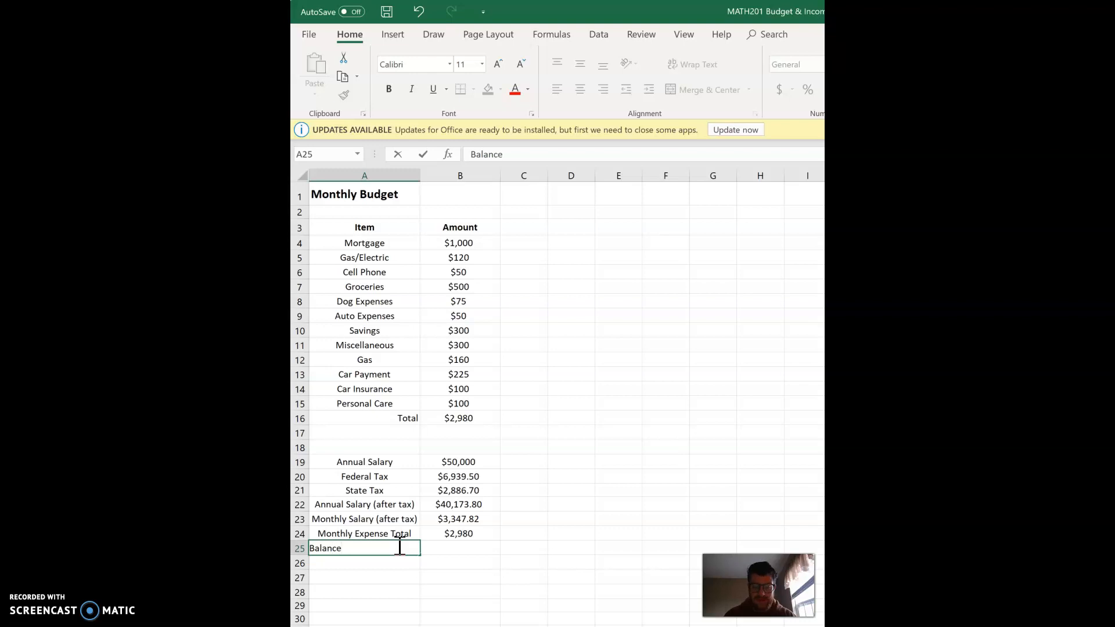
pyautogui.write('/ Cash Flow')
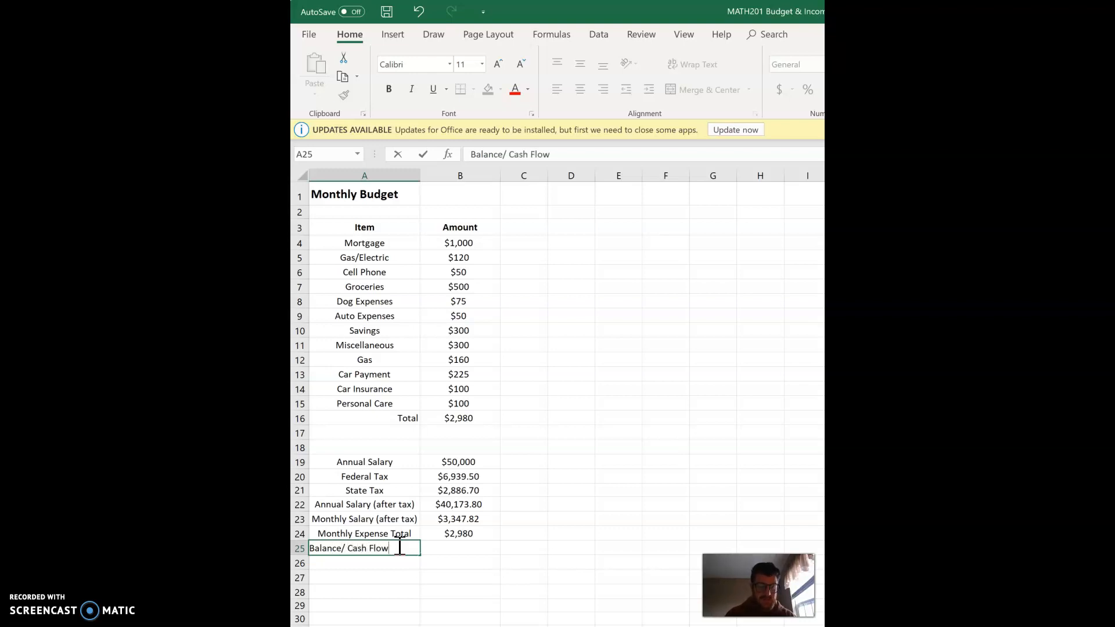
pyautogui.click(365, 577)
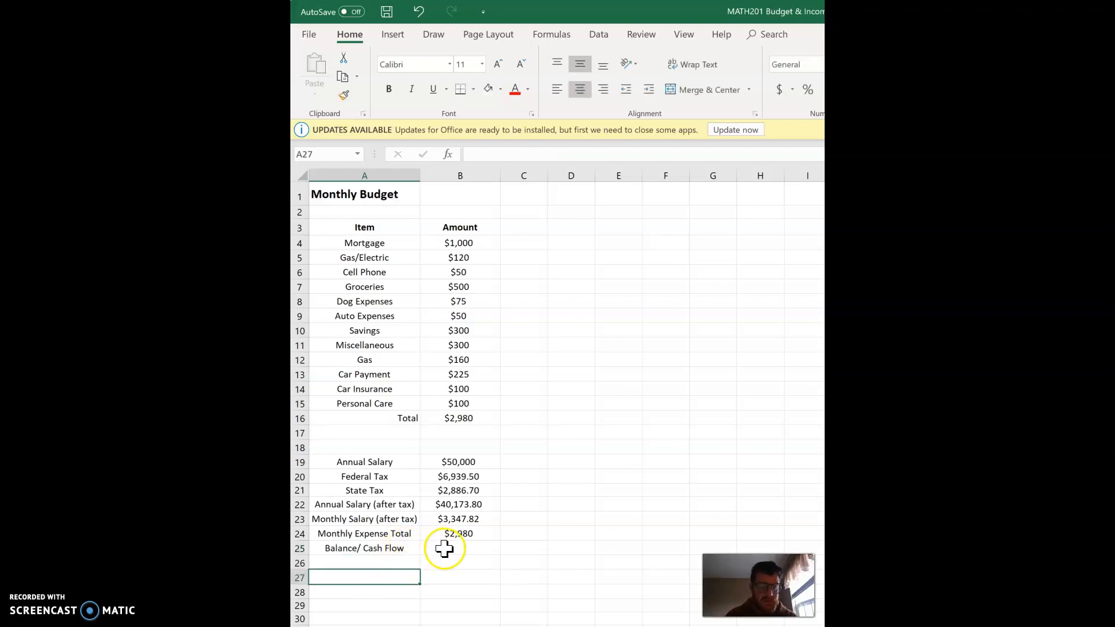
# Calculate the balance in cell B25 by subtracting monthly expenses from after-tax monthly salary with the formula =B23-B24.
pyautogui.click(466, 518)
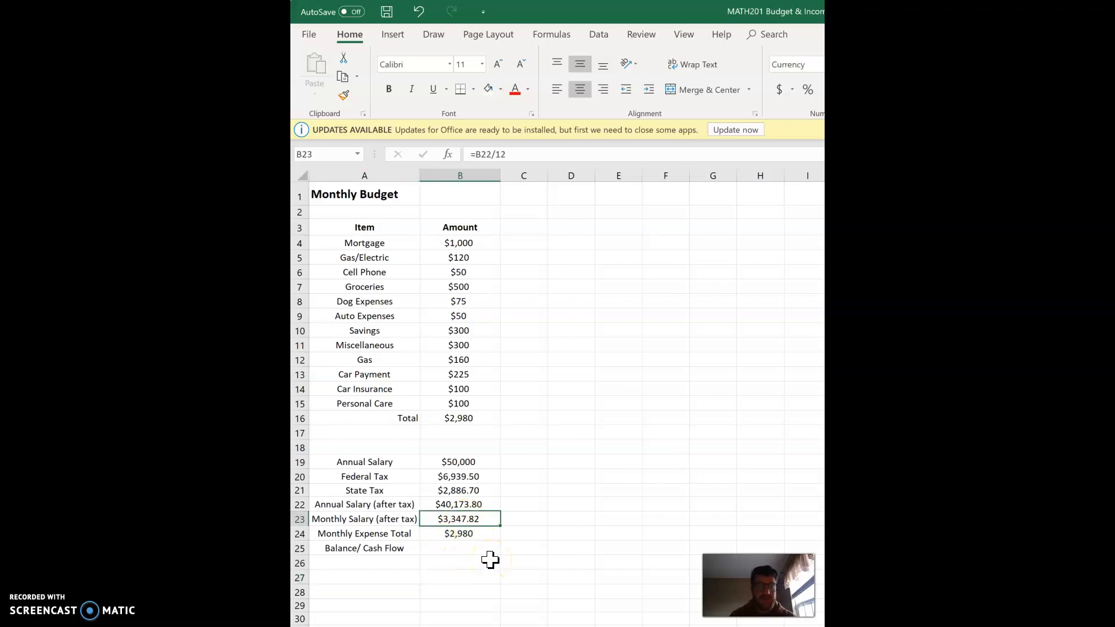
pyautogui.press('Down')
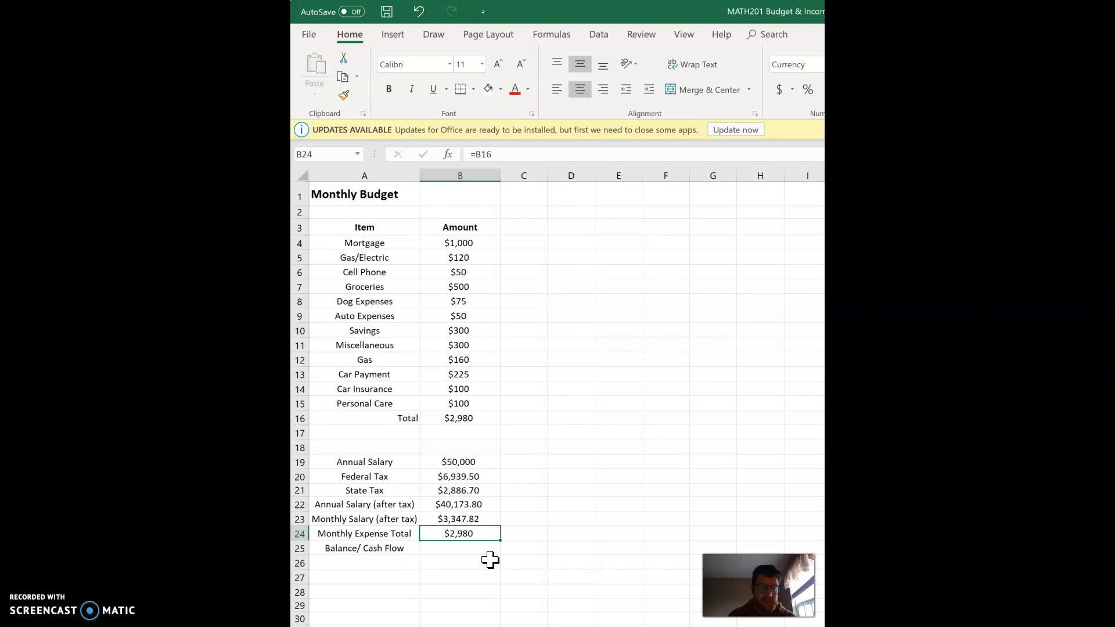
pyautogui.press('Up')
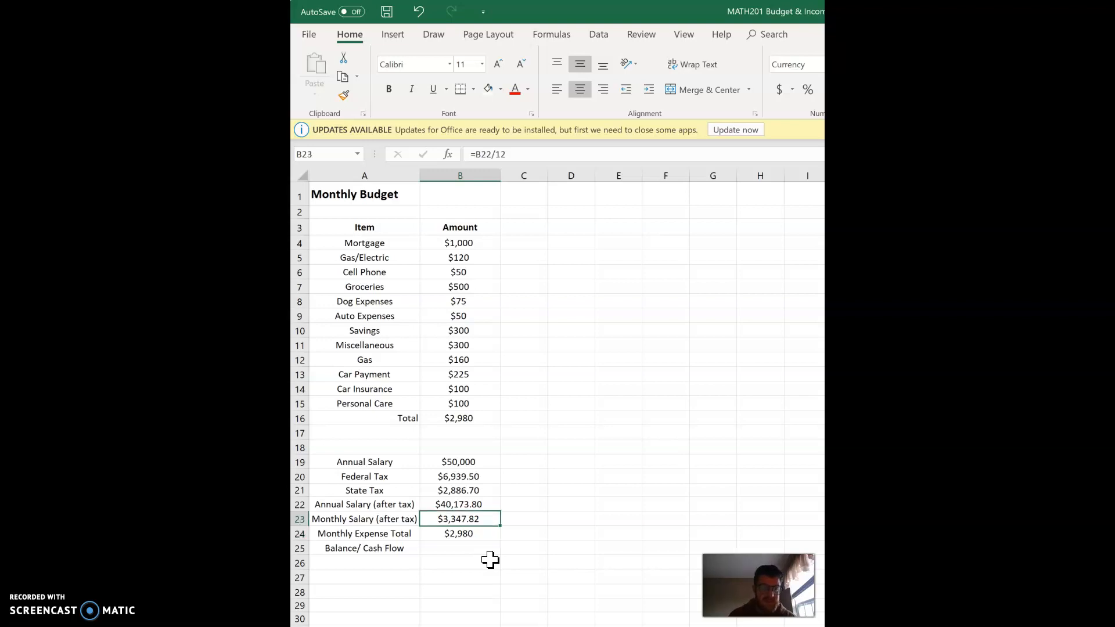
pyautogui.click(473, 531)
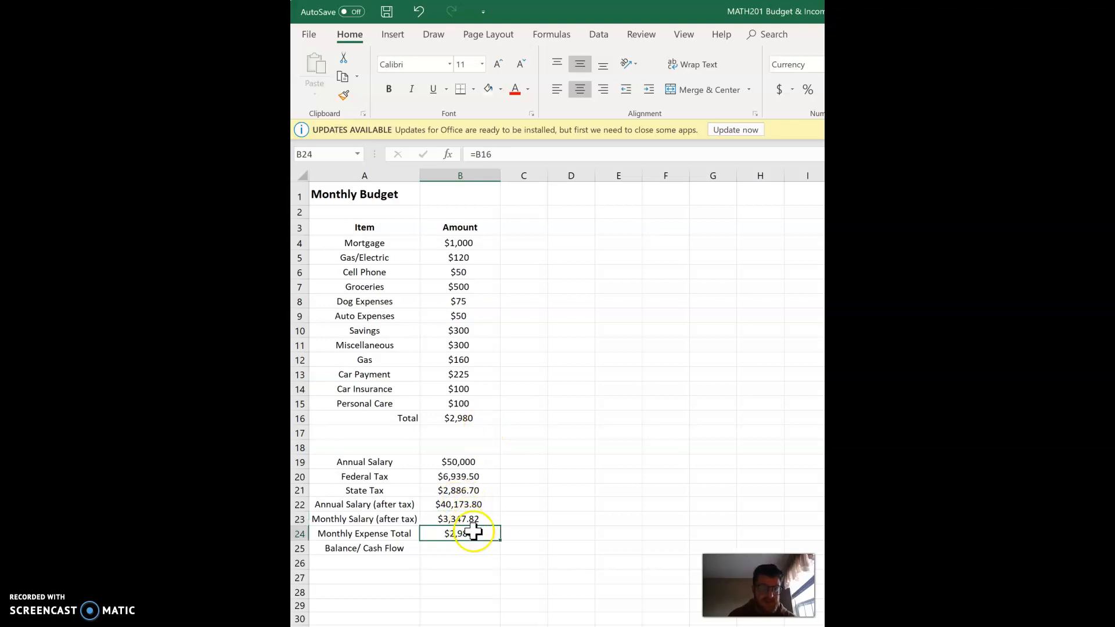
pyautogui.press('Up')
pyautogui.press('Down')
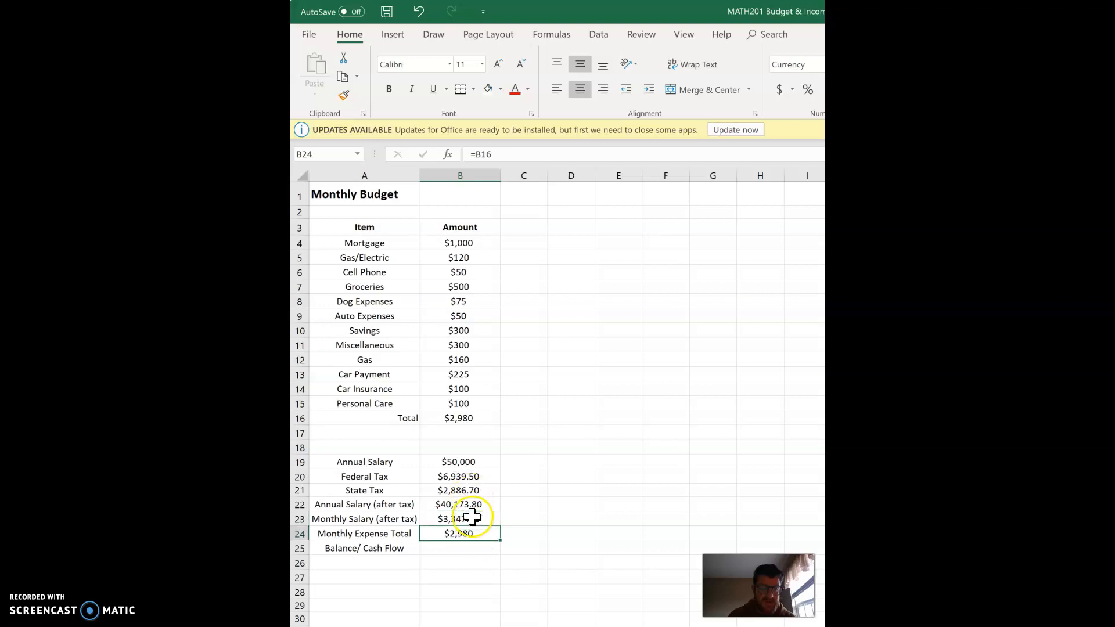
pyautogui.click(469, 547)
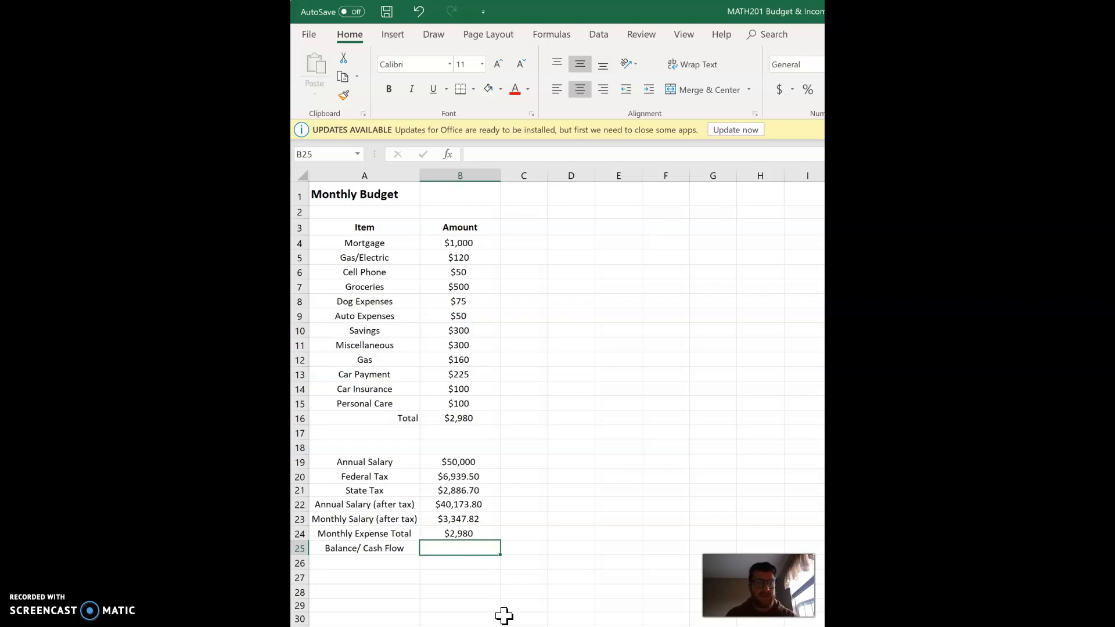
pyautogui.write('=')
pyautogui.click(474, 519)
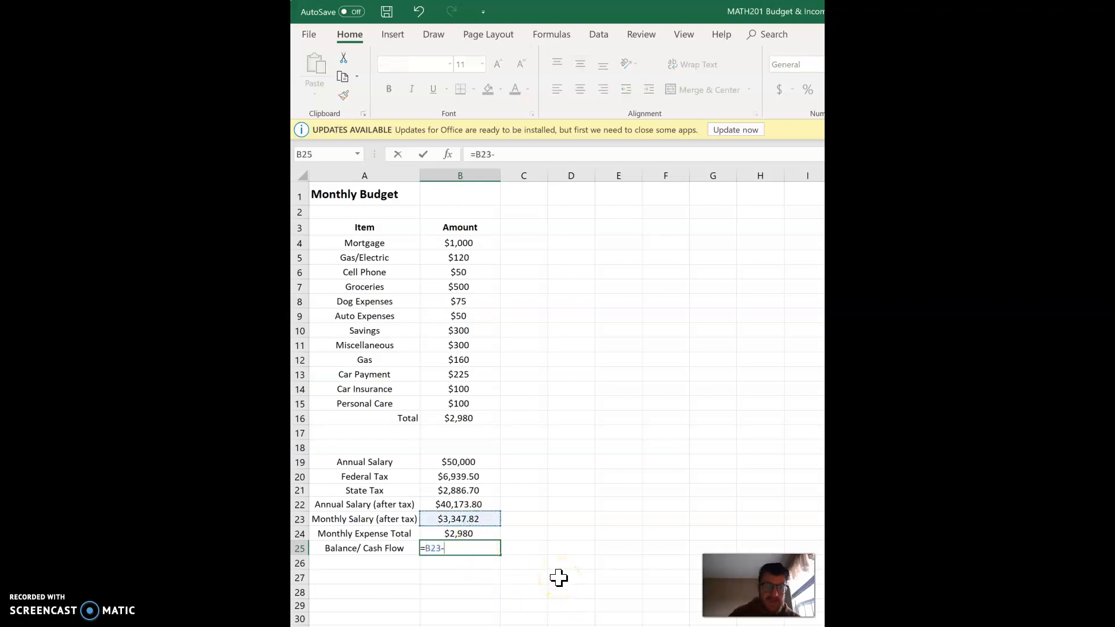
pyautogui.click(465, 533)
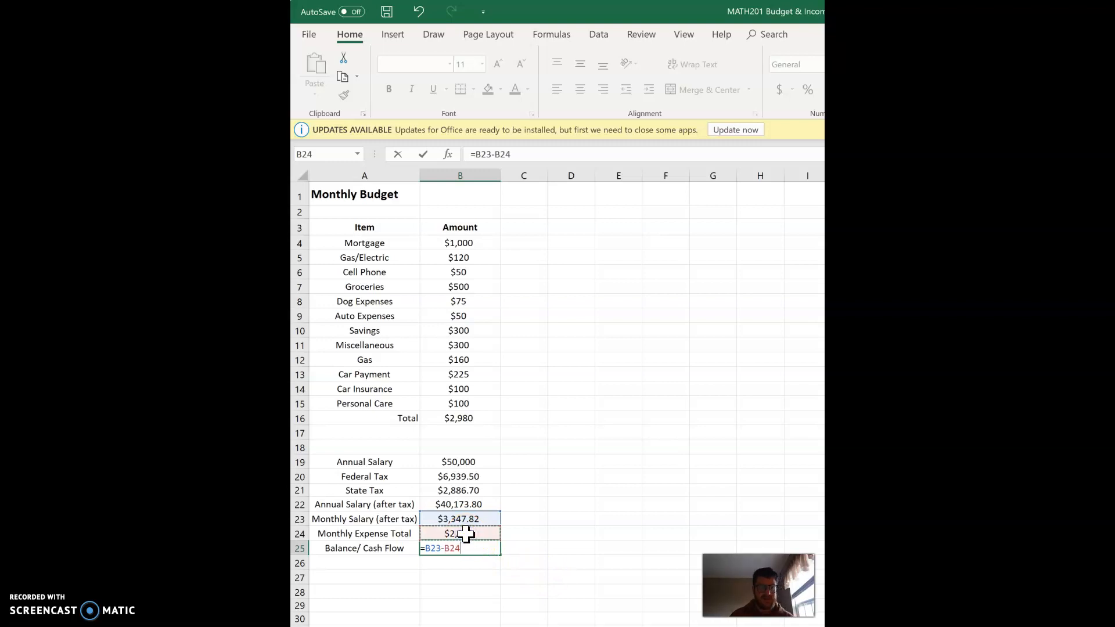
pyautogui.press('Return')
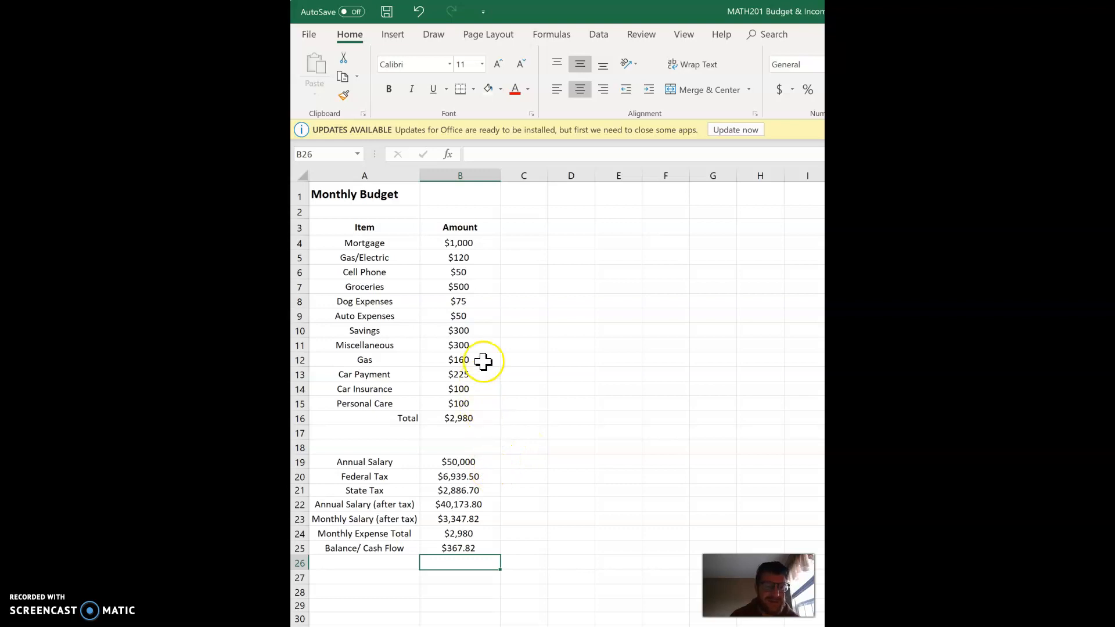
# Try a Car Payment of $200 in B13 to test the balance formula, and undo the change.
pyautogui.click(467, 376)
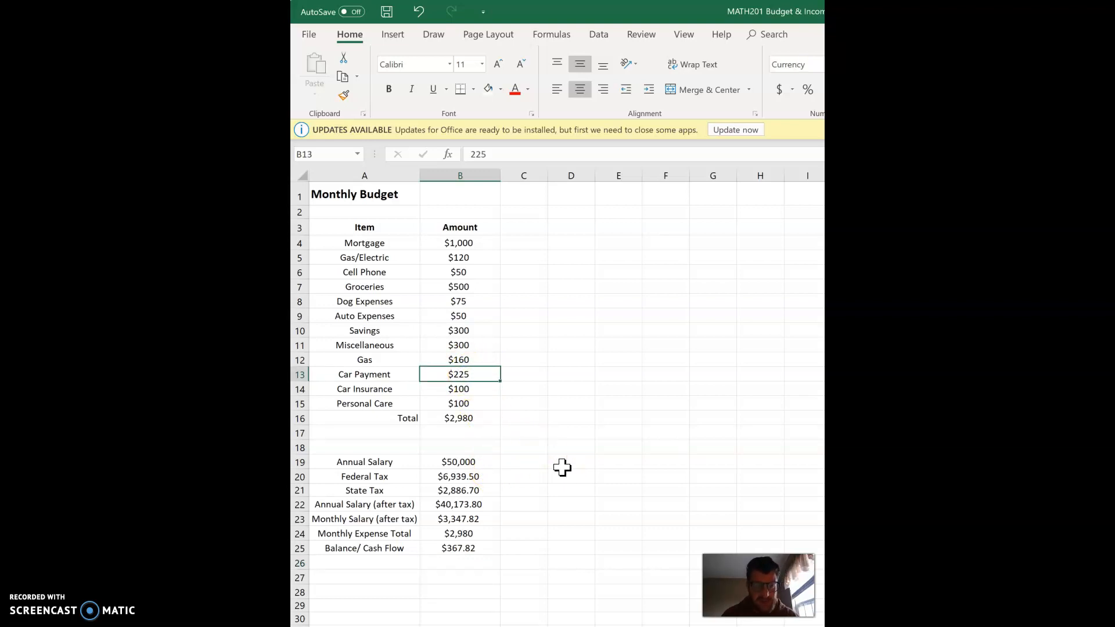
pyautogui.write('$')
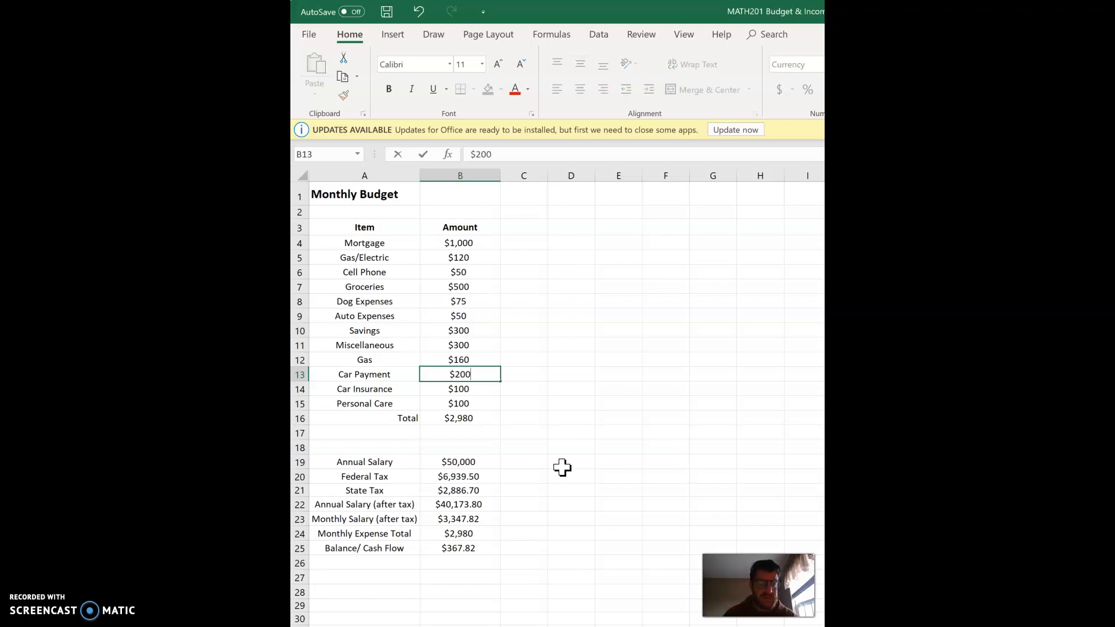
pyautogui.write('200')
pyautogui.press('Tab')
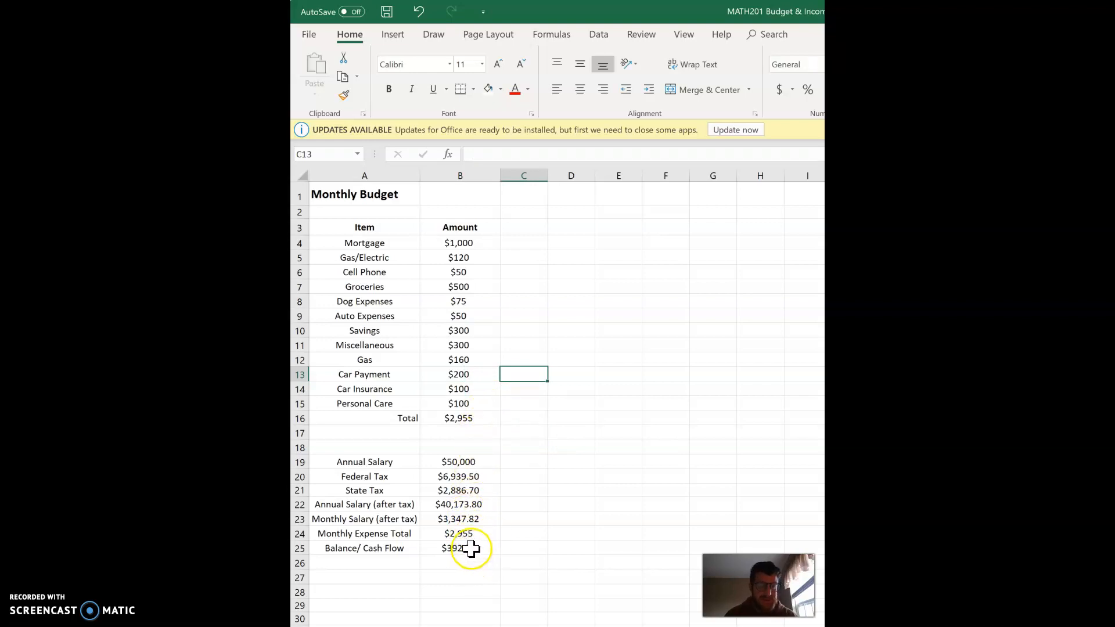
pyautogui.hotkey('ctrl', 'z')
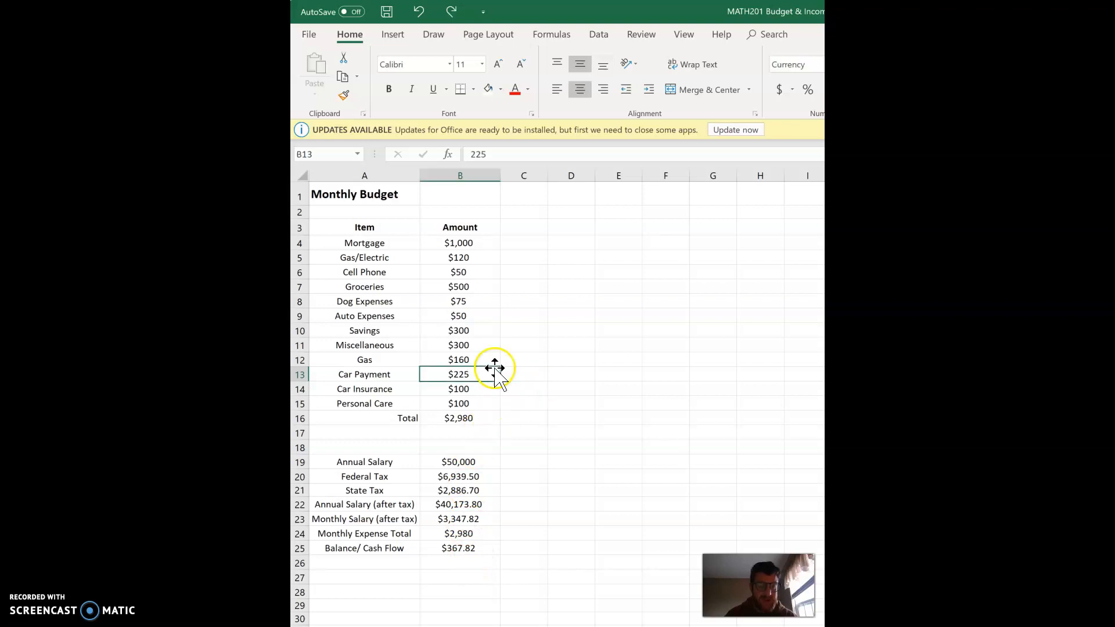
pyautogui.click(542, 393)
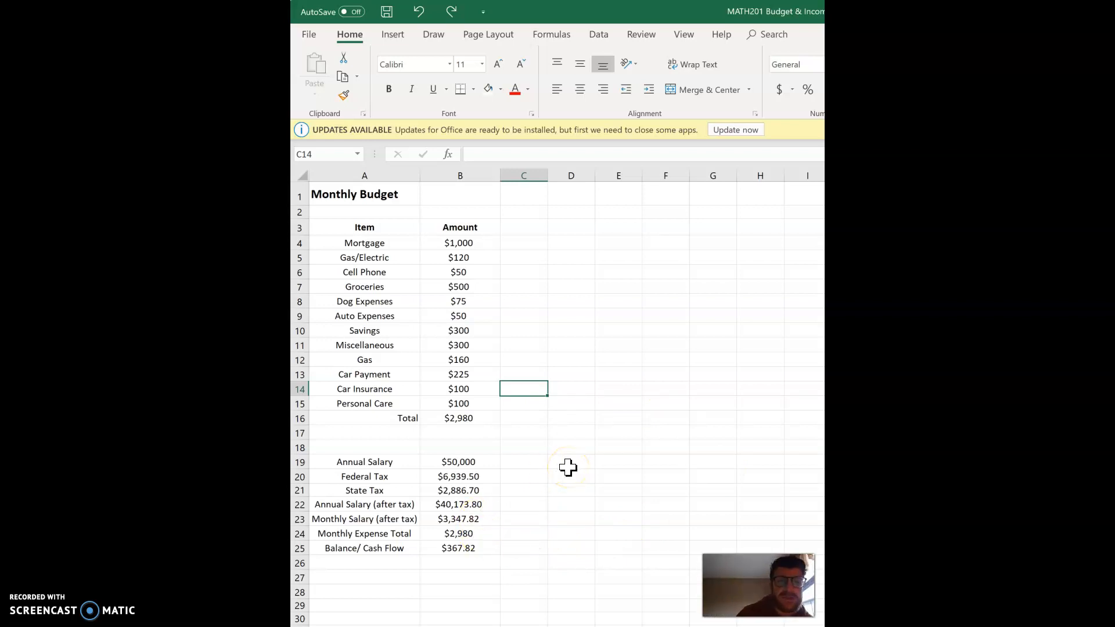
# Switch to Chrome and search Google in a new tab for "average starting salary of an accountant".
pyautogui.click(466, 462)
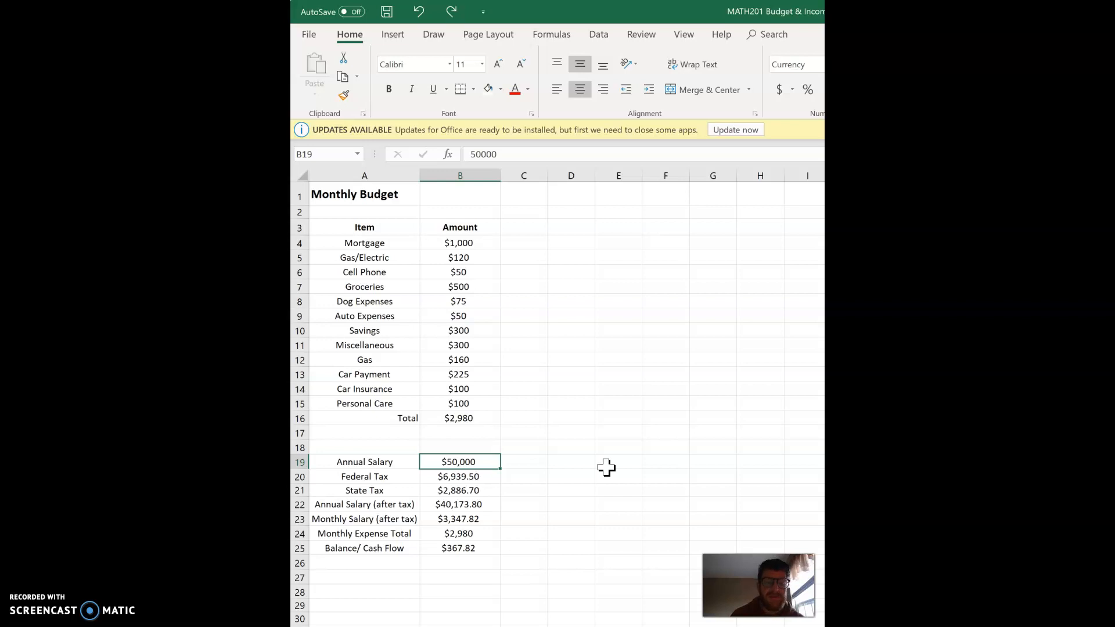
pyautogui.hotkey('alt', 'Tab')
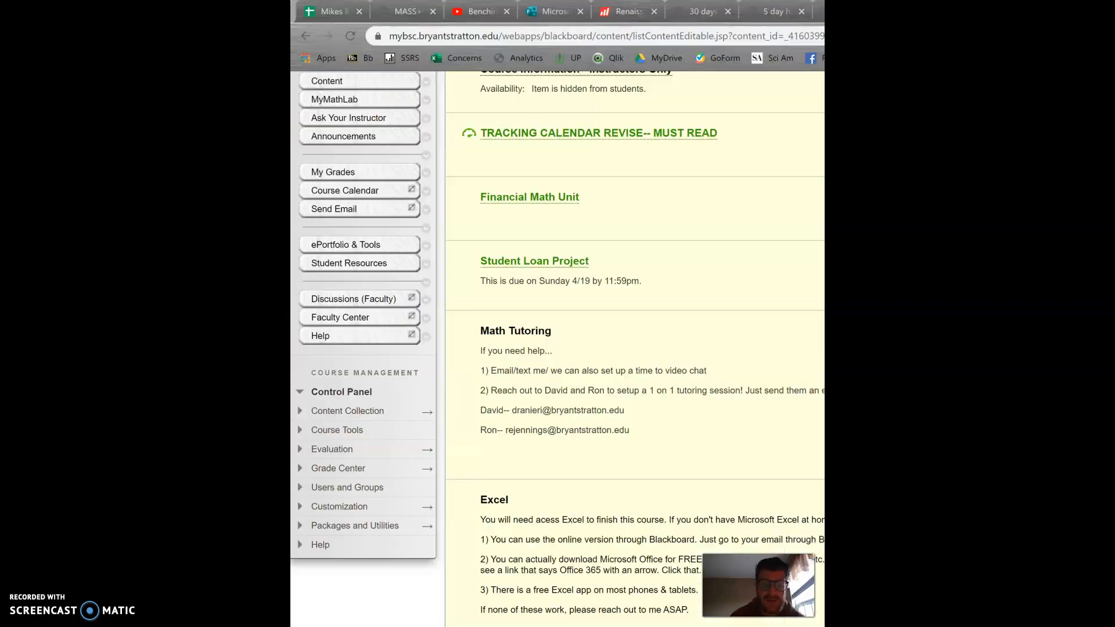
pyautogui.hotkey('ctrl', 't')
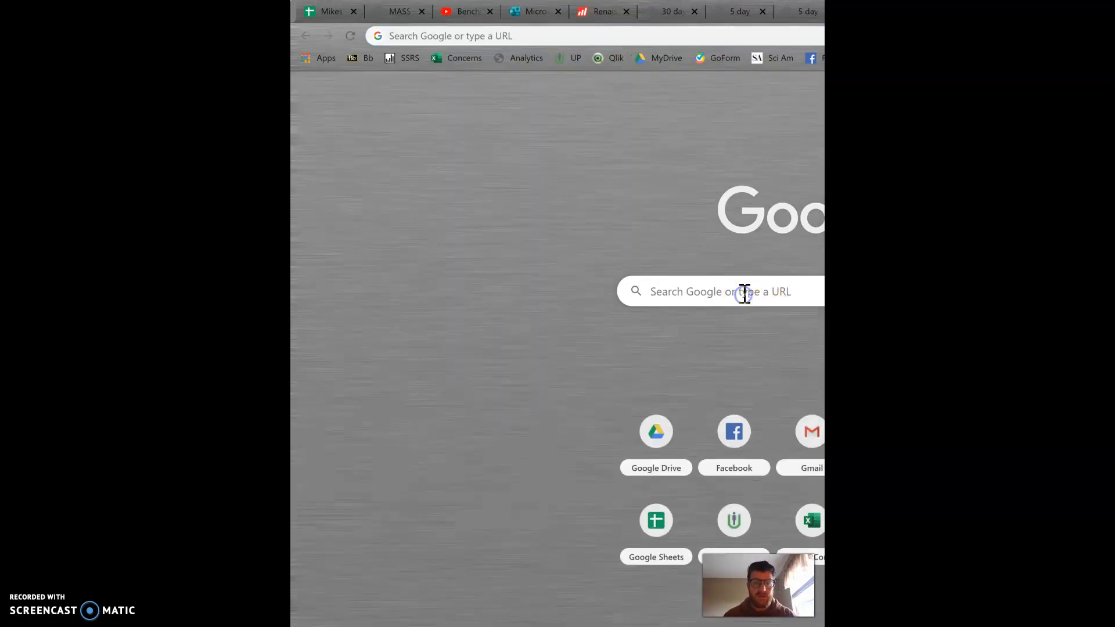
pyautogui.click(745, 293)
pyautogui.write('average')
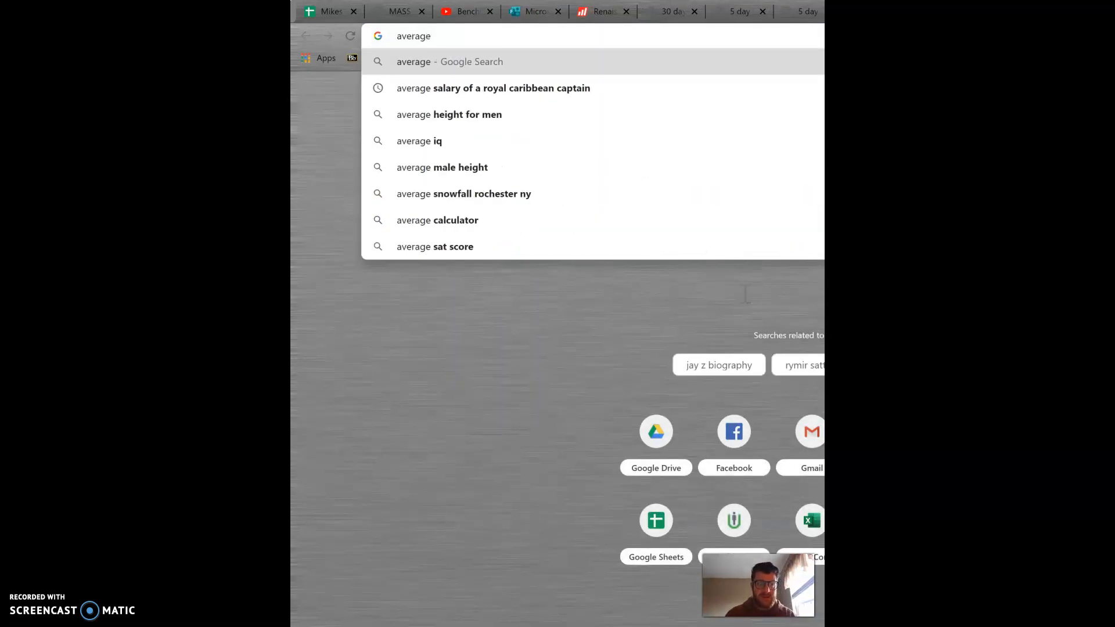
pyautogui.write(' starti')
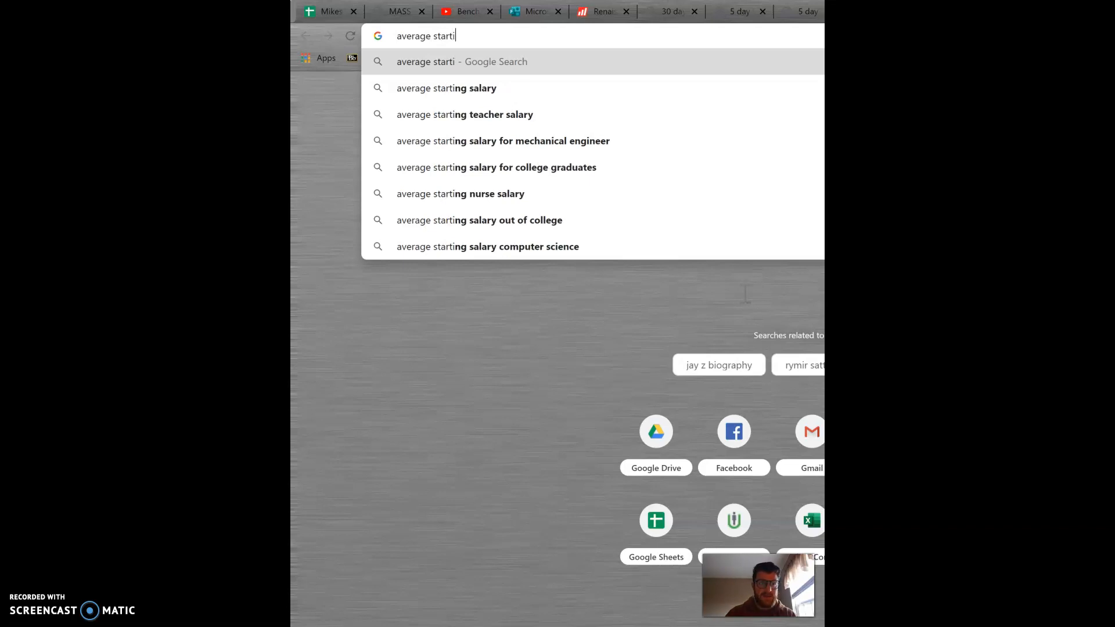
pyautogui.write('ng salary ')
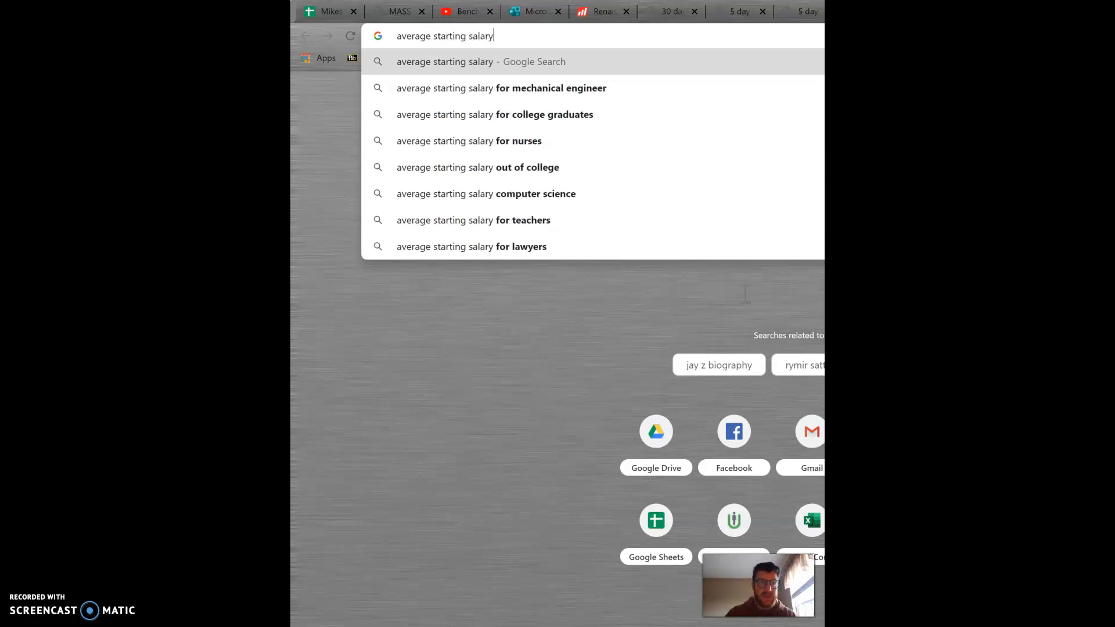
pyautogui.write('of ')
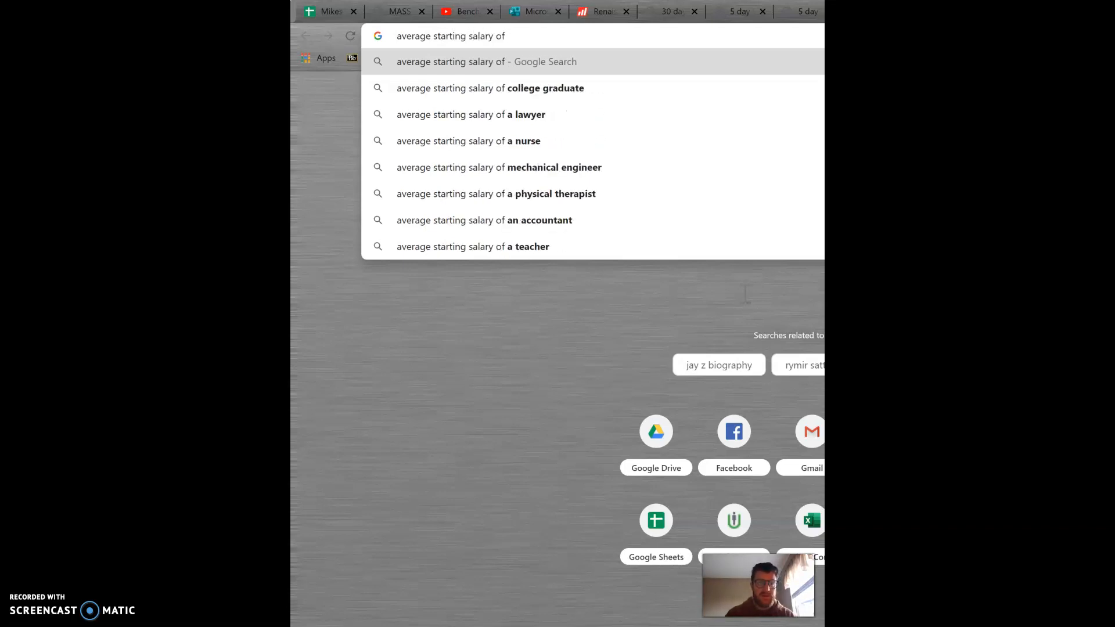
pyautogui.write('an')
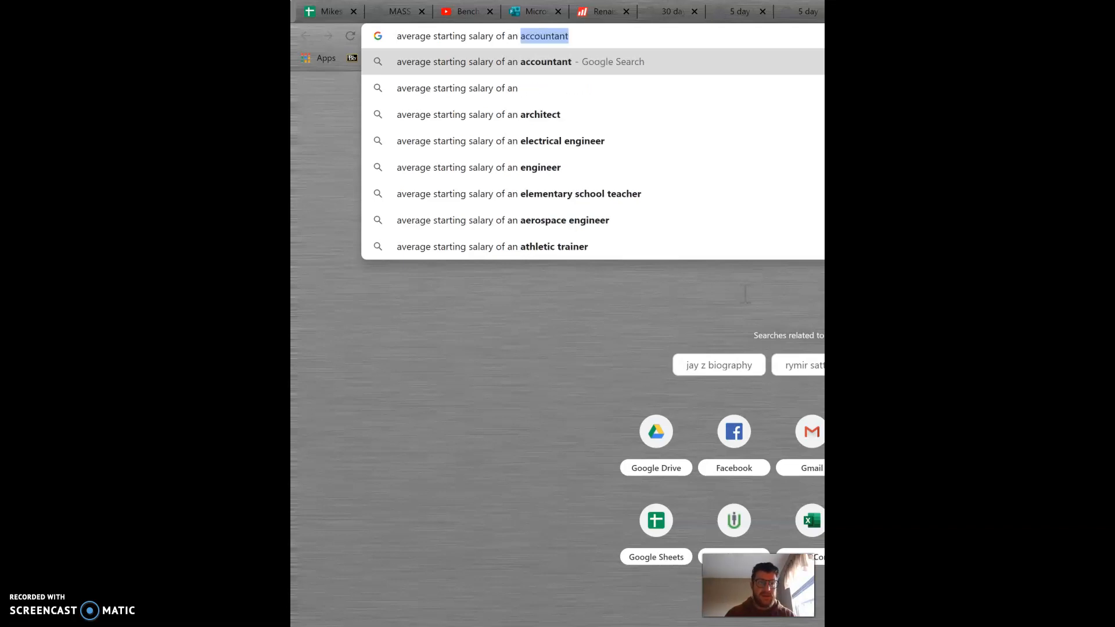
pyautogui.press('Return')
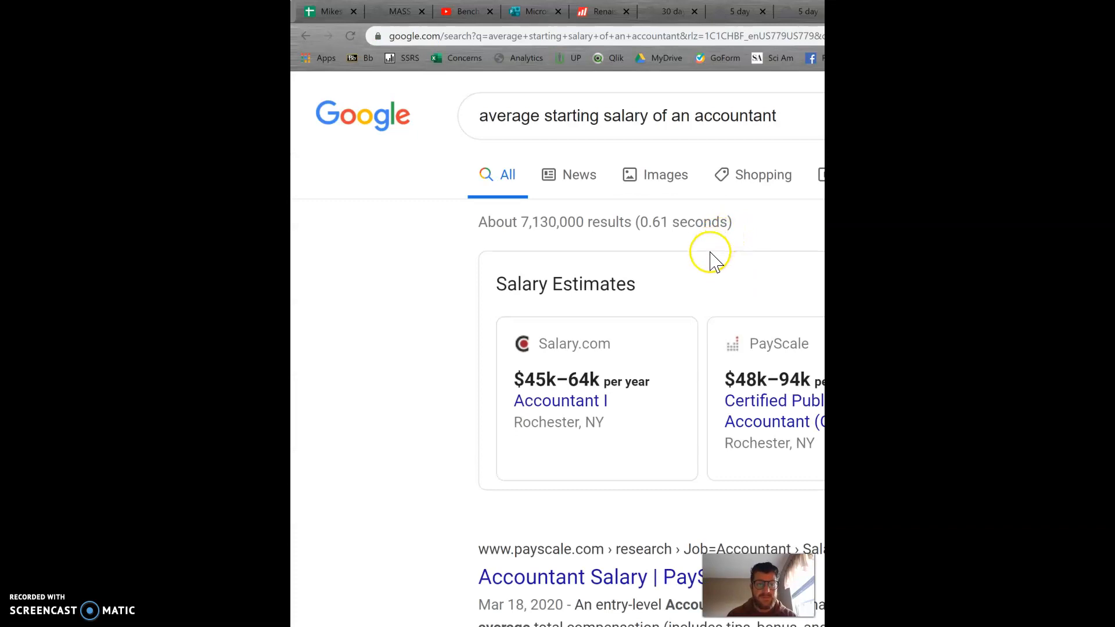
# Open the PayScale Accountant Salary search result and view its average salary and pay ranges.
pyautogui.scroll(-3, 641, 404)
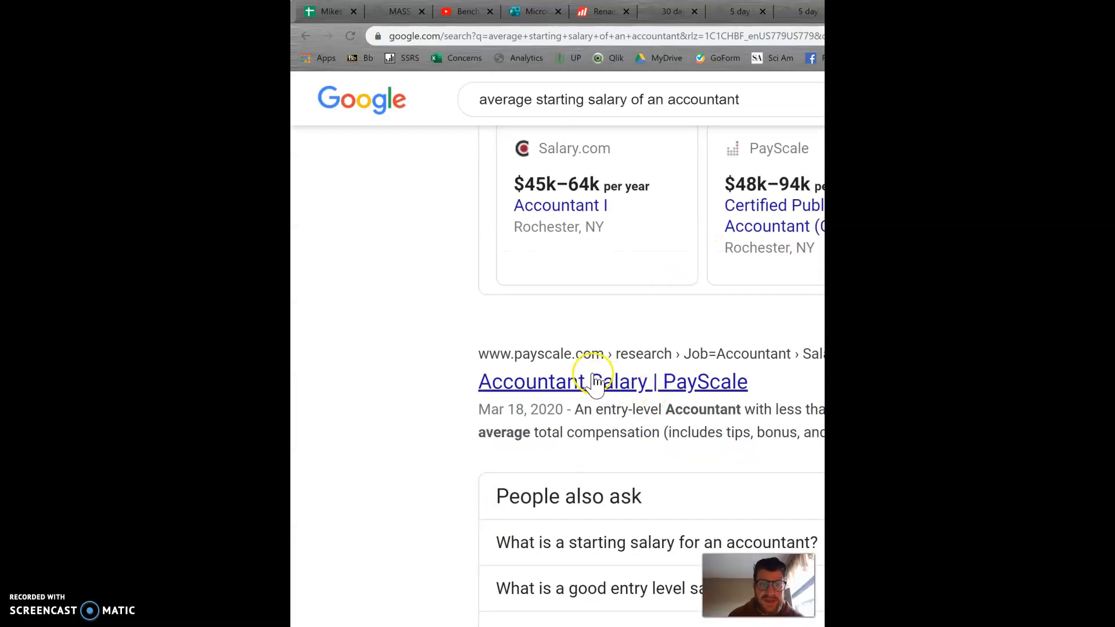
pyautogui.click(575, 383)
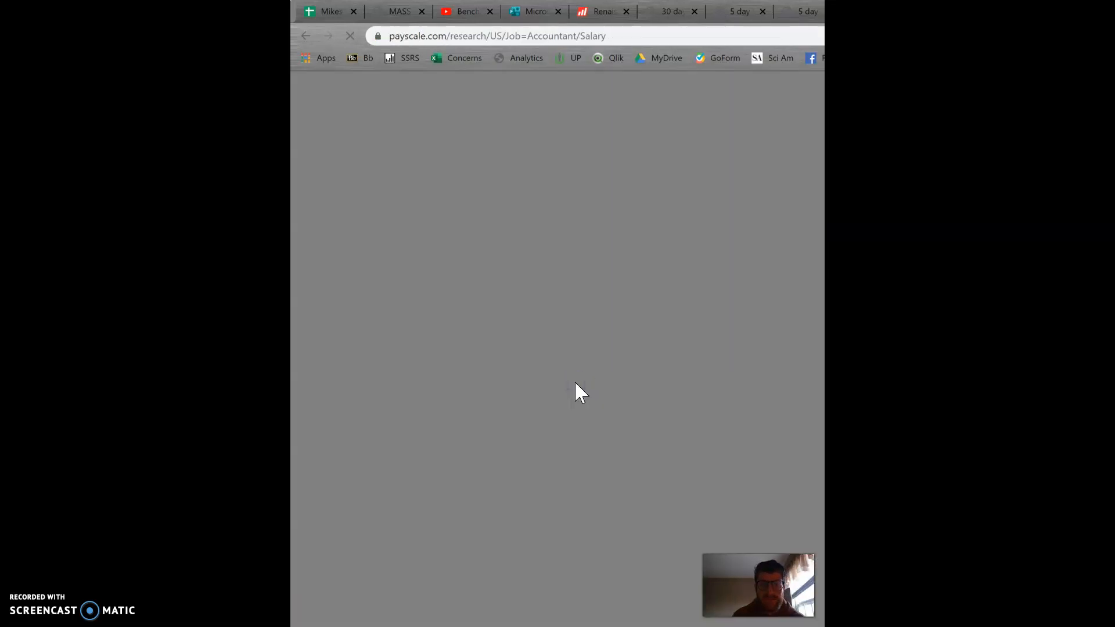
pyautogui.scroll(-2, 636, 479)
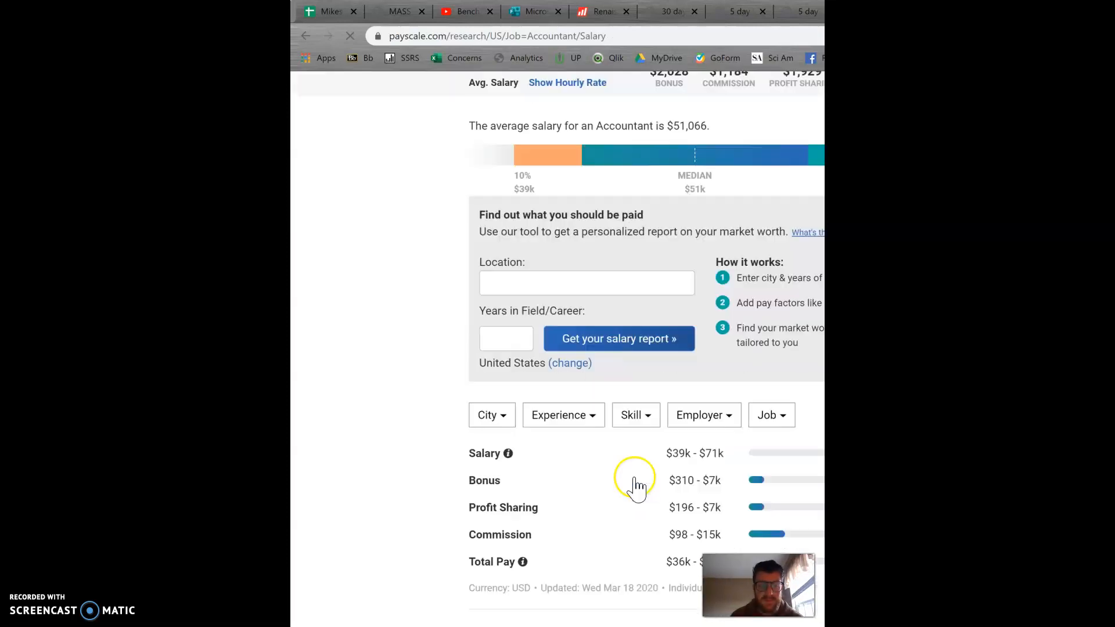
pyautogui.scroll(-1, 634, 485)
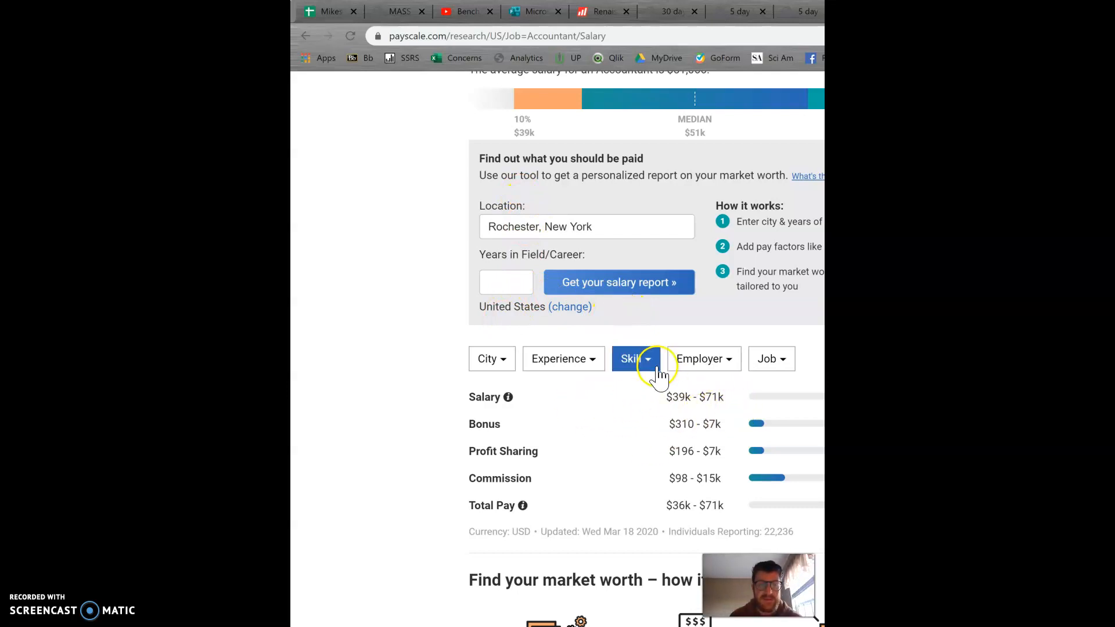
# Try requesting a PayScale salary report for Rochester, New York with 0 years of experience as a job offer, and return to the Accountant salary page.
pyautogui.click(520, 280)
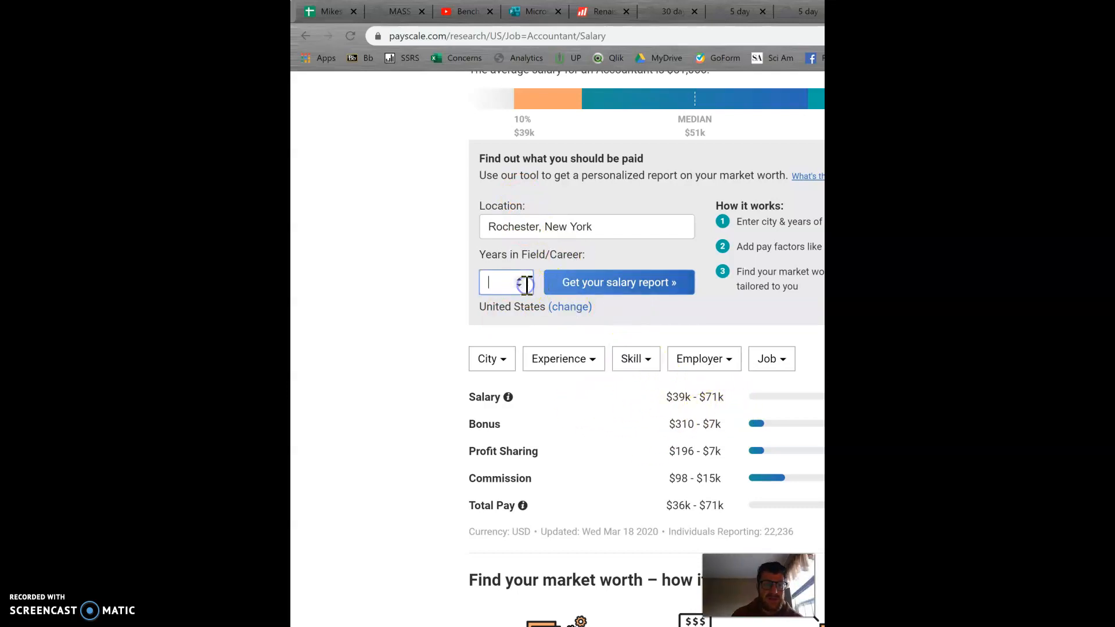
pyautogui.click(519, 285)
pyautogui.click(578, 290)
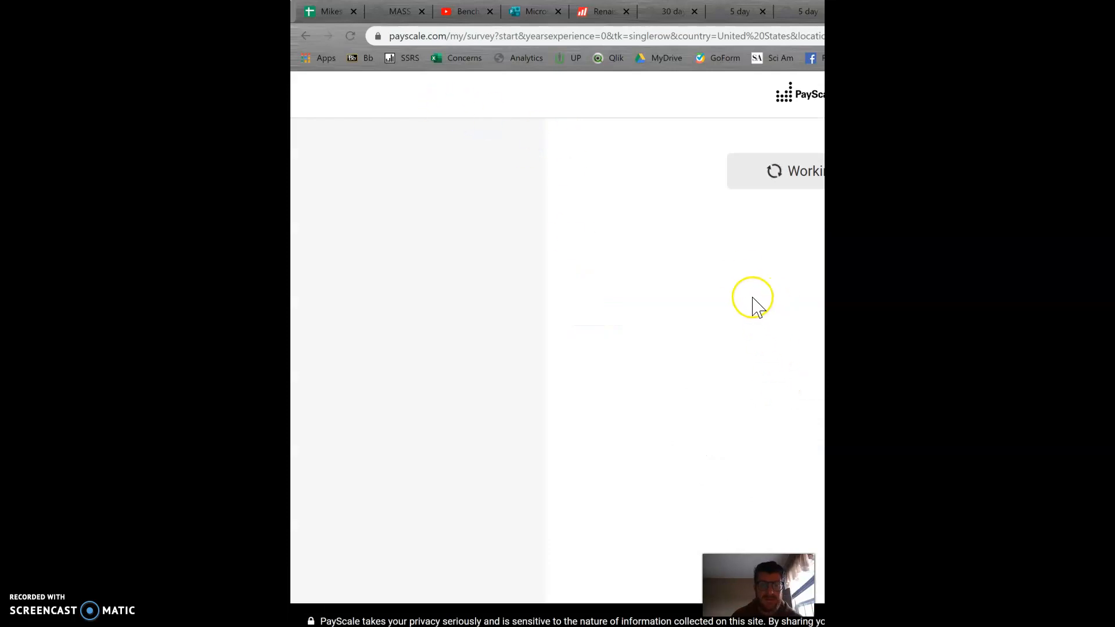
pyautogui.scroll(-1, 772, 384)
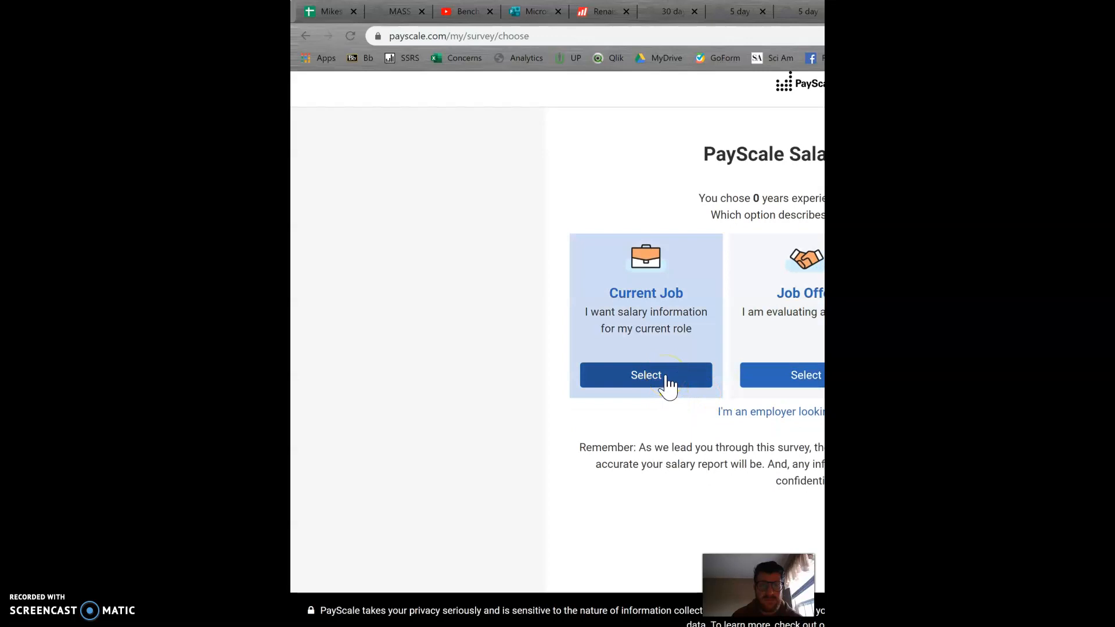
pyautogui.click(776, 383)
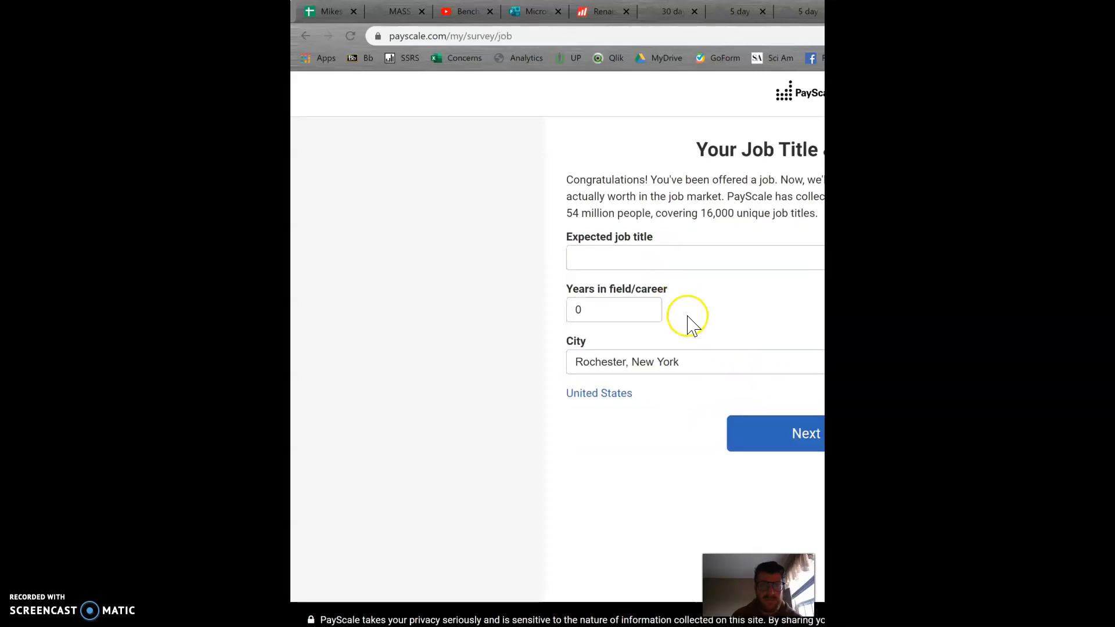
pyautogui.click(305, 36)
pyautogui.click(306, 29)
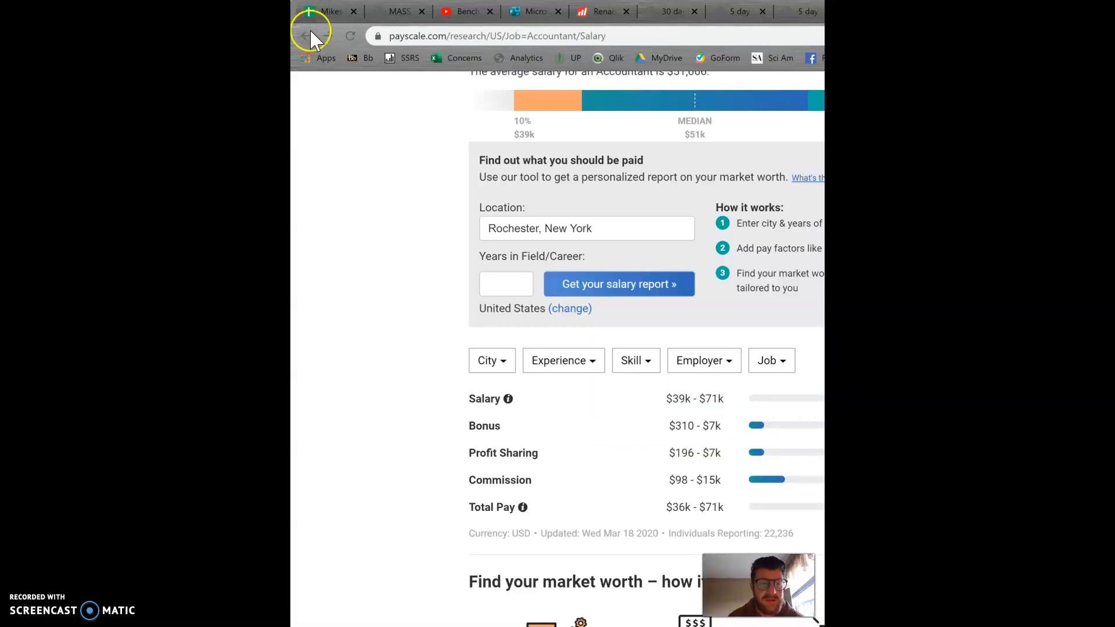
# Examine the Accountant page's pay by experience level, pay differences by location and related job salaries.
pyautogui.scroll(-10, 568, 291)
pyautogui.scroll(-15, 567, 285)
pyautogui.scroll(-15, 567, 290)
pyautogui.scroll(5, 567, 291)
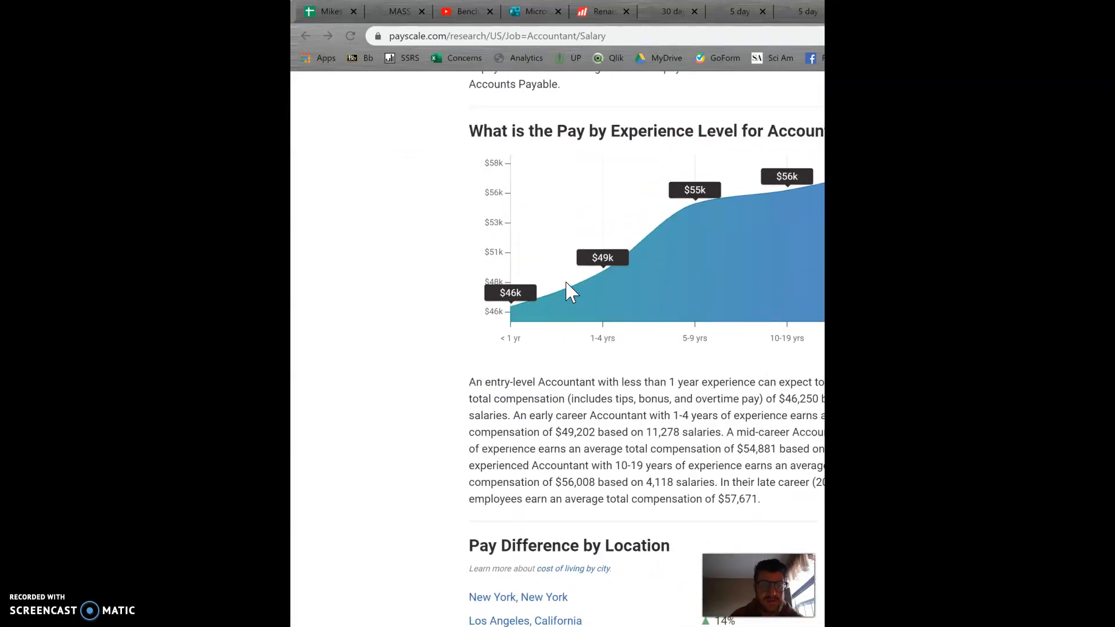
pyautogui.scroll(1, 569, 292)
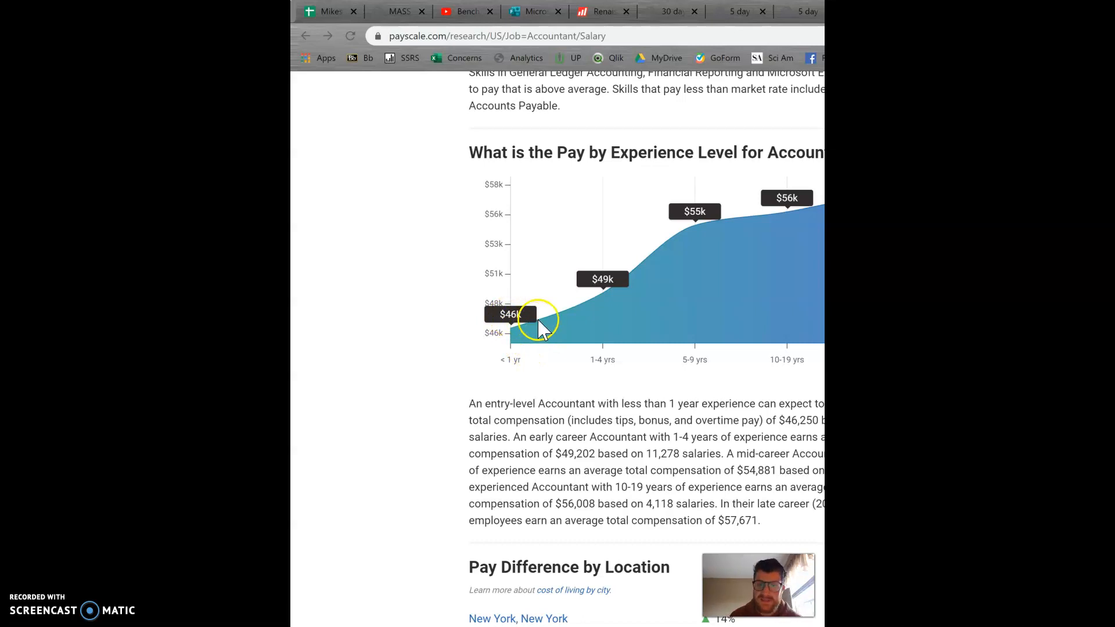
pyautogui.scroll(-7, 560, 386)
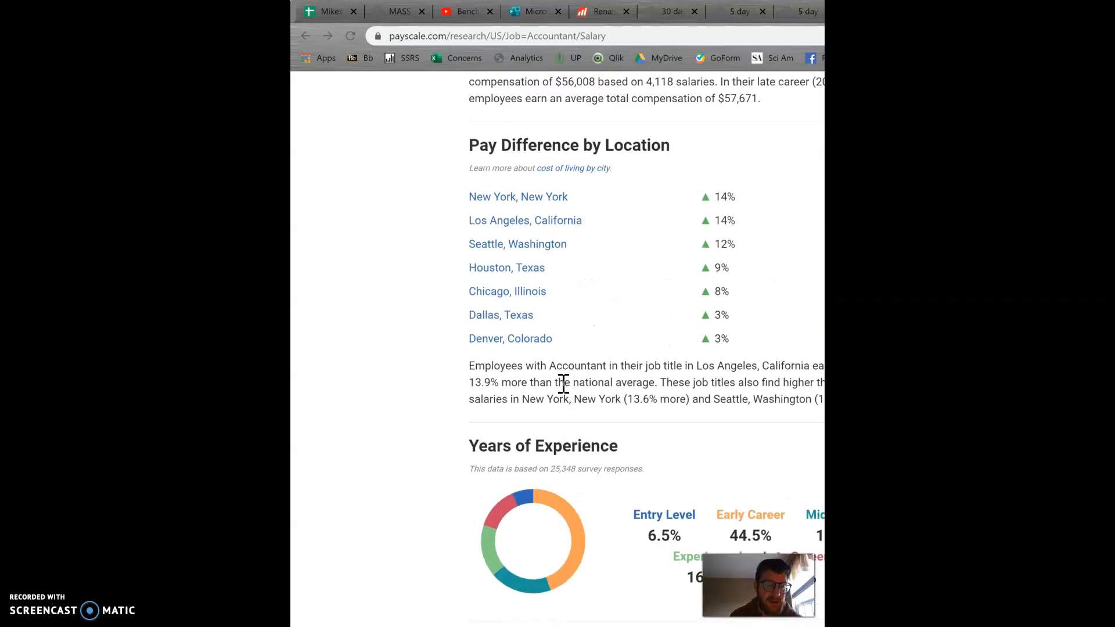
pyautogui.scroll(-5, 564, 383)
pyautogui.scroll(-4, 530, 353)
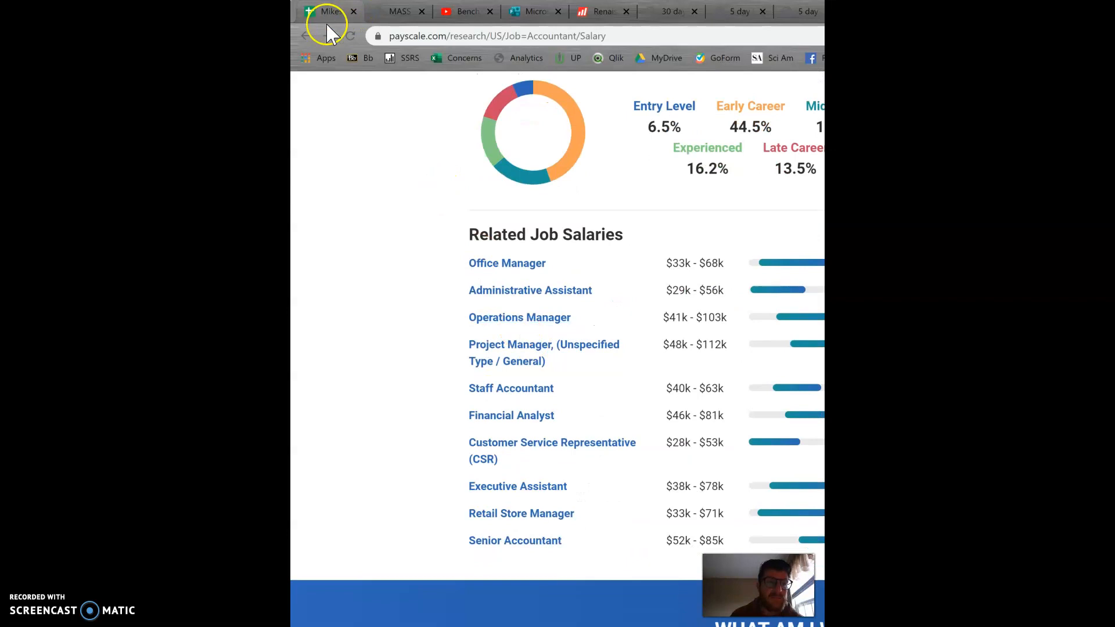
# Return to the Google results and look through the other accountant salary listings and the salary estimates.
pyautogui.click(305, 36)
pyautogui.scroll(-10, 621, 436)
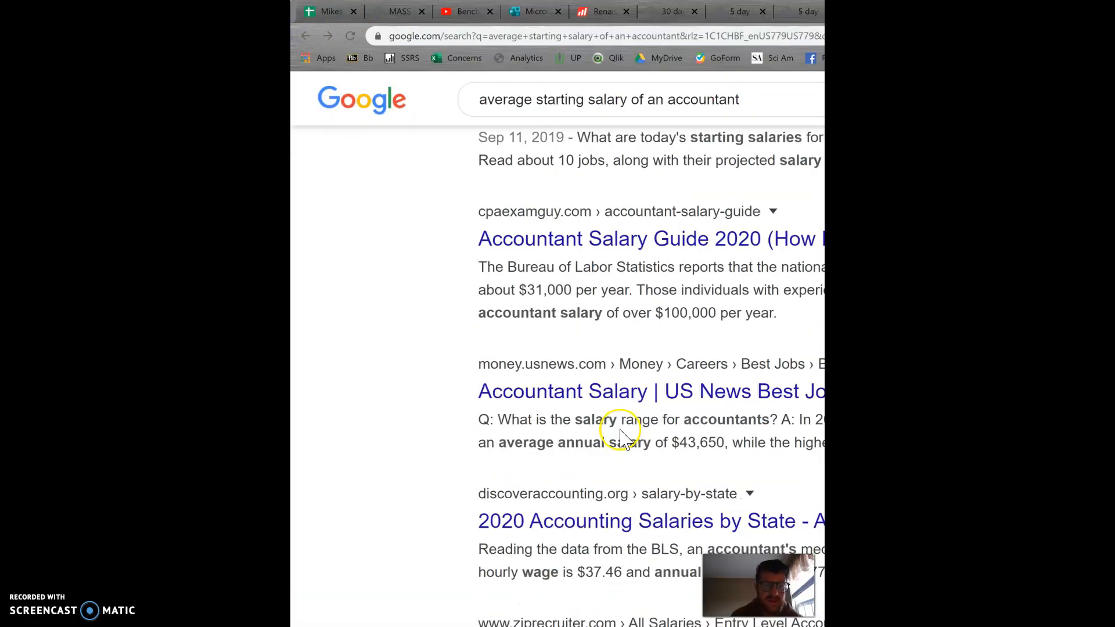
pyautogui.scroll(-5, 616, 464)
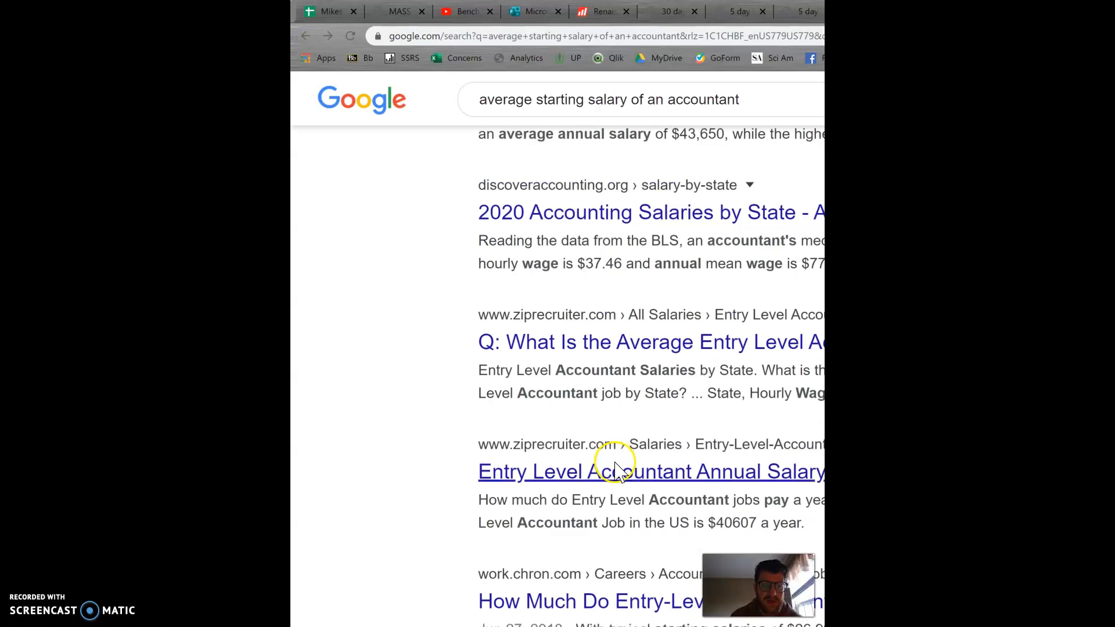
pyautogui.scroll(-5, 618, 468)
pyautogui.scroll(-4, 619, 467)
pyautogui.scroll(16, 619, 467)
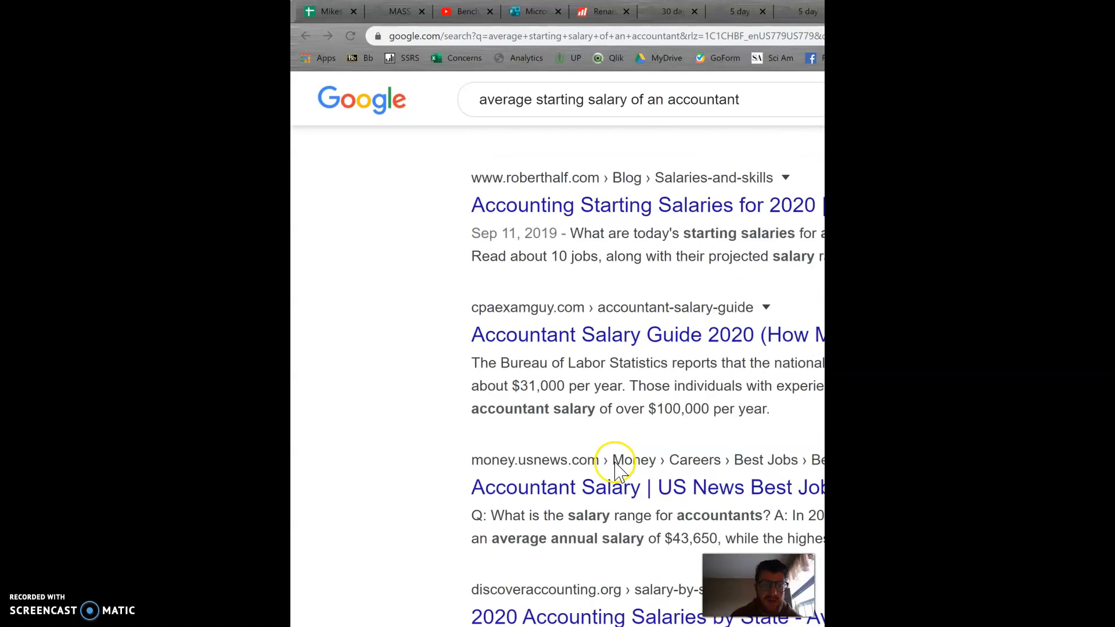
pyautogui.scroll(8, 617, 468)
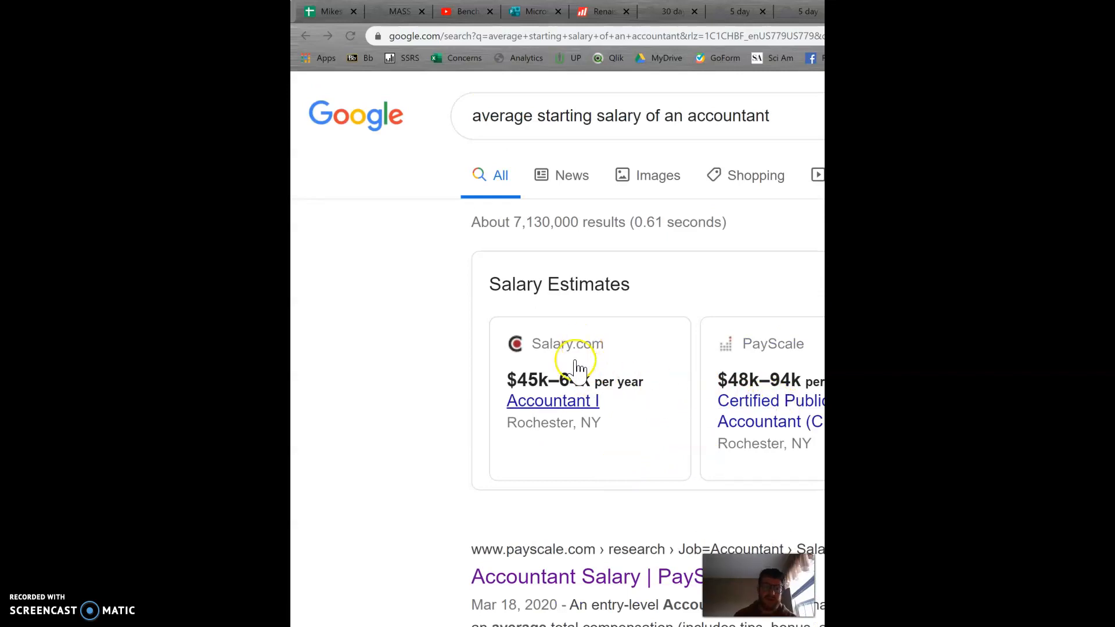
# Open the Salary.com Accountant I estimate for Rochester, NY and examine its salary distribution chart.
pyautogui.click(566, 401)
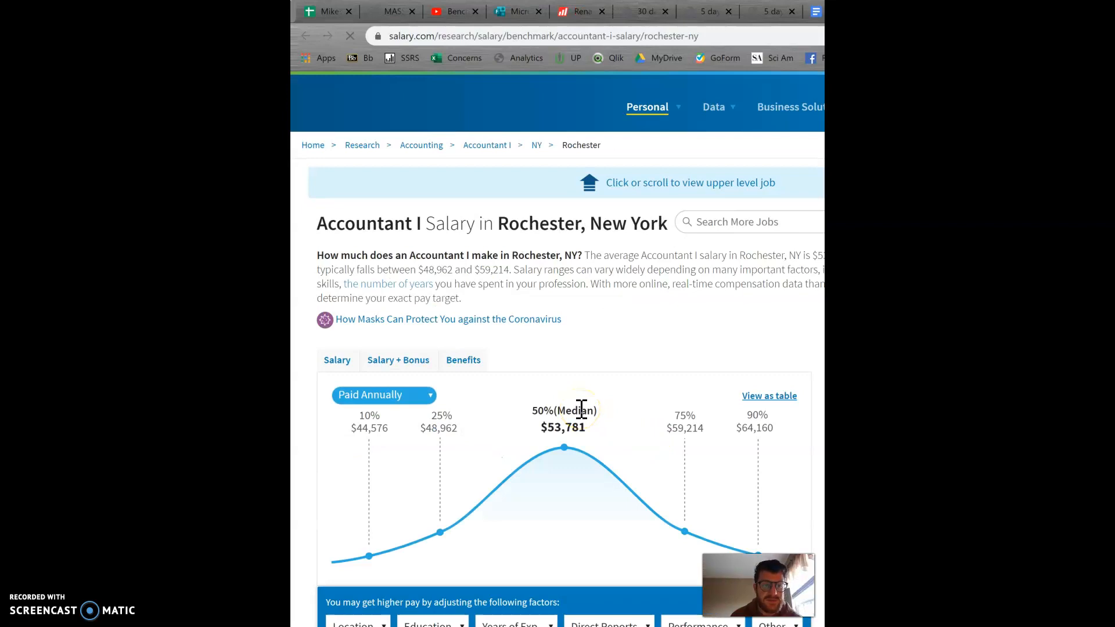
pyautogui.scroll(-1, 583, 493)
pyautogui.scroll(1, 583, 492)
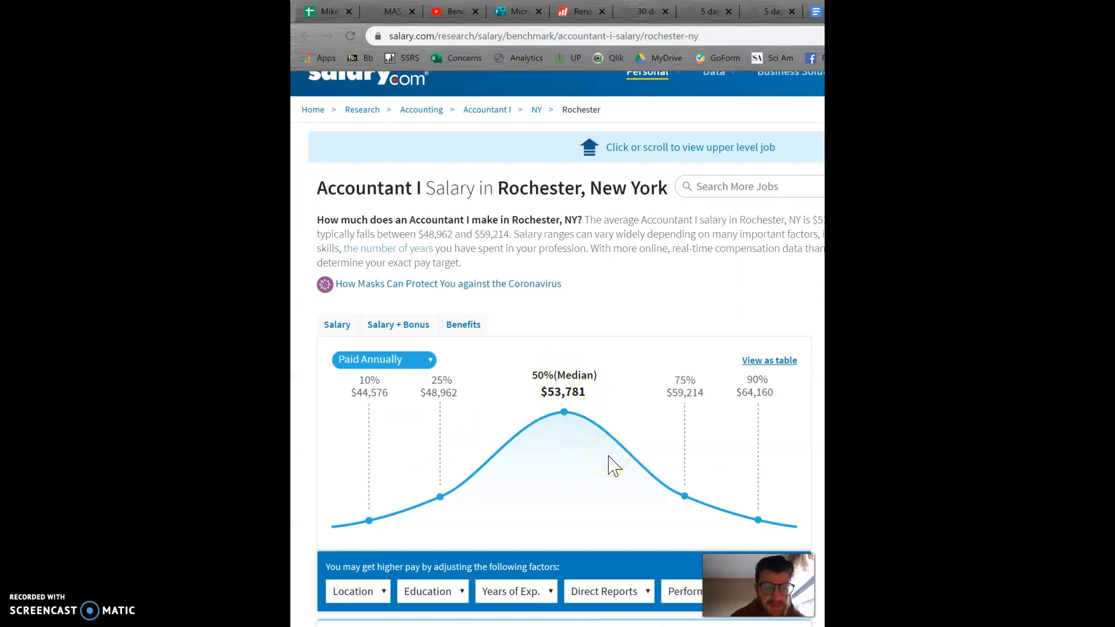
pyautogui.scroll(-3, 572, 454)
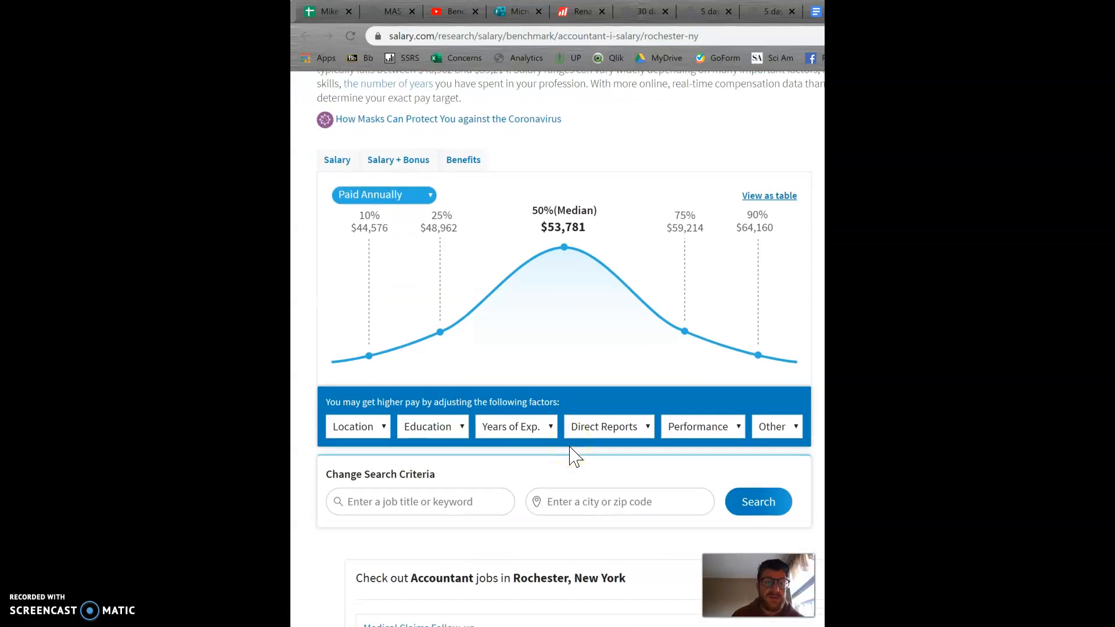
pyautogui.scroll(3, 572, 454)
# Switch back to Excel and highlight the Annual Salary amount in cell B19 with a yellow fill.
pyautogui.hotkey('alt', 'Tab')
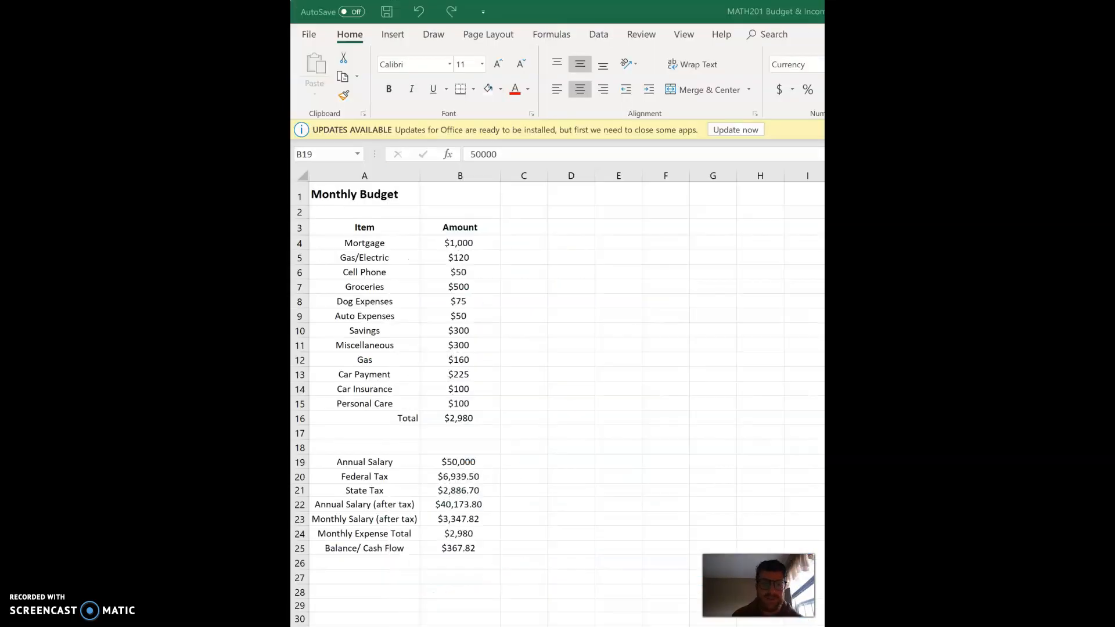
pyautogui.click(500, 89)
pyautogui.click(512, 190)
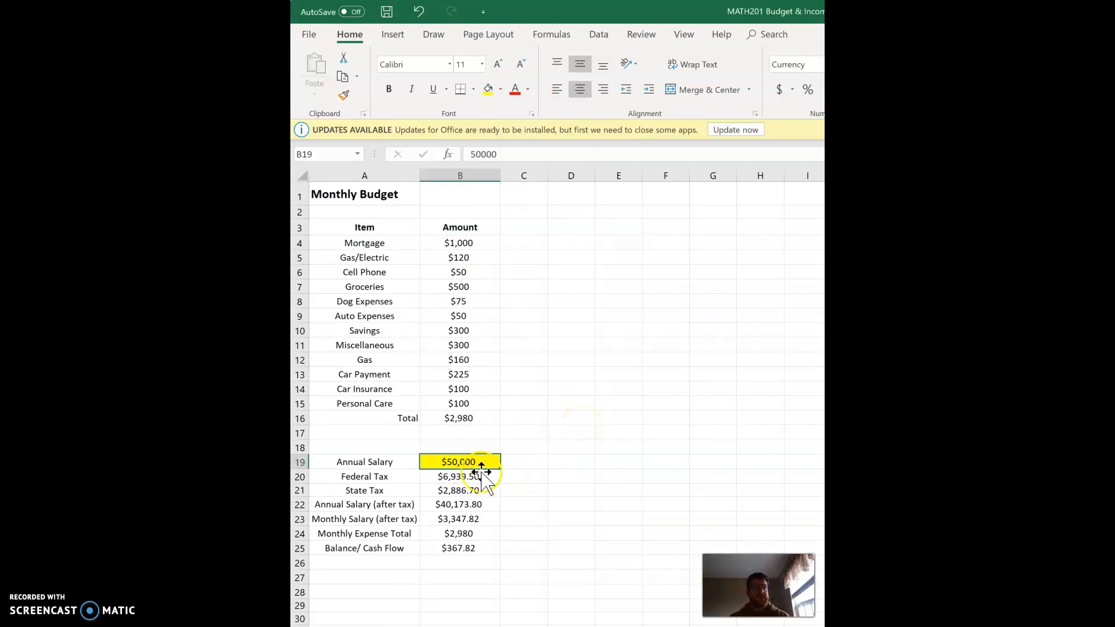
pyautogui.click(465, 477)
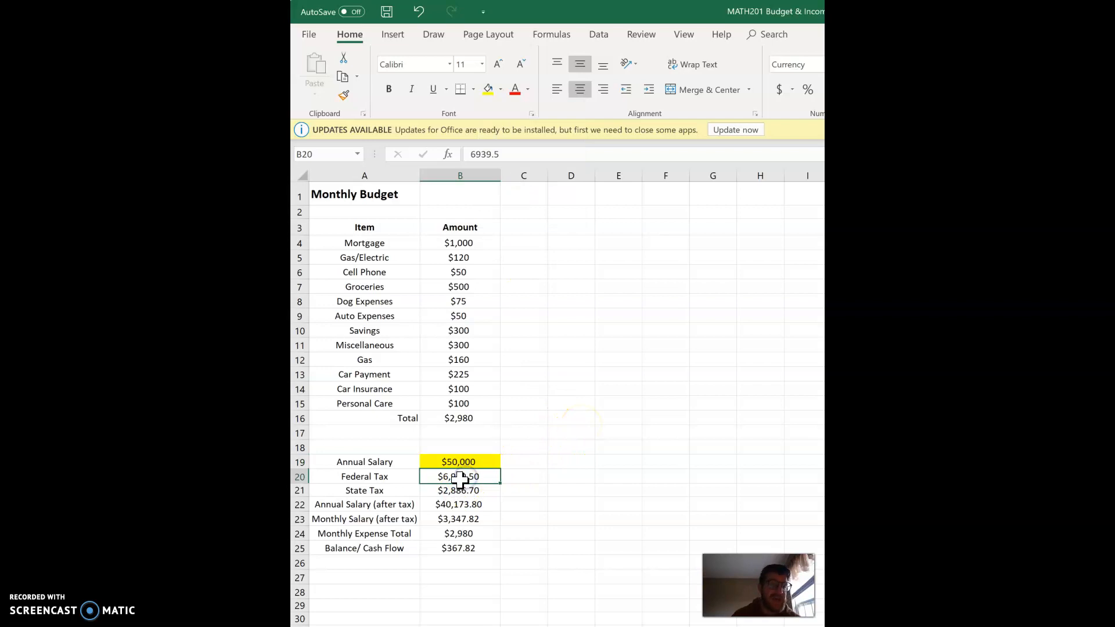